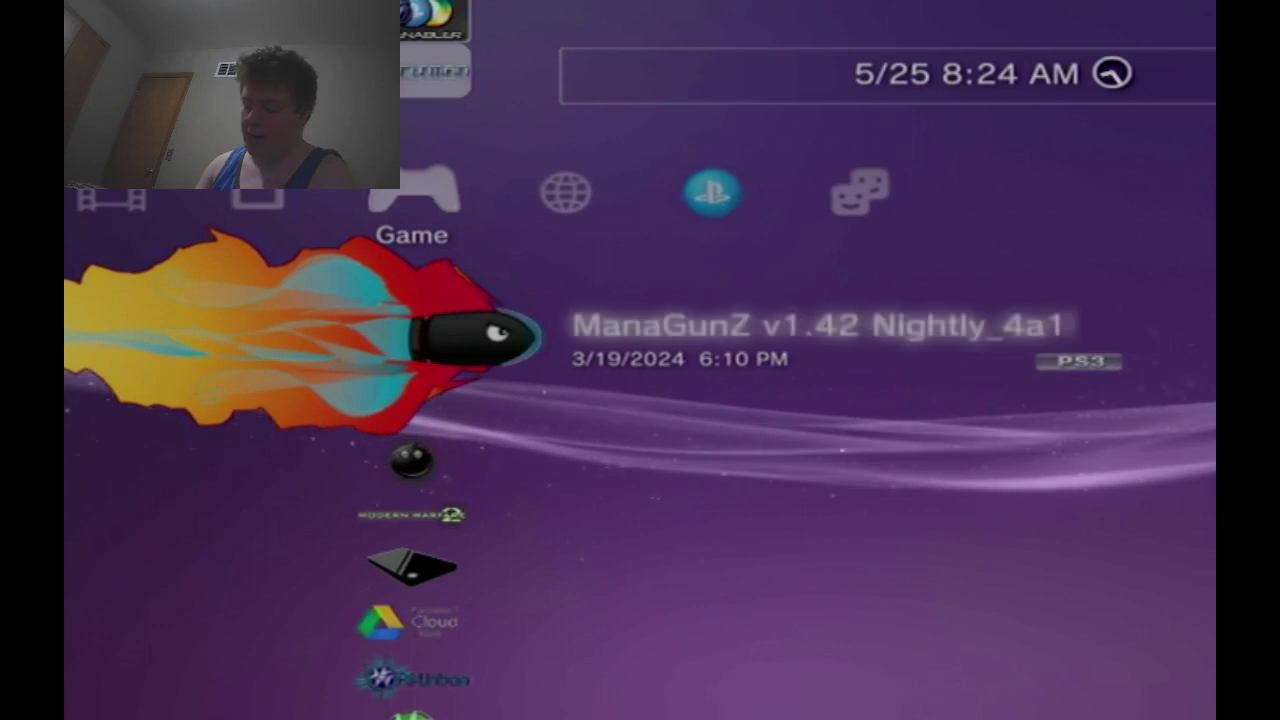
Step: Open the Package Manager folder in the Game category
{"action": "key", "text": "Up"}
{"action": "key", "text": "Up"}
{"action": "key", "text": "Up"}
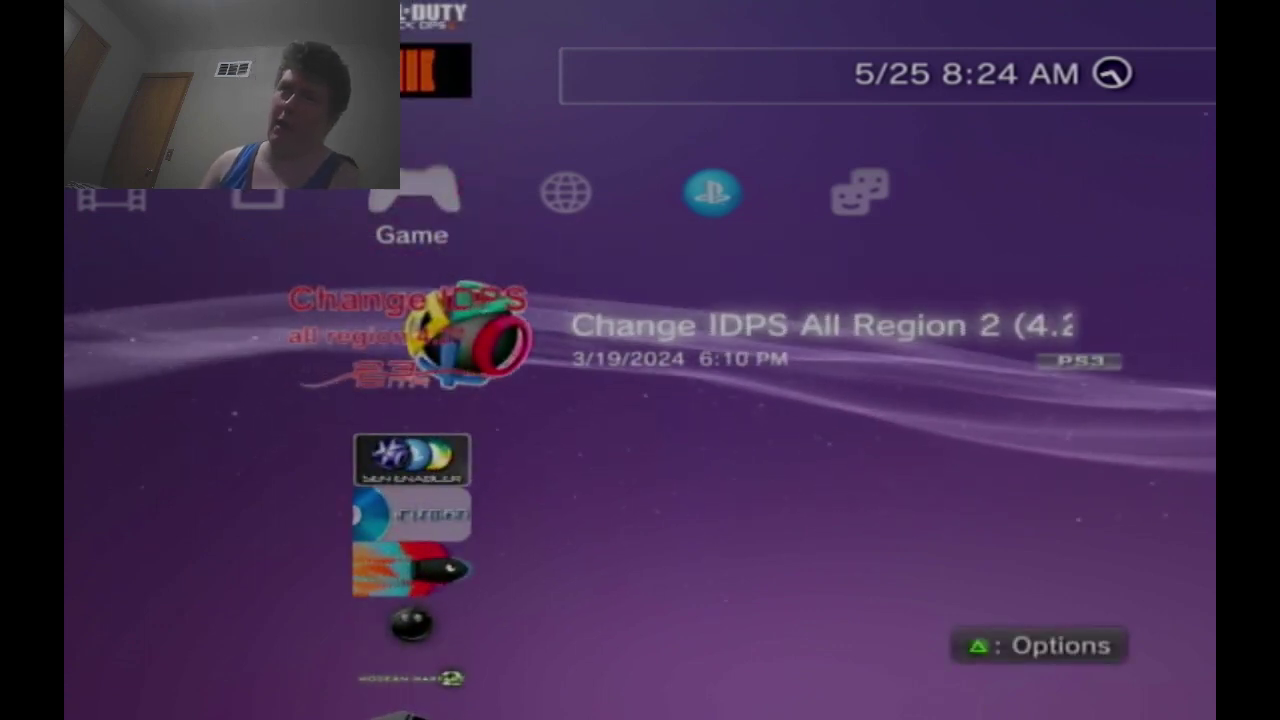
{"action": "key", "text": "Up"}
{"action": "key", "text": "Up"}
{"action": "key", "text": "Up"}
{"action": "key", "text": "Up"}
{"action": "key", "text": "Up"}
{"action": "key", "text": "Up"}
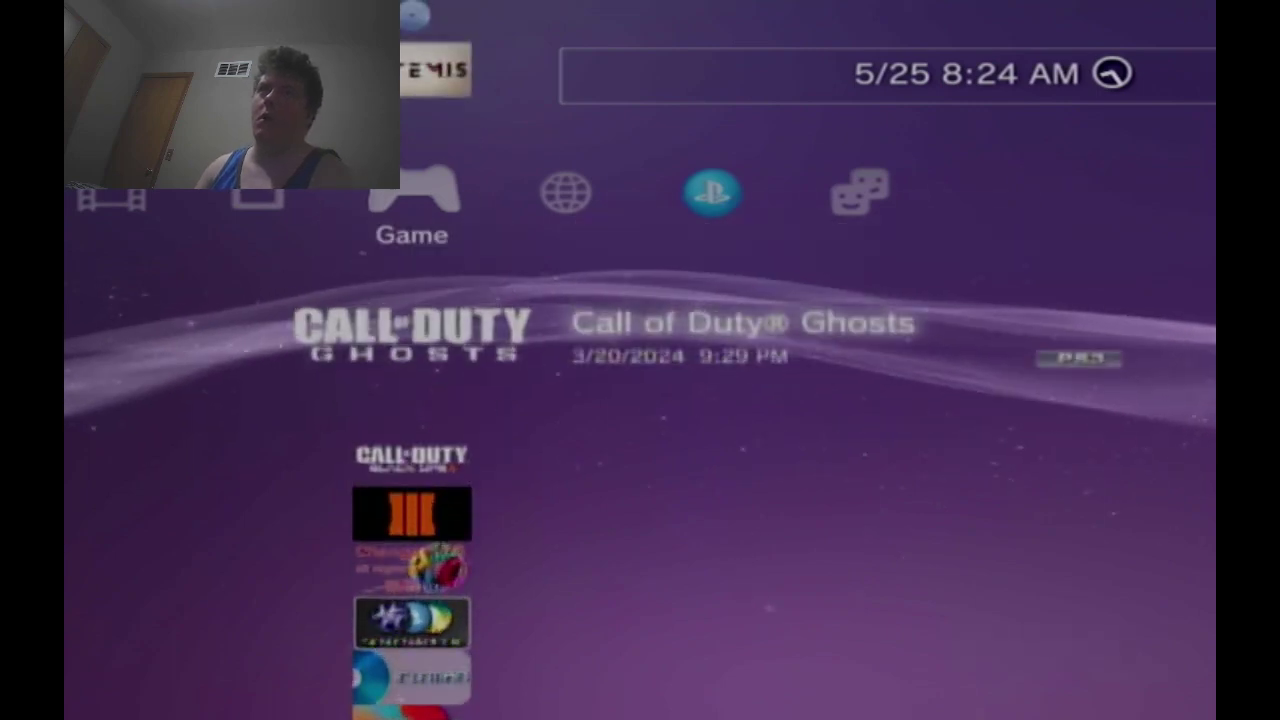
{"action": "key", "text": "Up"}
{"action": "key", "text": "Up"}
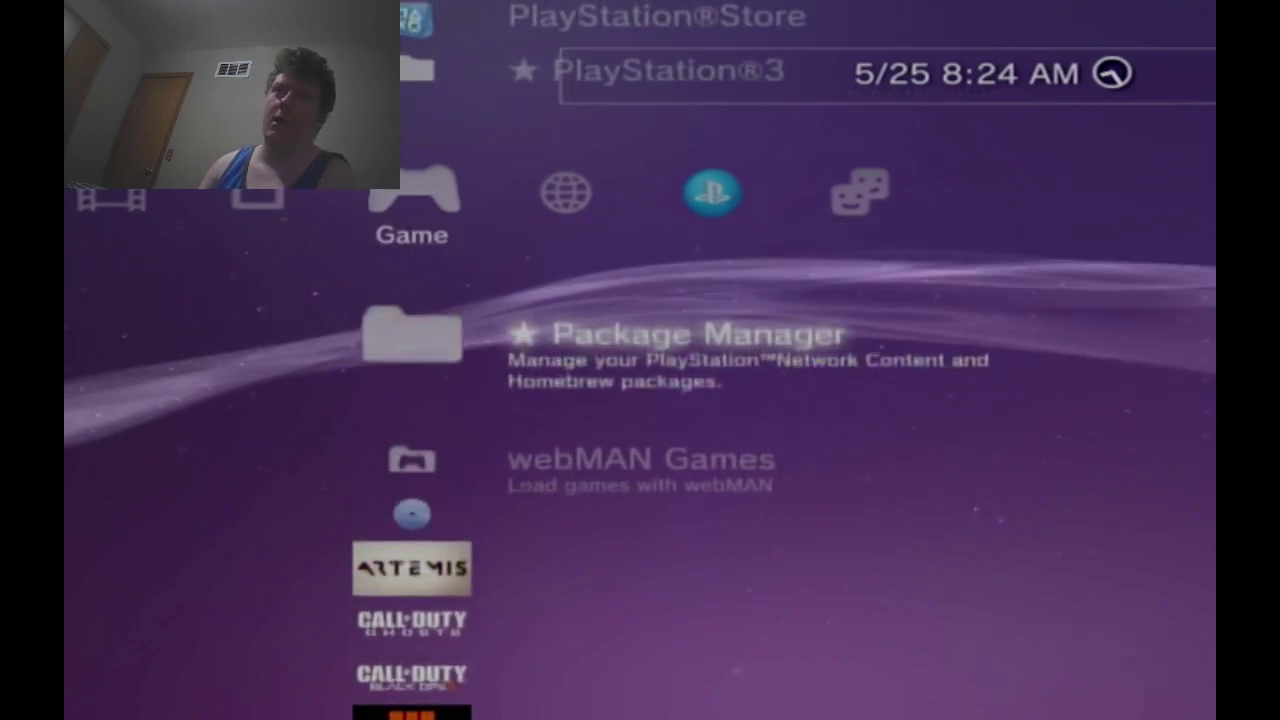
{"action": "key", "text": "Down"}
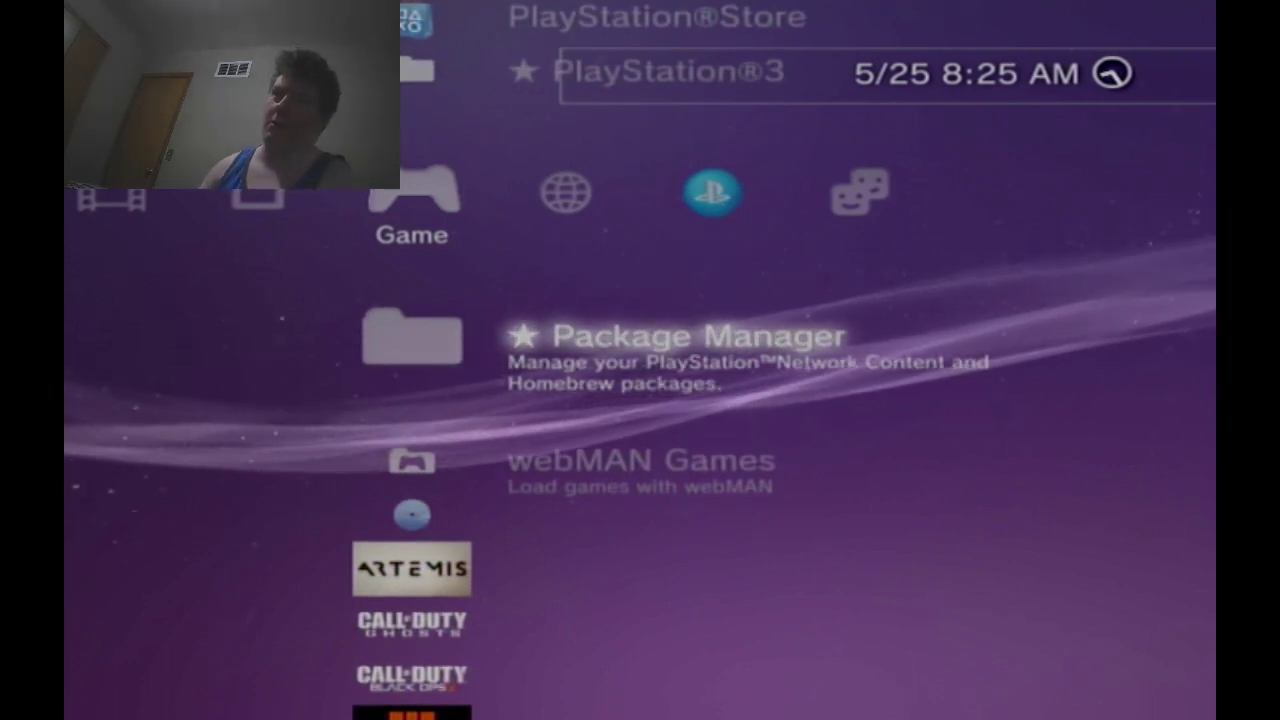
{"action": "key", "text": "Up"}
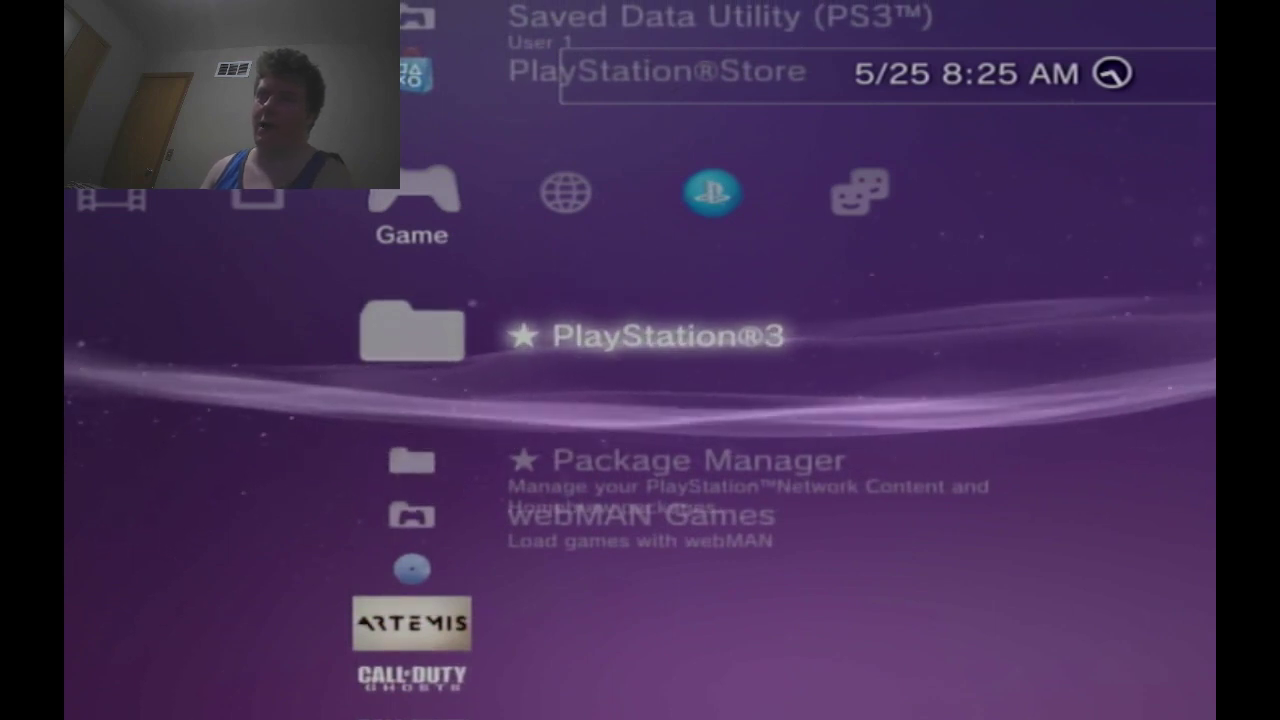
{"action": "key", "text": "Return"}
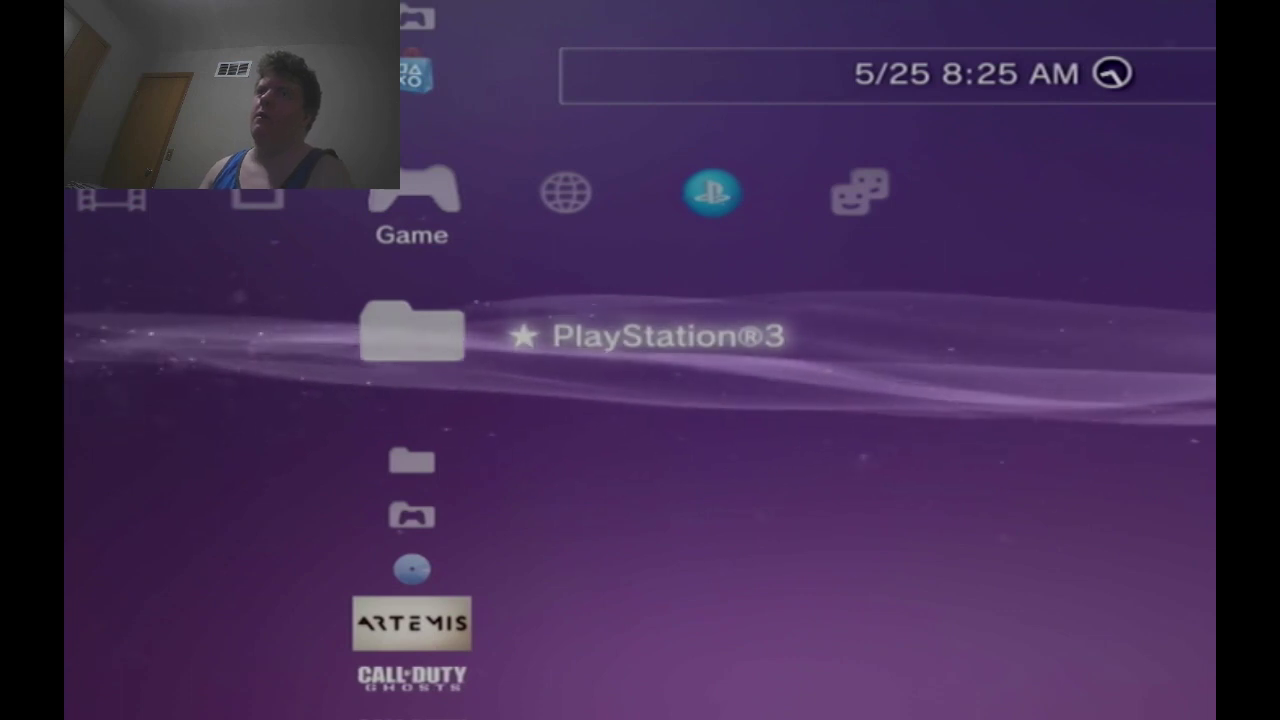
{"action": "key", "text": "Down"}
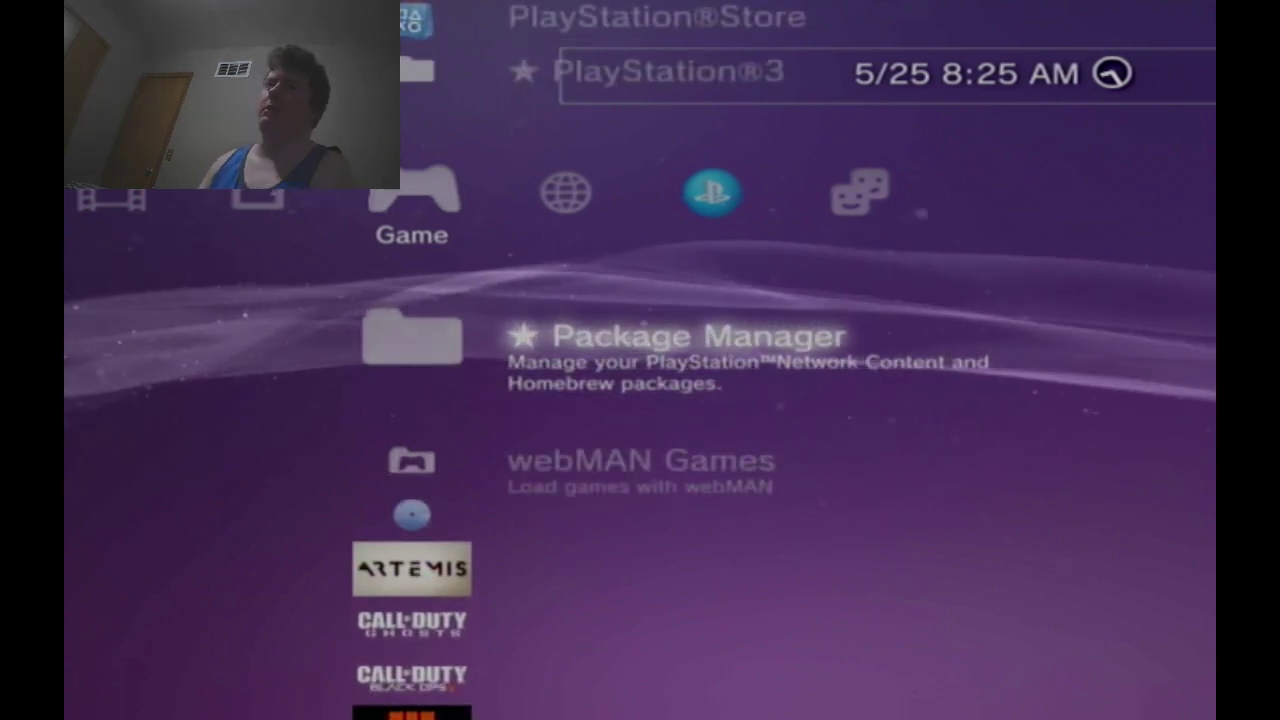
{"action": "key", "text": "Return"}
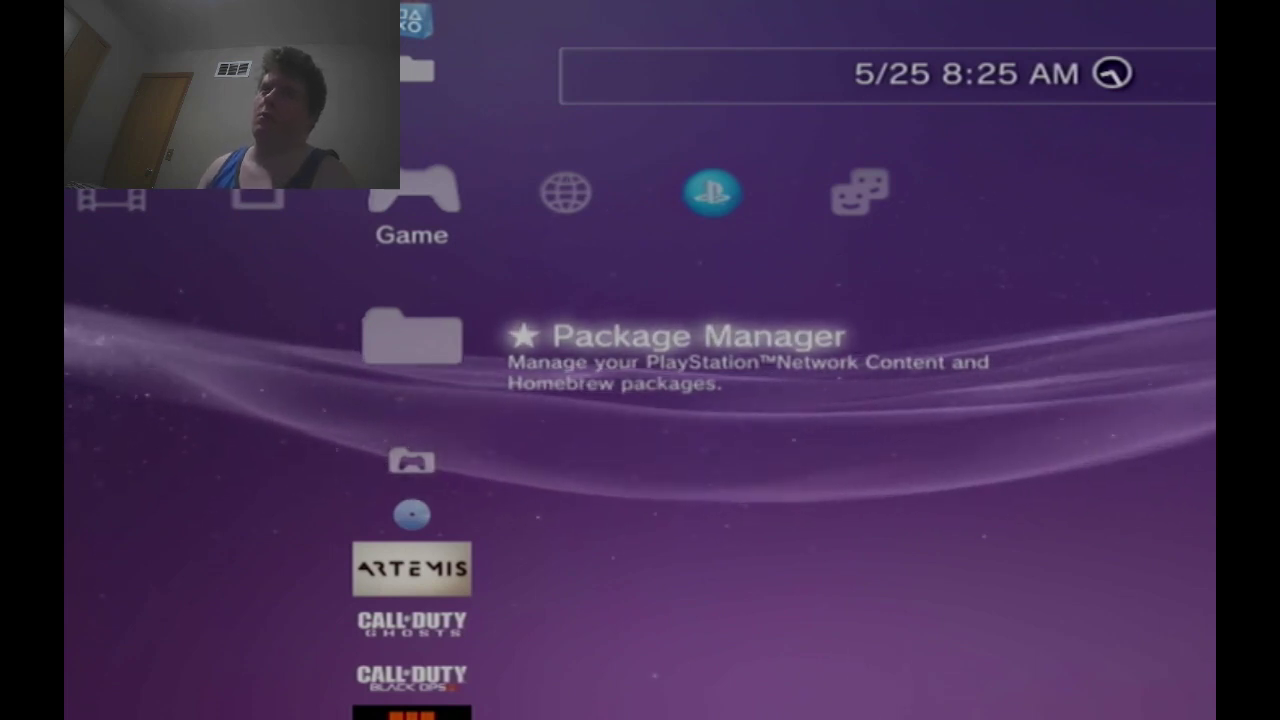
{"action": "key", "text": "Return"}
Step: Install the hpr.pkg.561.vWIP_brewology_com.pkg package from the USB storage device through Install Package Files
{"action": "key", "text": "Down"}
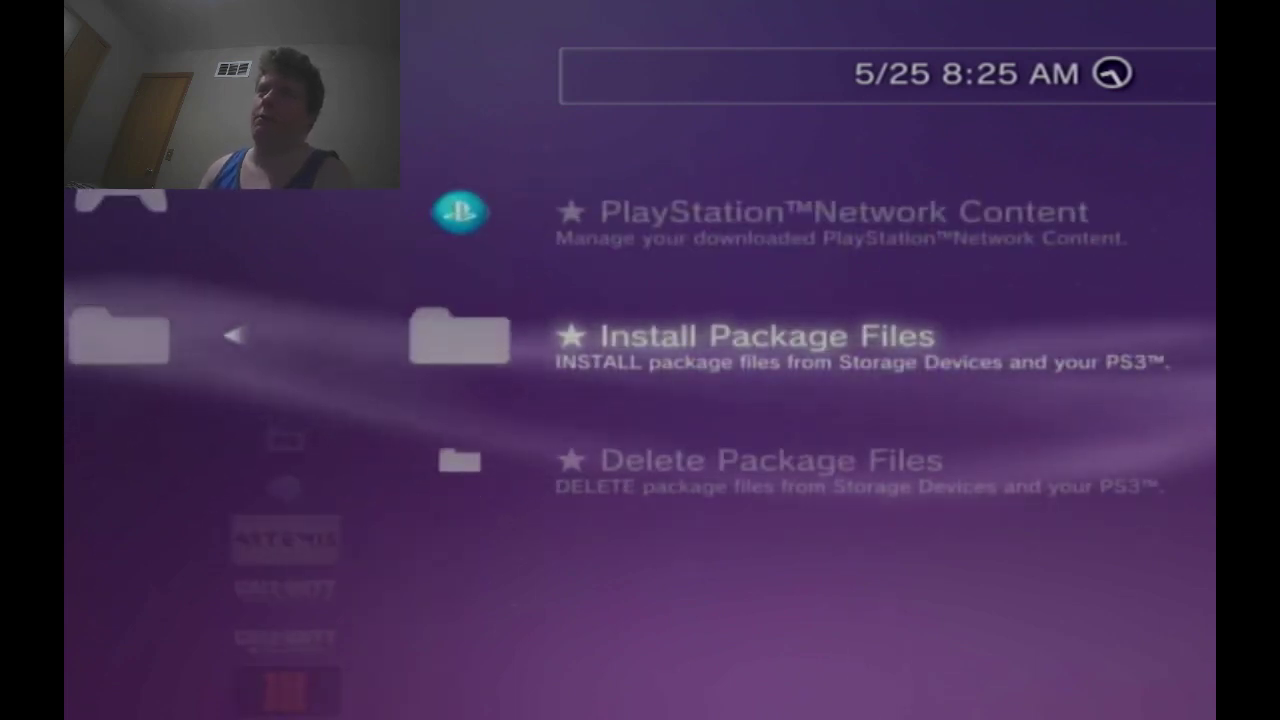
{"action": "key", "text": "Return"}
{"action": "key", "text": "Down"}
{"action": "key", "text": "Down"}
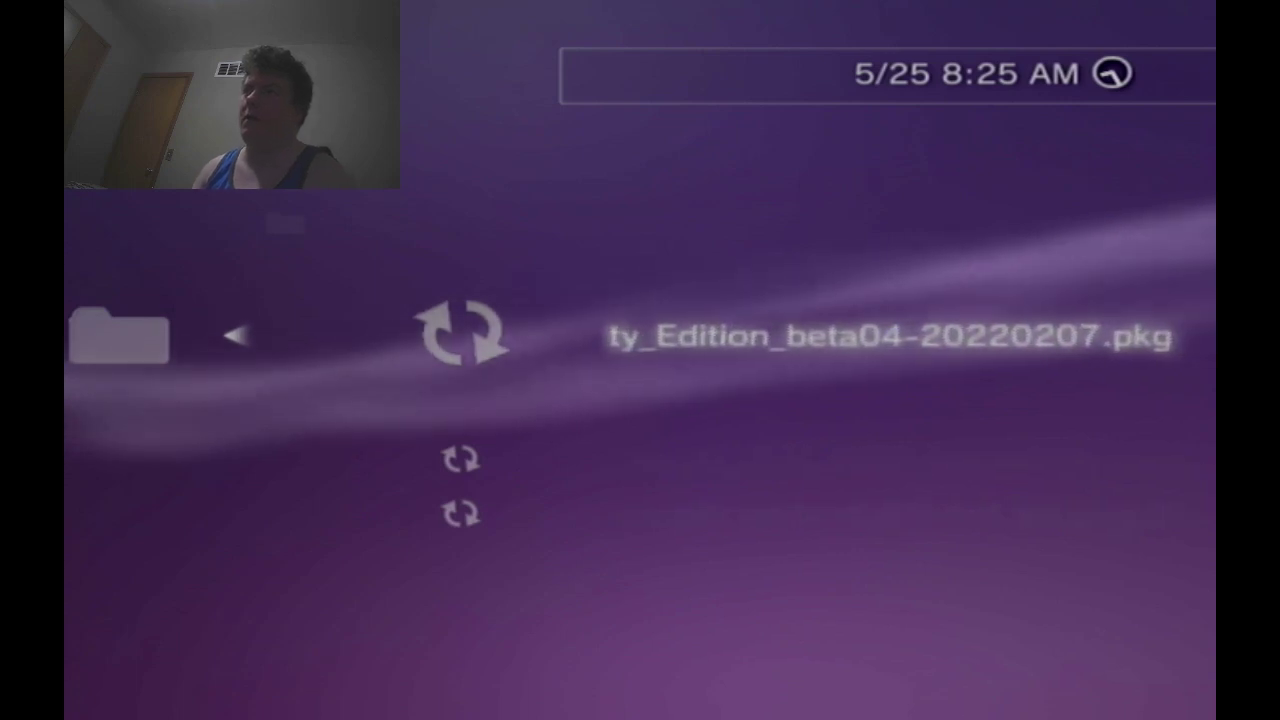
{"action": "key", "text": "Down"}
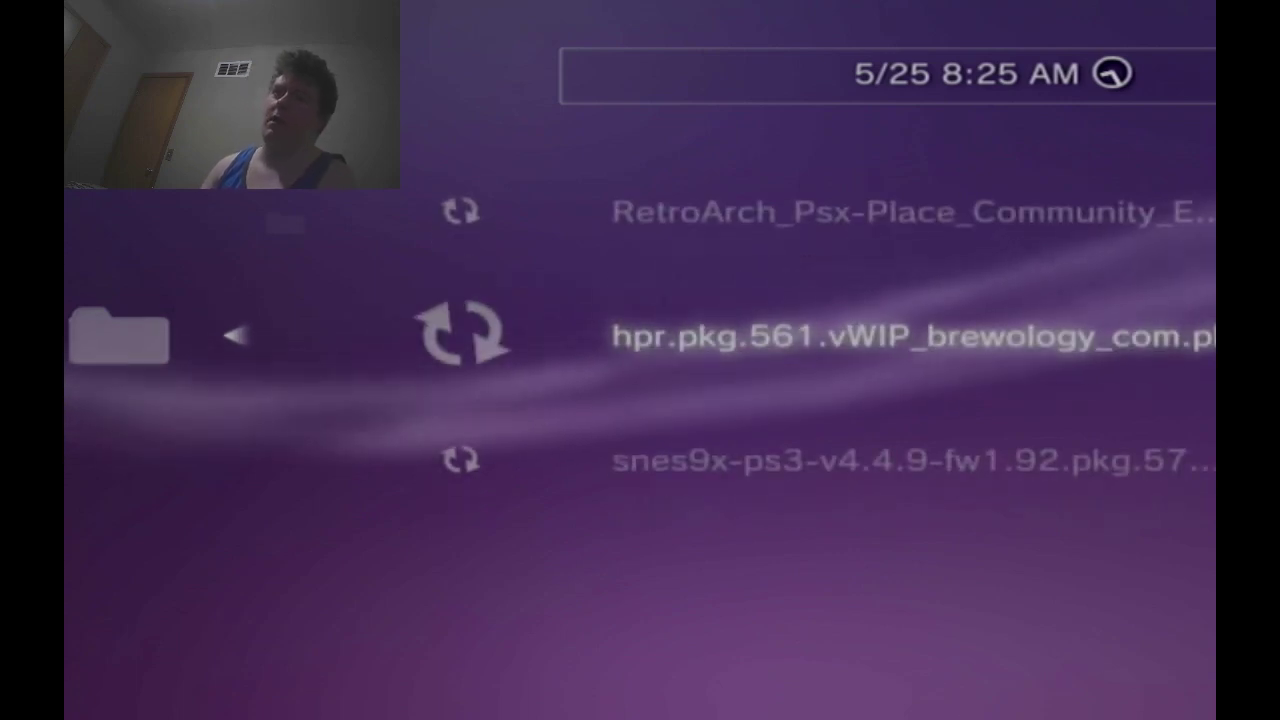
{"action": "key", "text": "Up"}
{"action": "key", "text": "Down"}
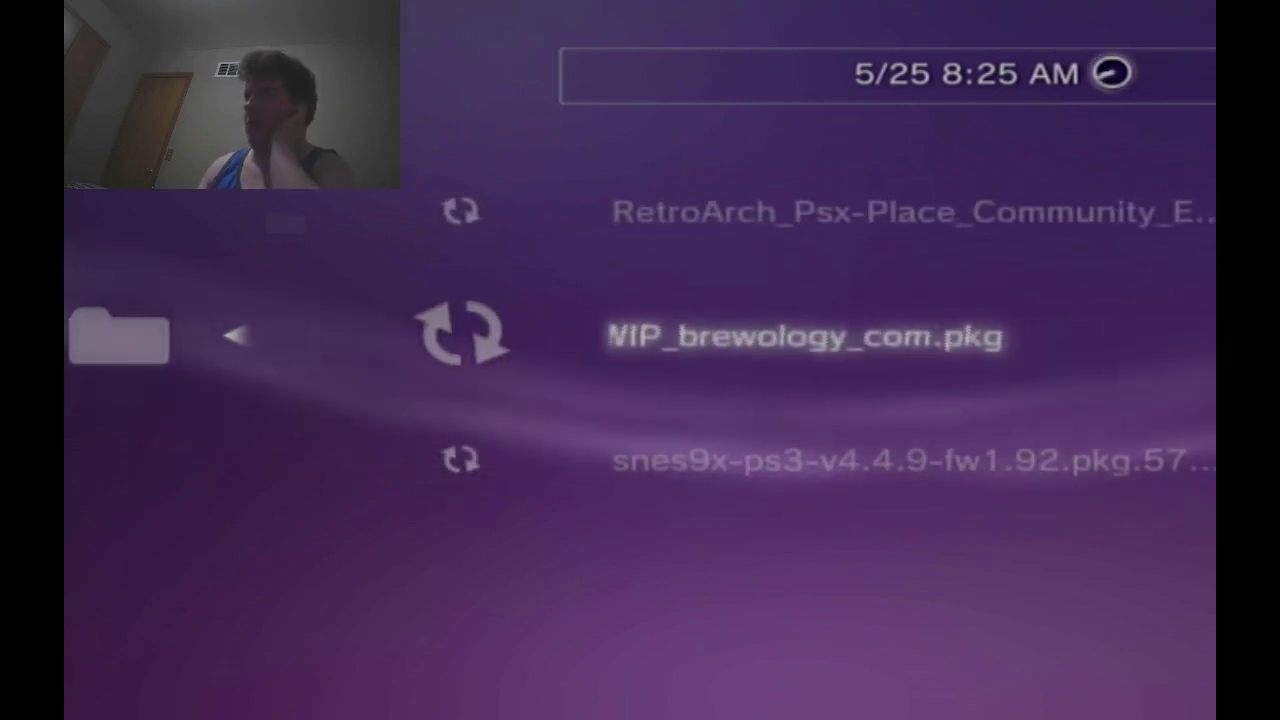
{"action": "key", "text": "Return"}
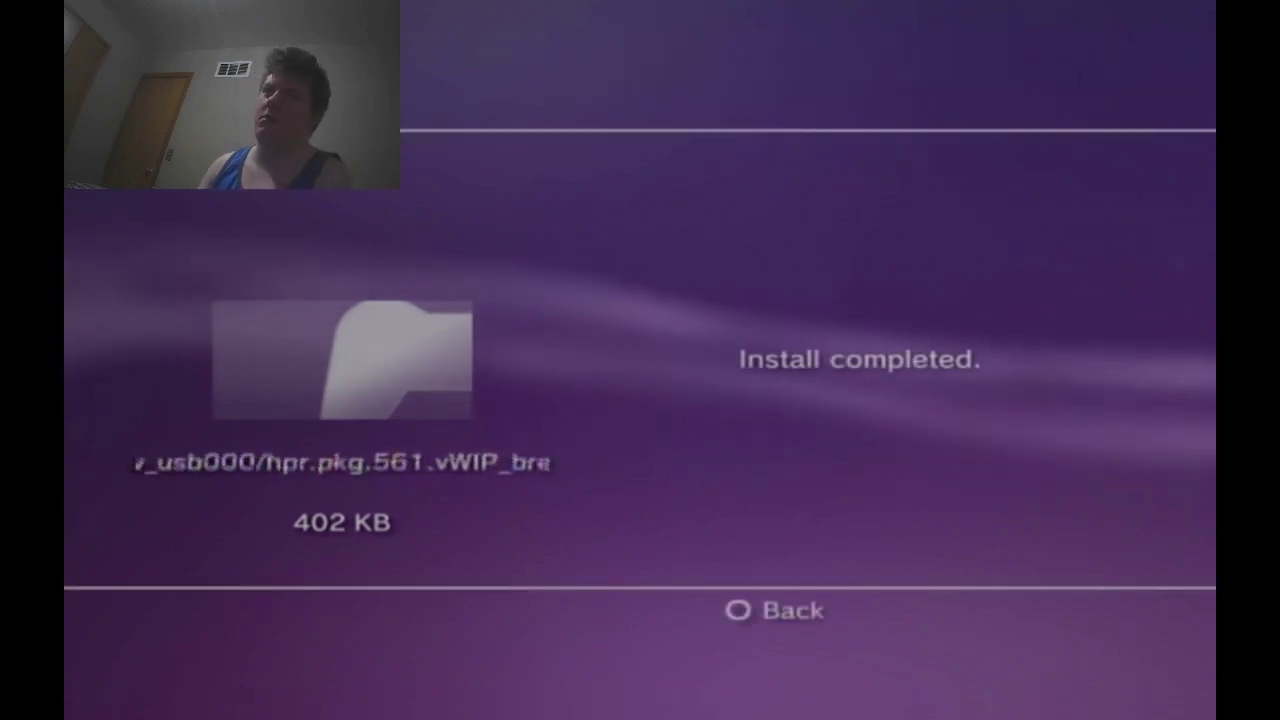
{"action": "key", "text": "Escape"}
Step: Return to Install Package Files and install the snes9x-ps3-v4.4.9-fw1.92 package
{"action": "key", "text": "Return"}
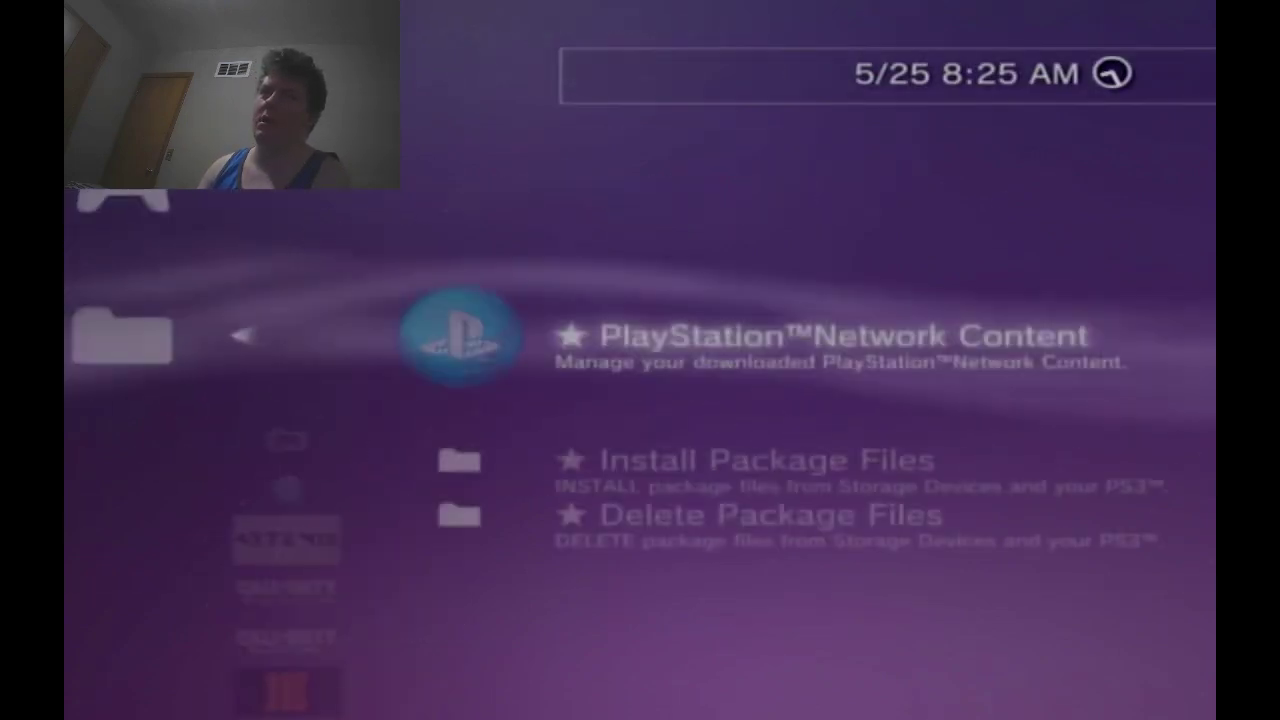
{"action": "key", "text": "Down"}
{"action": "key", "text": "Return"}
{"action": "key", "text": "Down"}
{"action": "key", "text": "Return"}
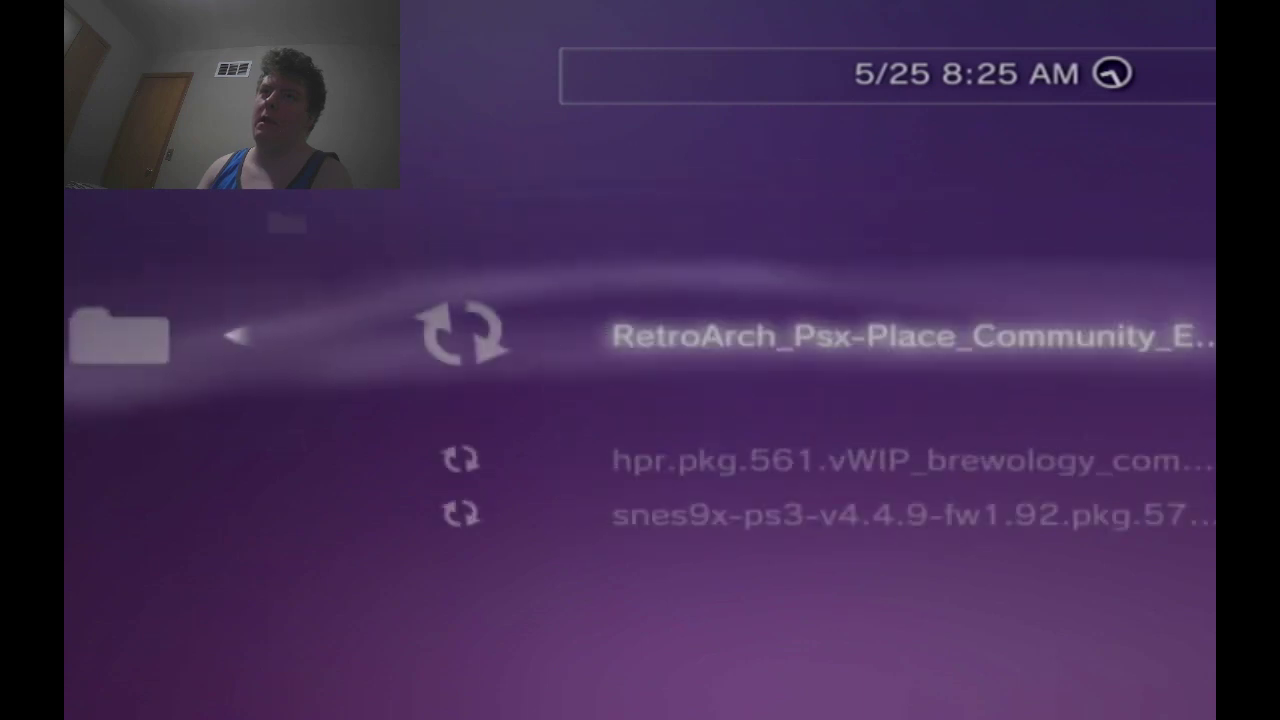
{"action": "key", "text": "Down"}
{"action": "key", "text": "Down"}
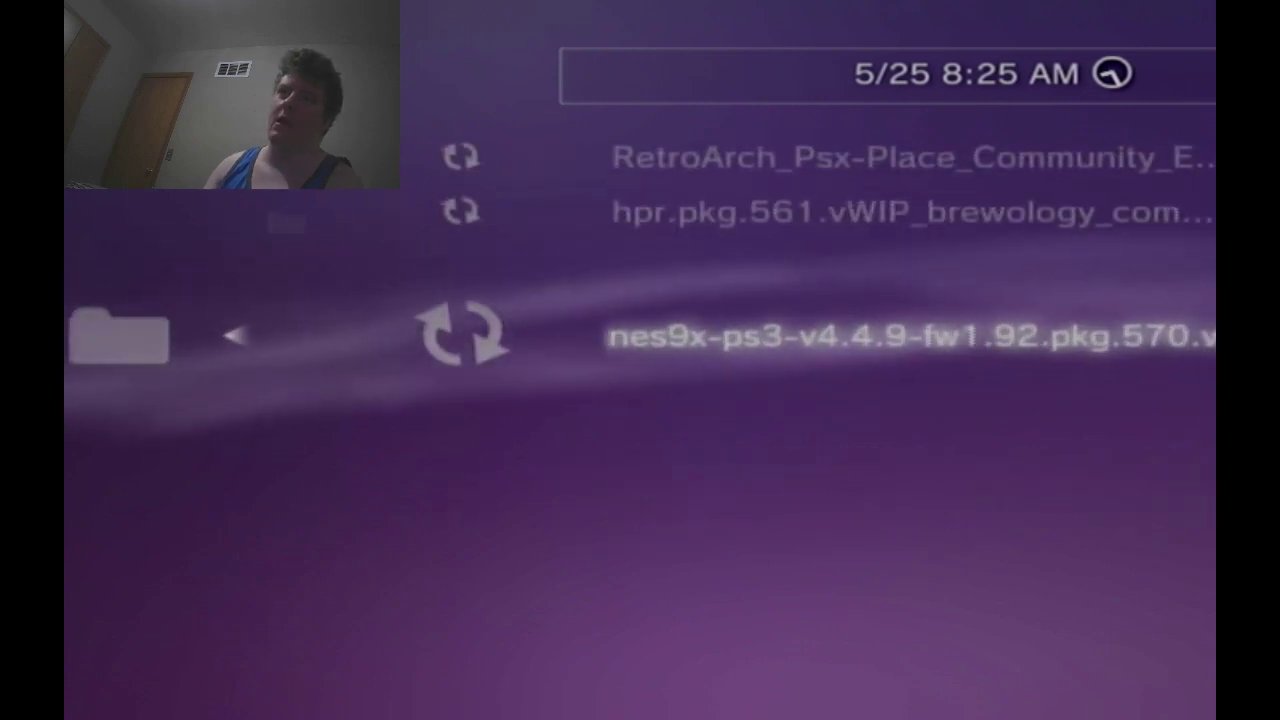
{"action": "key", "text": "Return"}
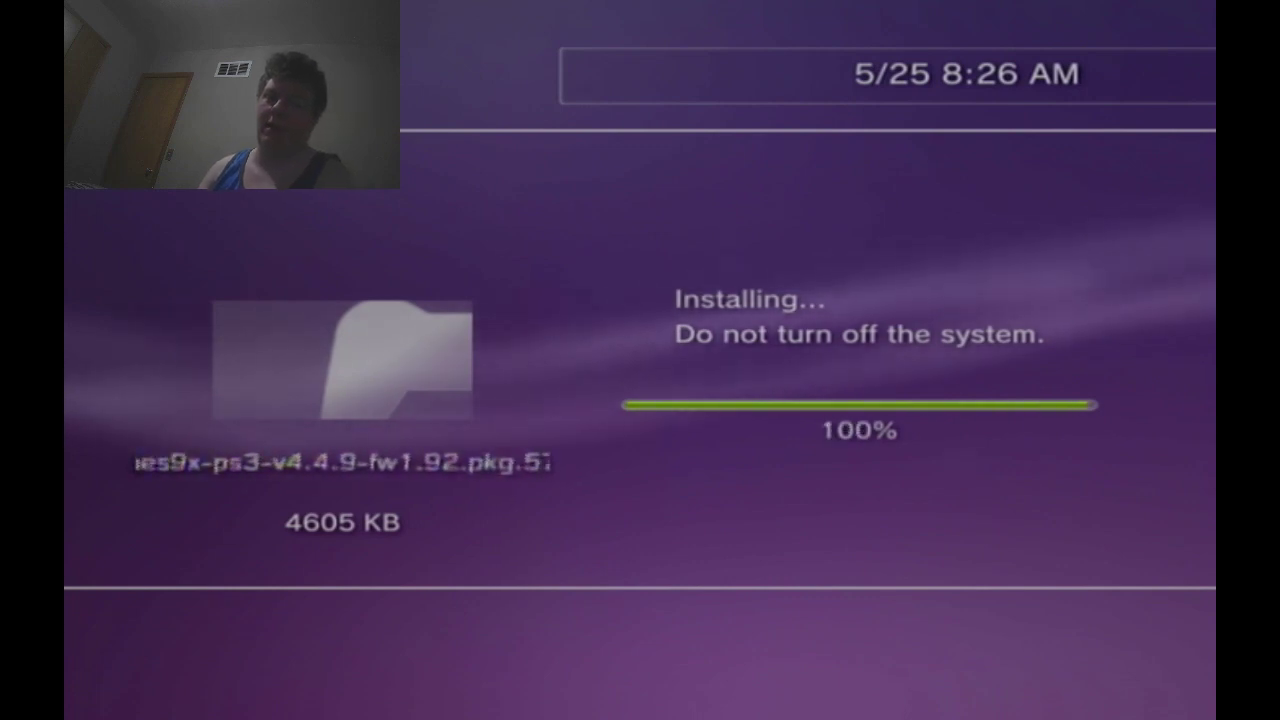
{"action": "key", "text": "Escape"}
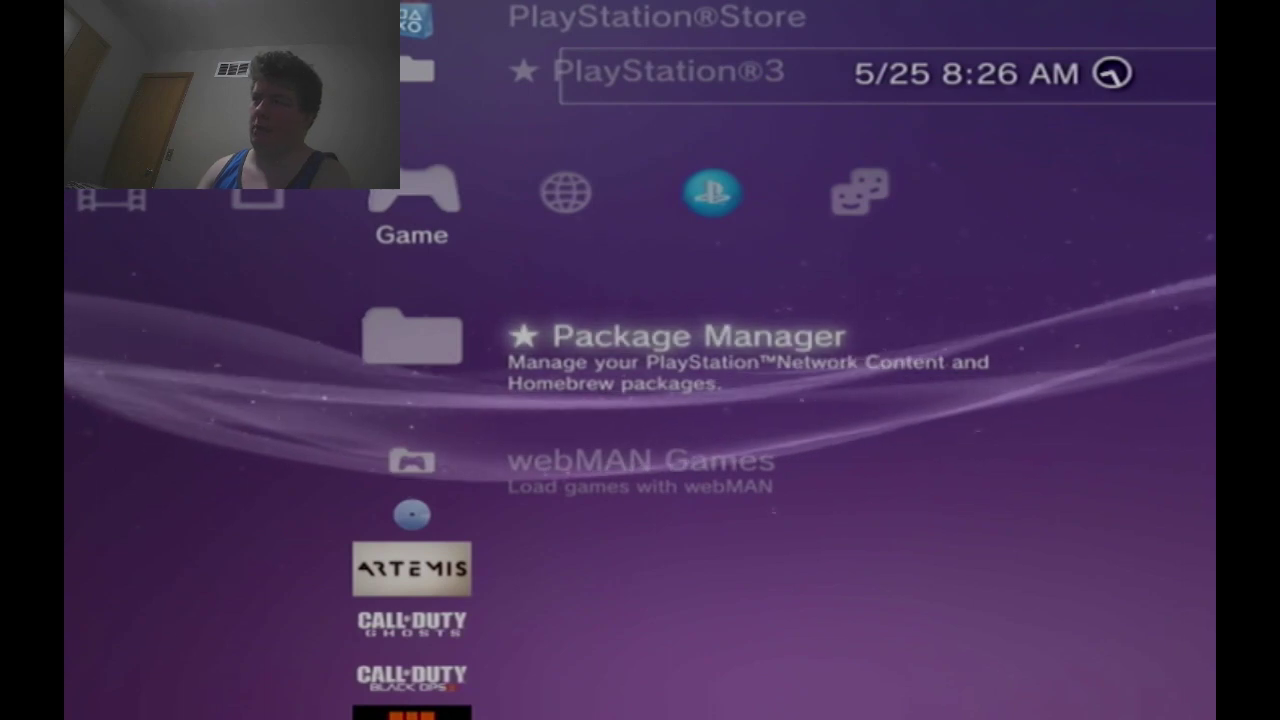
Step: Look through the Game list for the newly installed HPR app
{"action": "key", "text": "Down"}
{"action": "key", "text": "Down"}
{"action": "key", "text": "Down"}
{"action": "key", "text": "Down"}
{"action": "key", "text": "Down"}
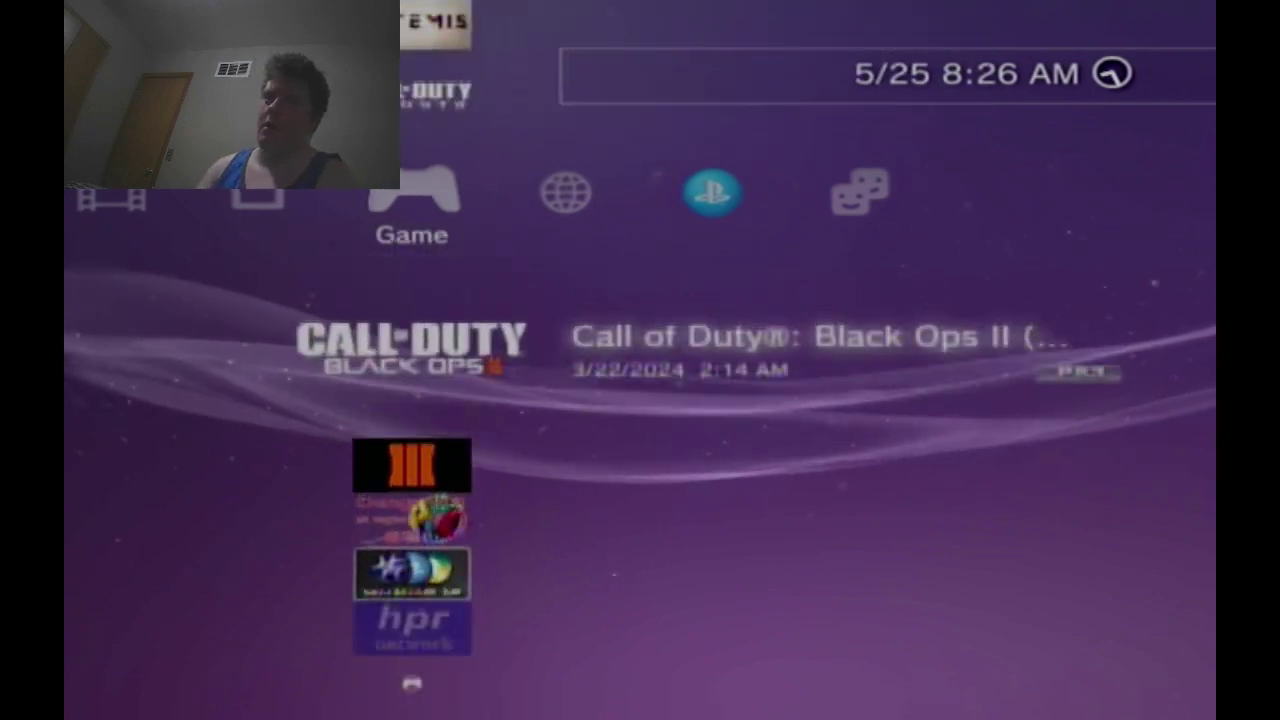
{"action": "key", "text": "Down"}
{"action": "key", "text": "Down"}
{"action": "key", "text": "Down"}
{"action": "key", "text": "Down"}
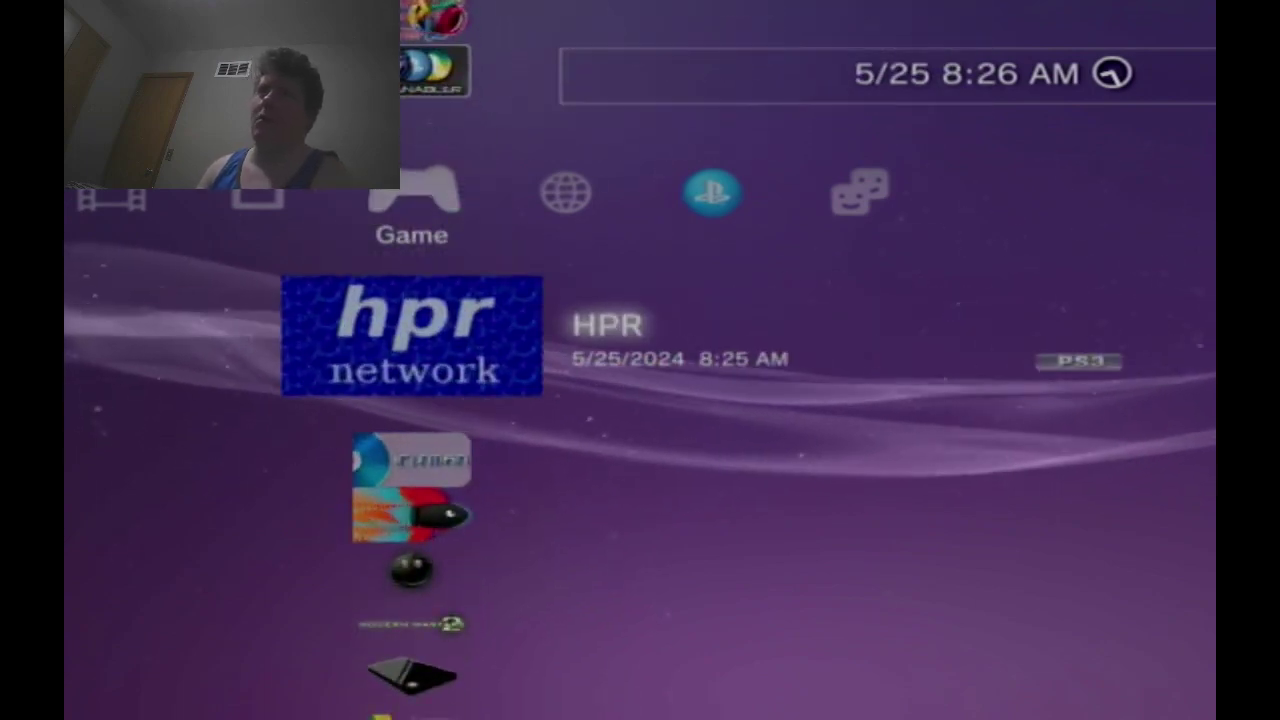
Step: Try to start the SNES9x emulator from the Game list
{"action": "key", "text": "Down"}
{"action": "key", "text": "Down"}
{"action": "key", "text": "Down"}
{"action": "key", "text": "Down"}
{"action": "key", "text": "Down"}
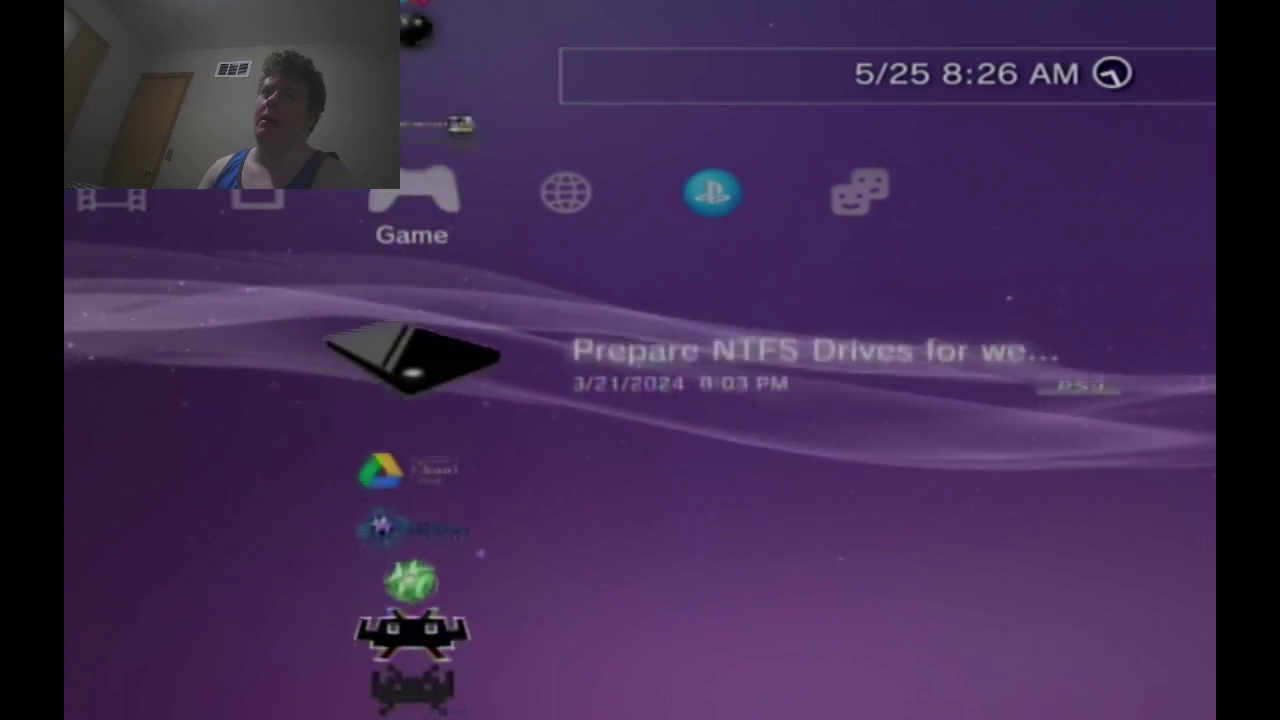
{"action": "key", "text": "Down"}
{"action": "key", "text": "Down"}
{"action": "key", "text": "Down"}
{"action": "key", "text": "Down"}
{"action": "key", "text": "Down"}
{"action": "key", "text": "Up"}
{"action": "key", "text": "Down"}
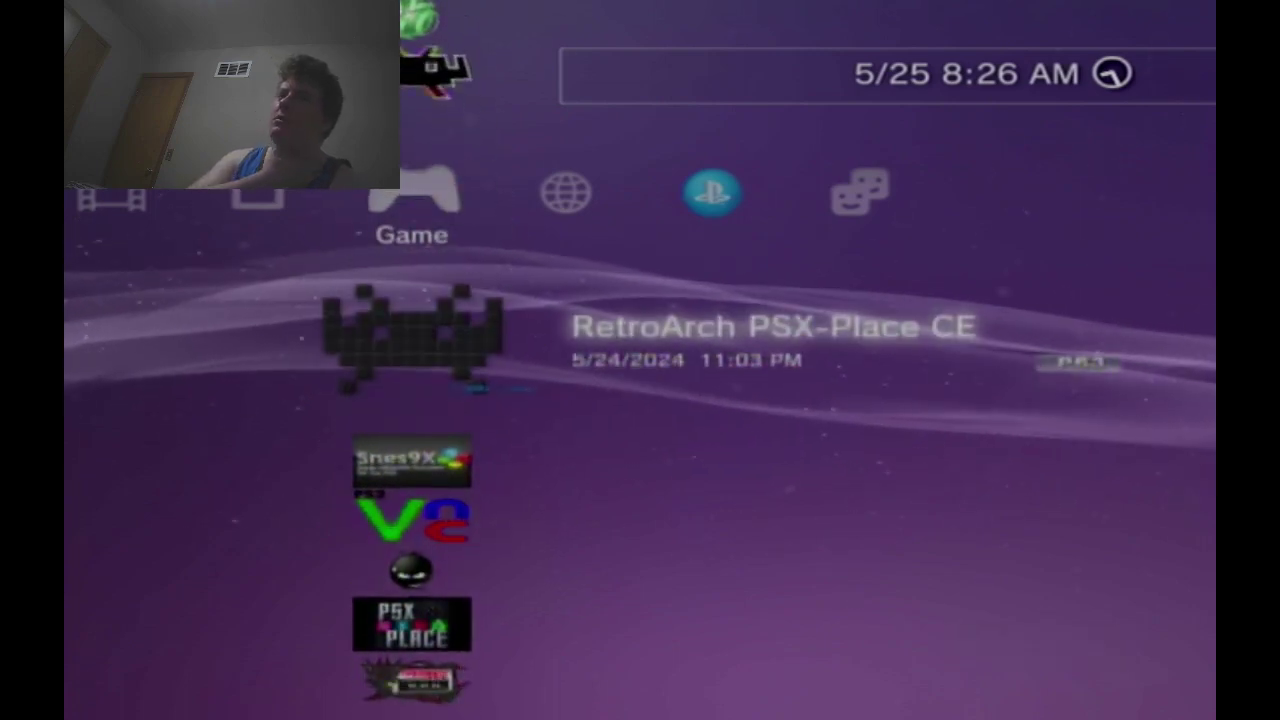
{"action": "key", "text": "Down"}
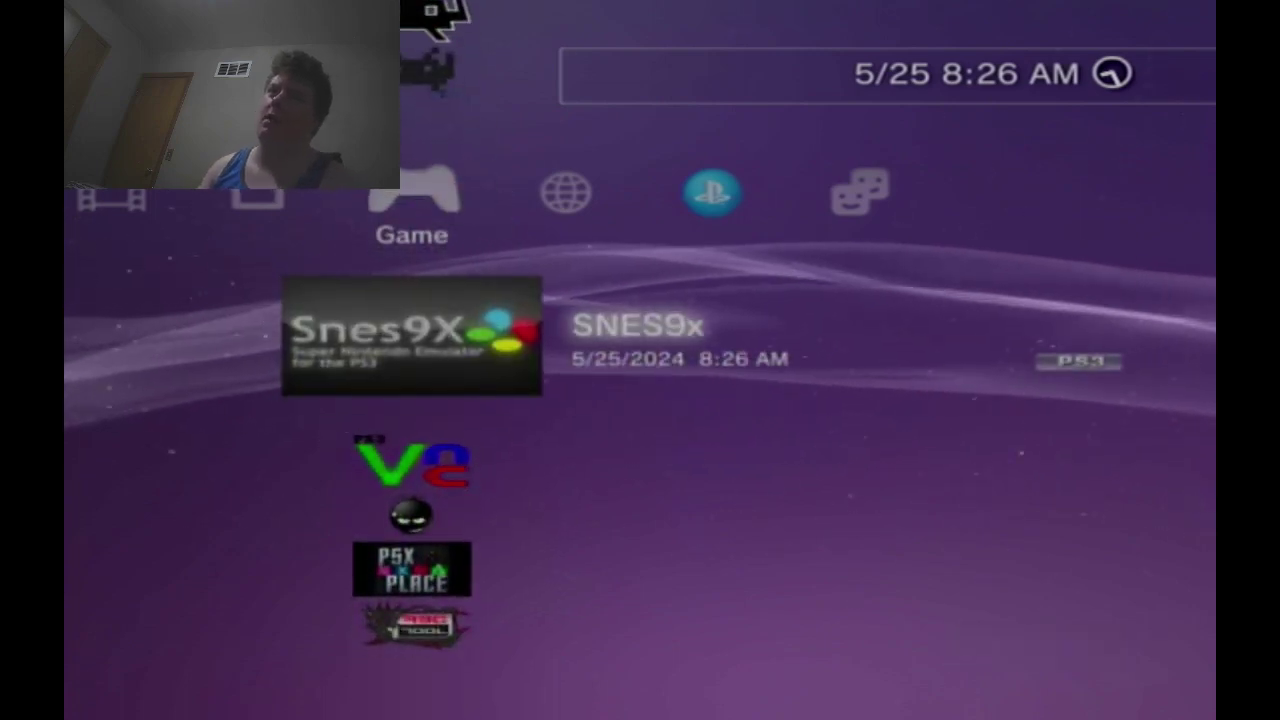
{"action": "key", "text": "Up"}
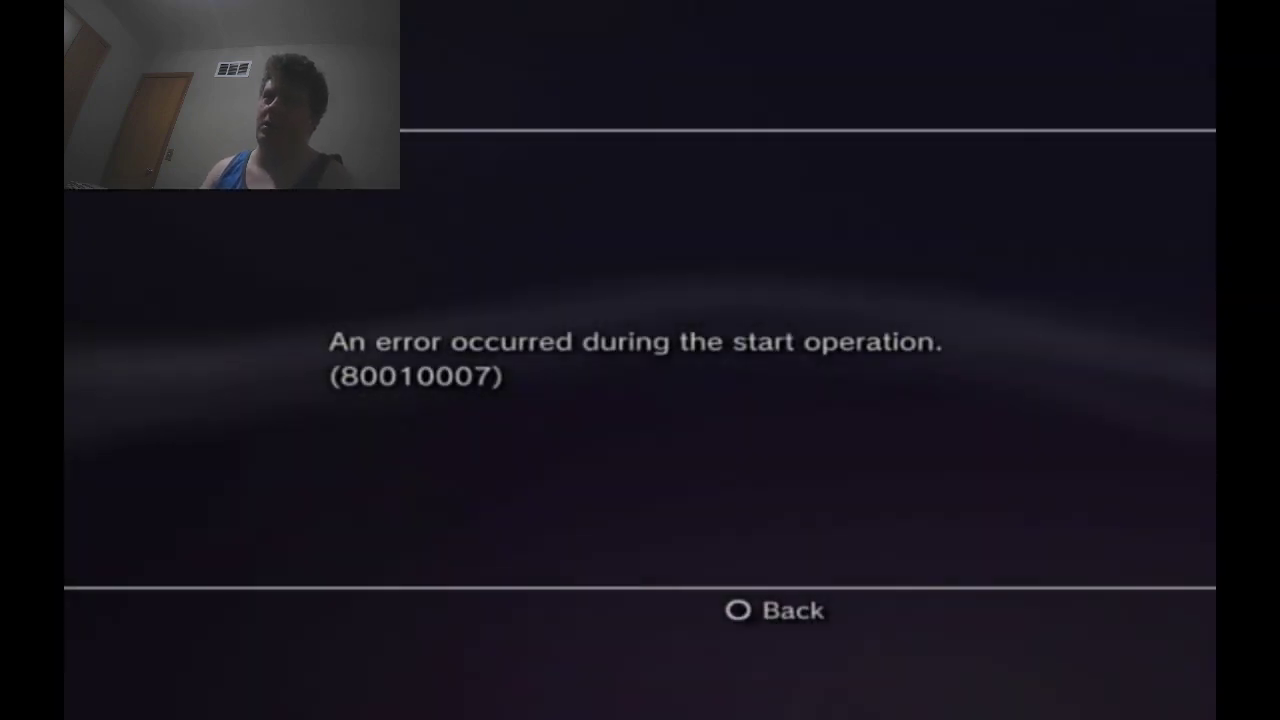
{"action": "key", "text": "Escape"}
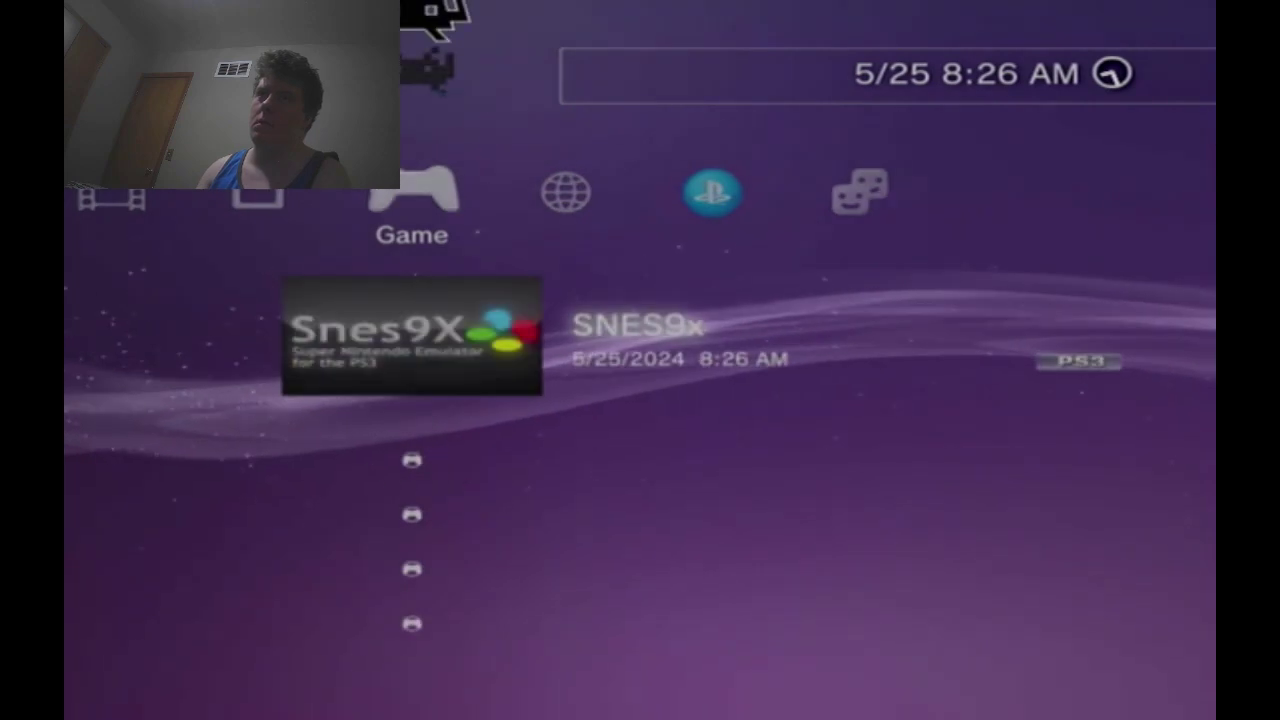
Step: Launch RetroArch PSX-Place CE from the Game list
{"action": "key", "text": "Up"}
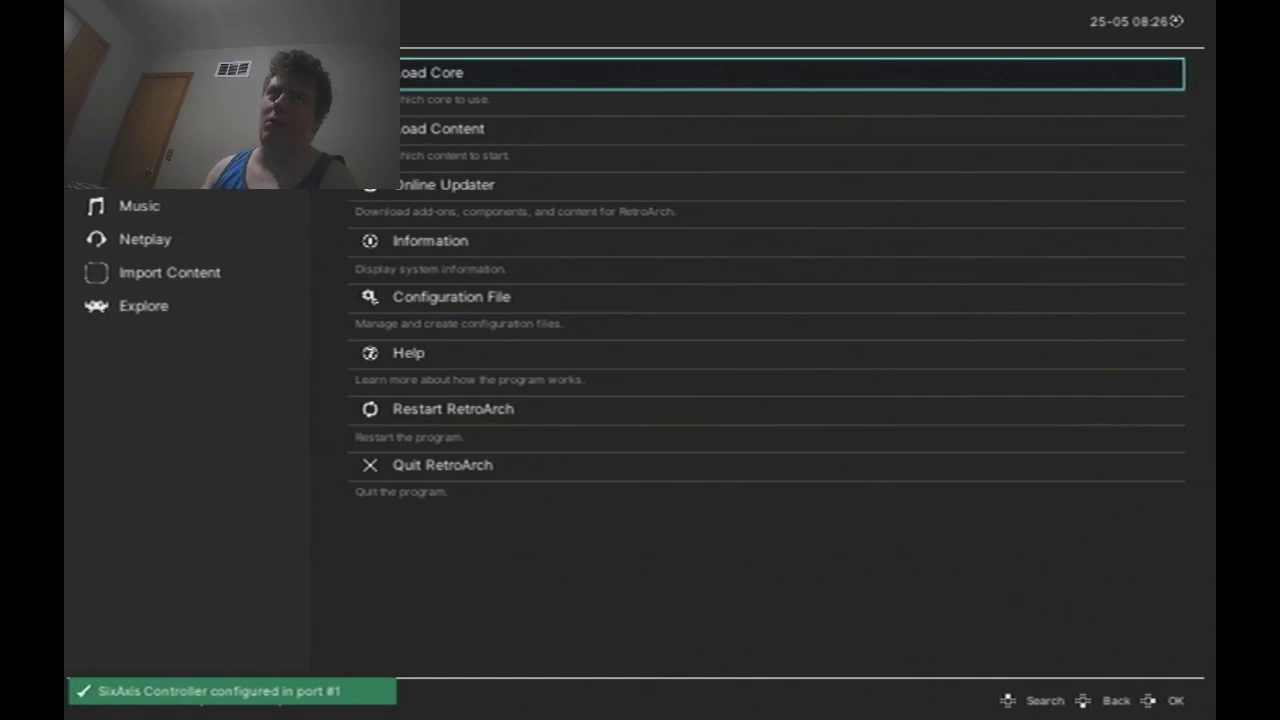
{"action": "key", "text": "Down"}
{"action": "key", "text": "Up"}
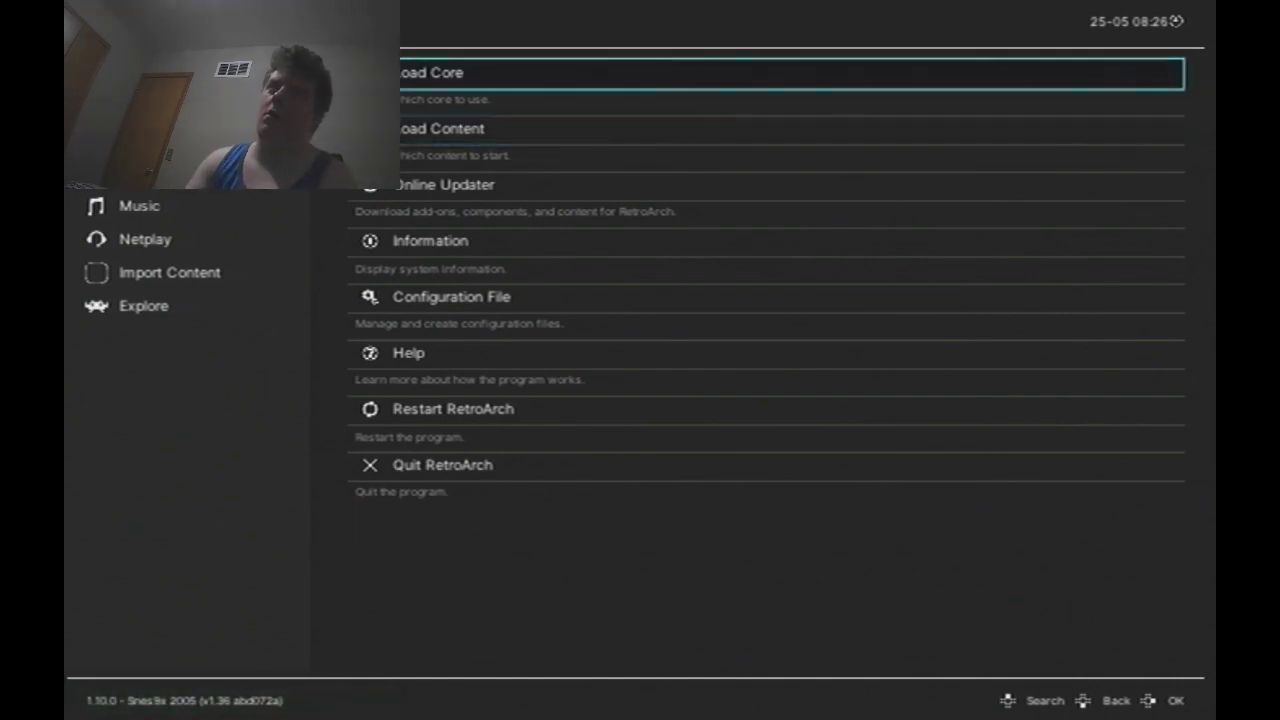
Step: View the Online Updater options in RetroArch and return to the main menu
{"action": "key", "text": "Down"}
{"action": "key", "text": "Down"}
{"action": "key", "text": "Return"}
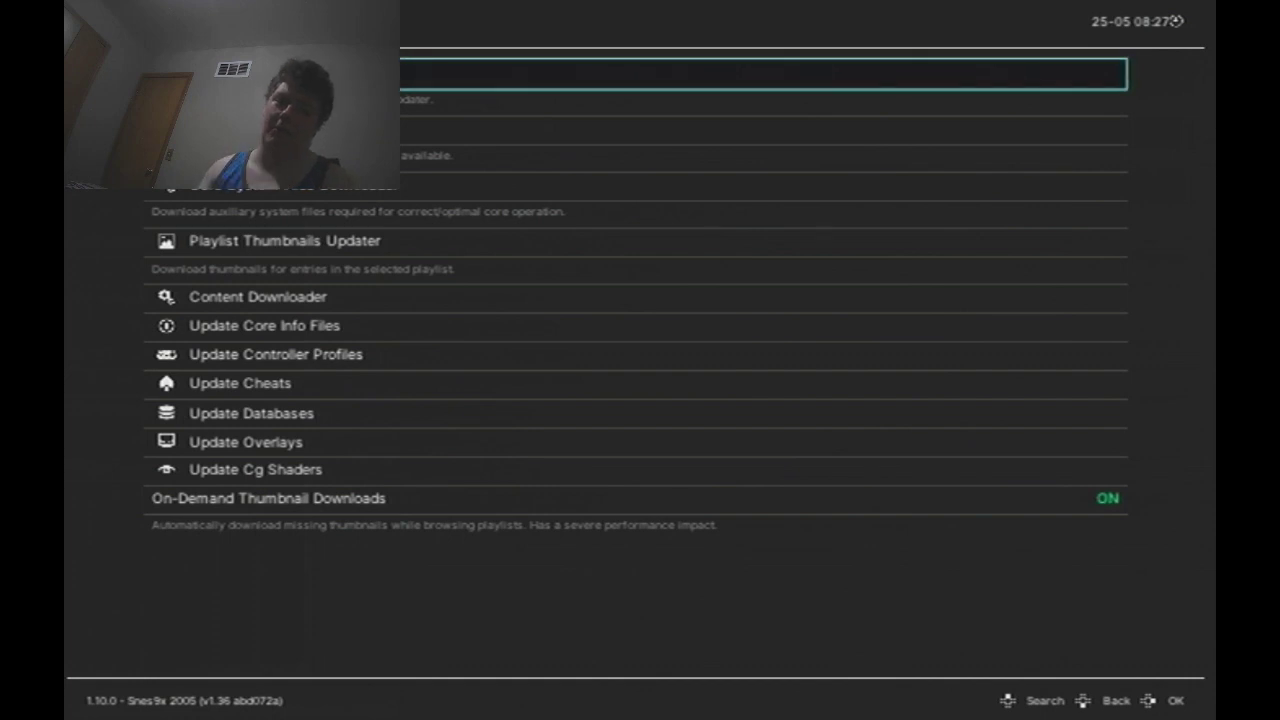
{"action": "key", "text": "BackSpace"}
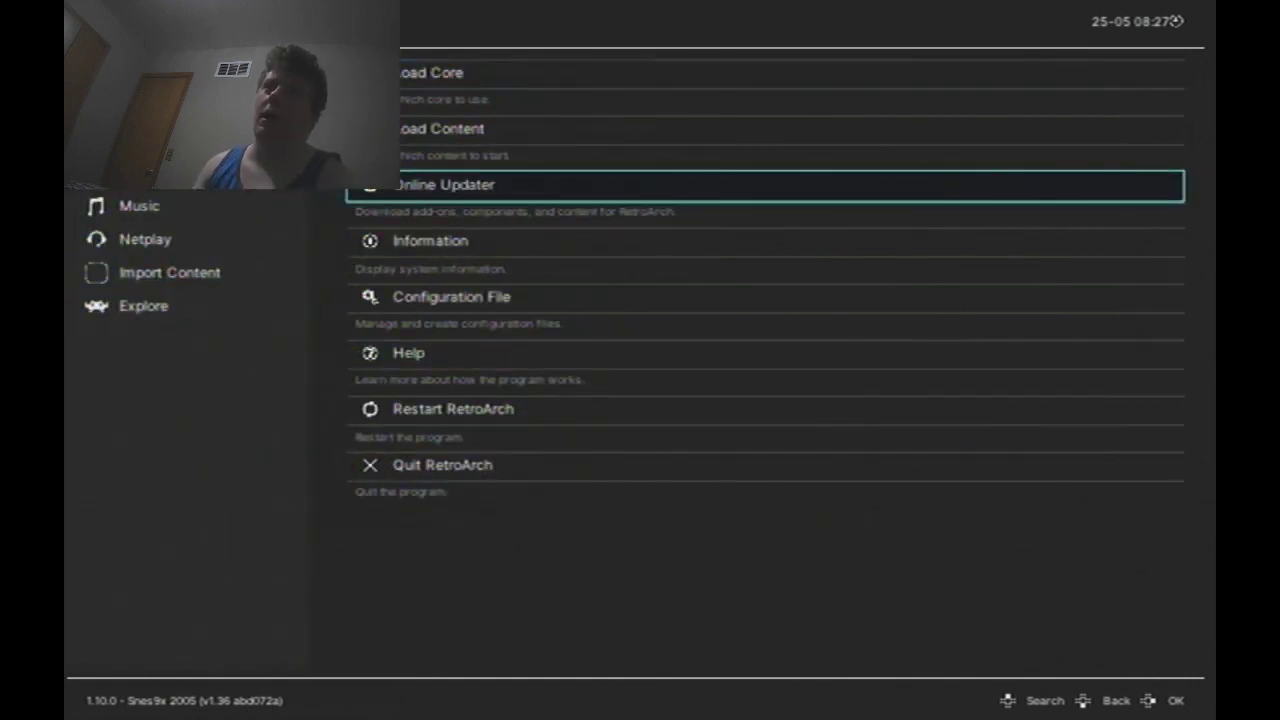
Step: Load the Snes9x core in RetroArch
{"action": "key", "text": "Up"}
{"action": "key", "text": "Up"}
{"action": "key", "text": "Return"}
{"action": "key", "text": "Down"}
{"action": "key", "text": "Down"}
{"action": "key", "text": "Down"}
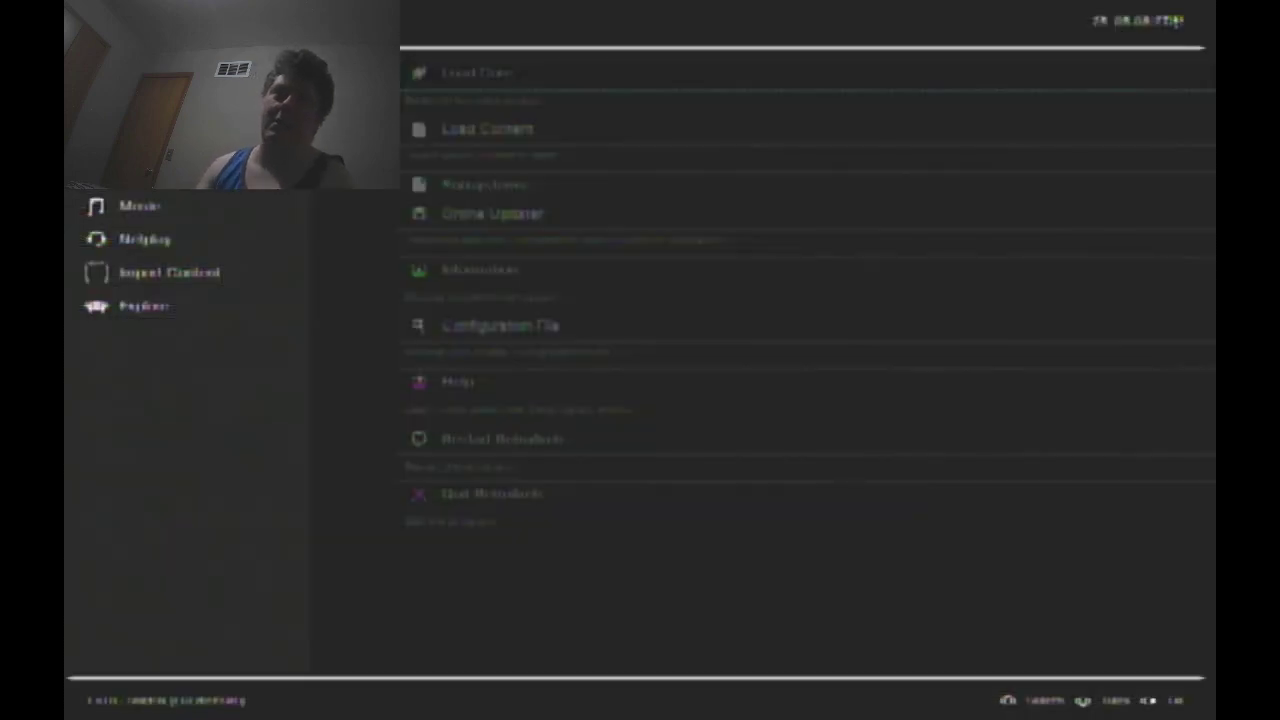
Step: Open the /dev_usb000/ drive as the source for loading content
{"action": "key", "text": "Down"}
{"action": "key", "text": "Return"}
{"action": "key", "text": "Down"}
{"action": "key", "text": "Down"}
{"action": "key", "text": "Down"}
{"action": "key", "text": "Down"}
{"action": "key", "text": "Down"}
{"action": "key", "text": "Down"}
{"action": "key", "text": "Down"}
{"action": "key", "text": "Down"}
{"action": "key", "text": "Down"}
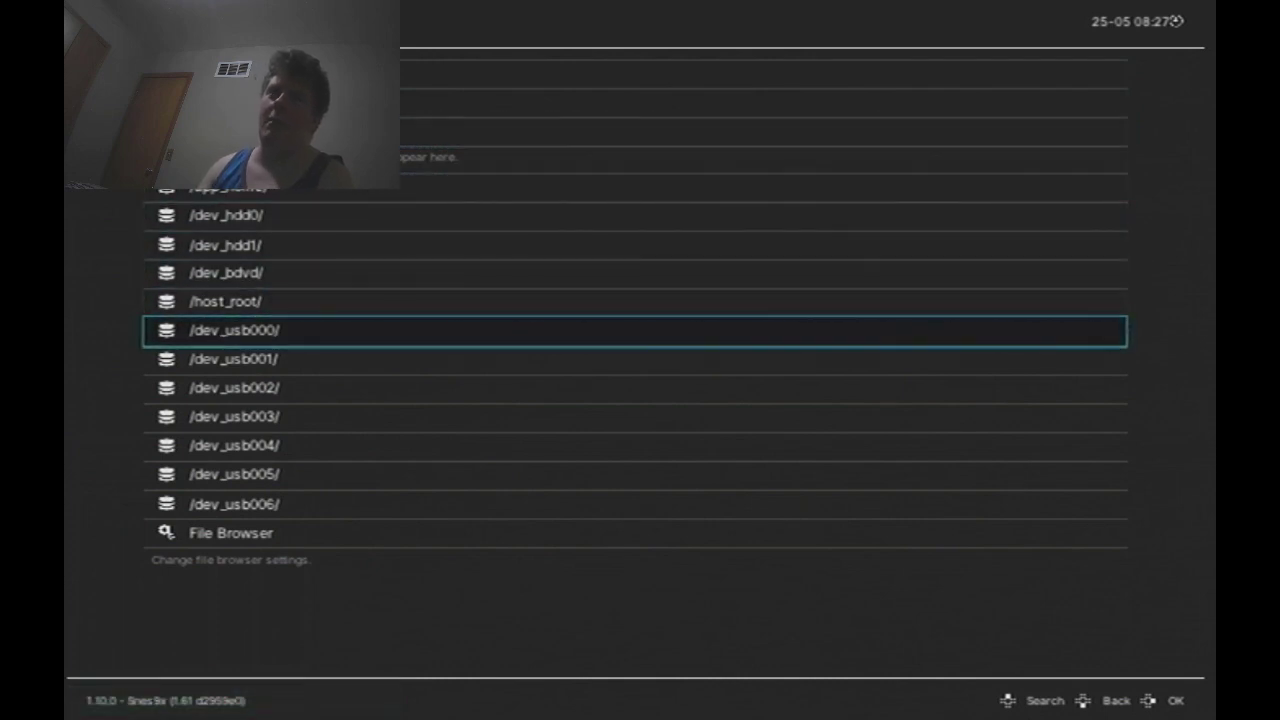
{"action": "key", "text": "Return"}
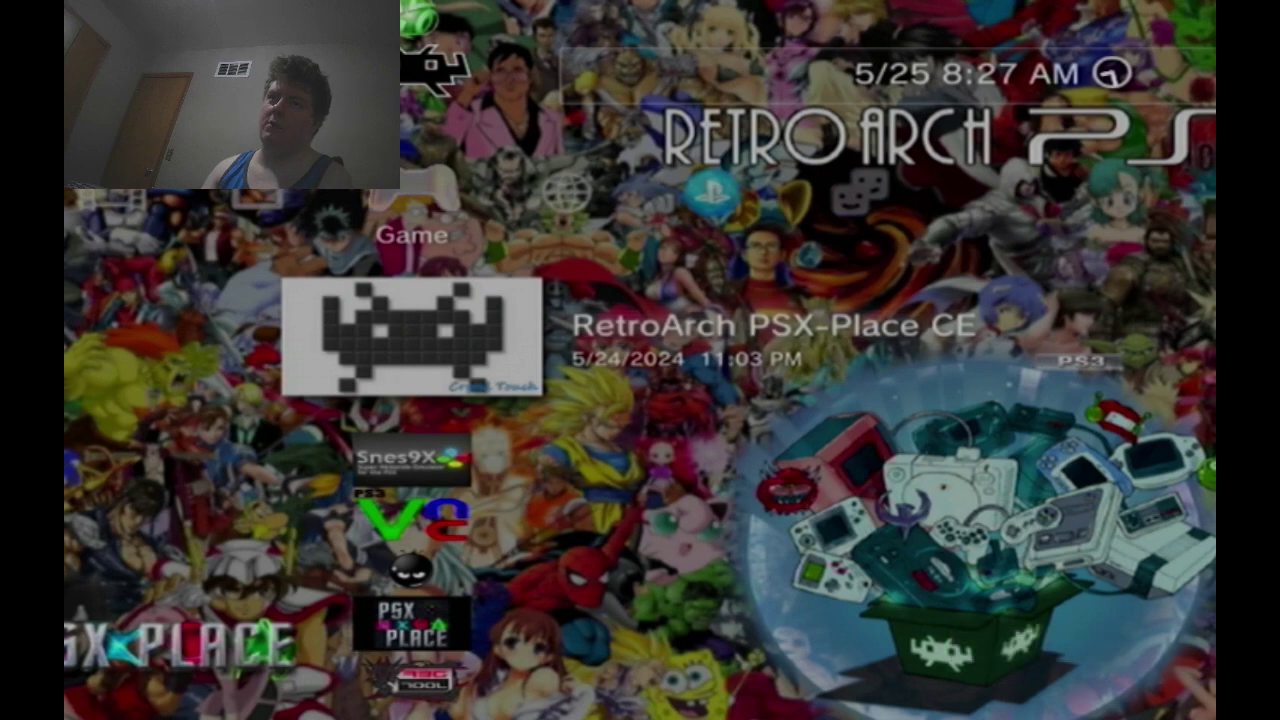
Step: Browse the homebrew entries in the Game list from RetroArch PS3 through PS3 Cloud Drive, ending on PSN Patch 2017.02/B
{"action": "key", "text": "Up"}
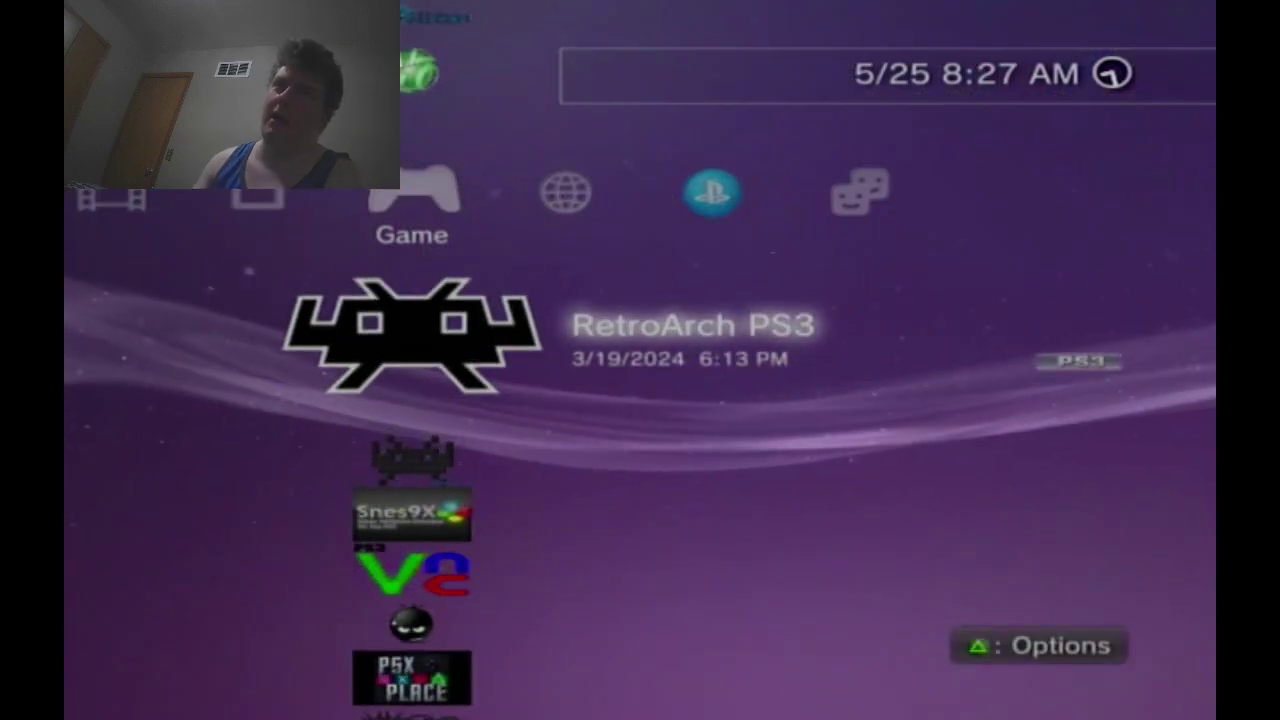
{"action": "key", "text": "Up"}
{"action": "key", "text": "Up"}
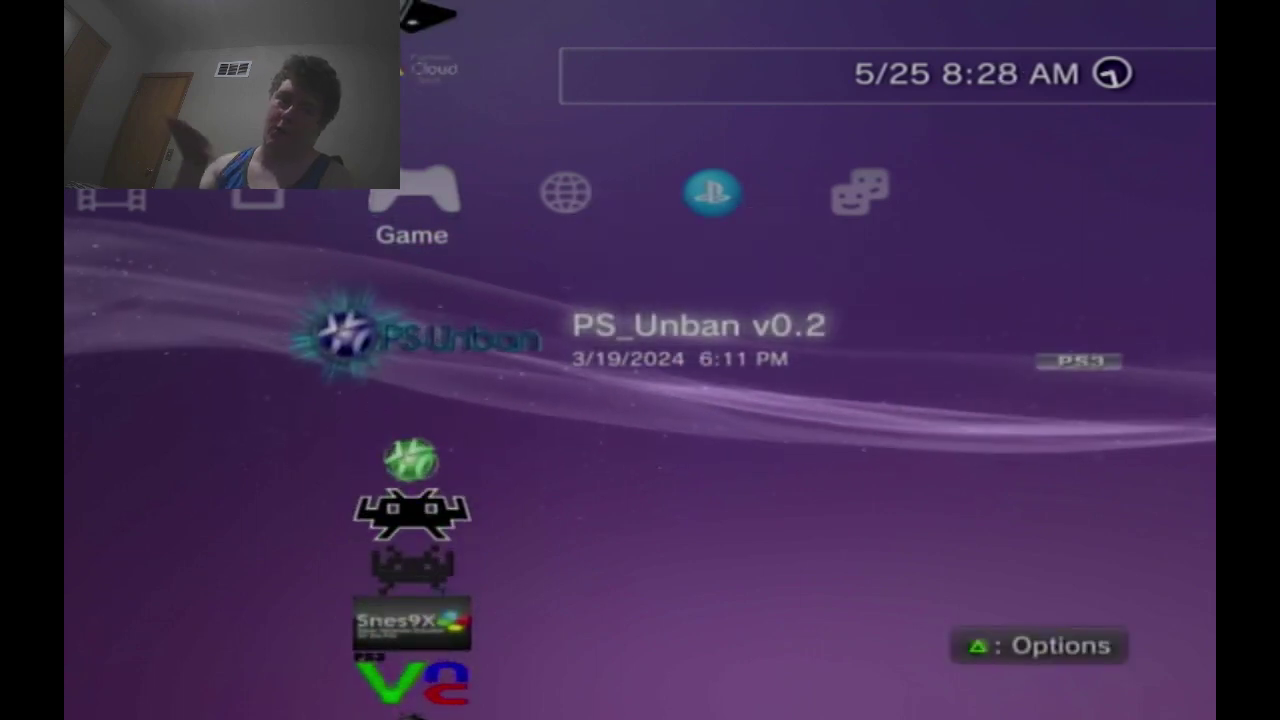
{"action": "key", "text": "Up"}
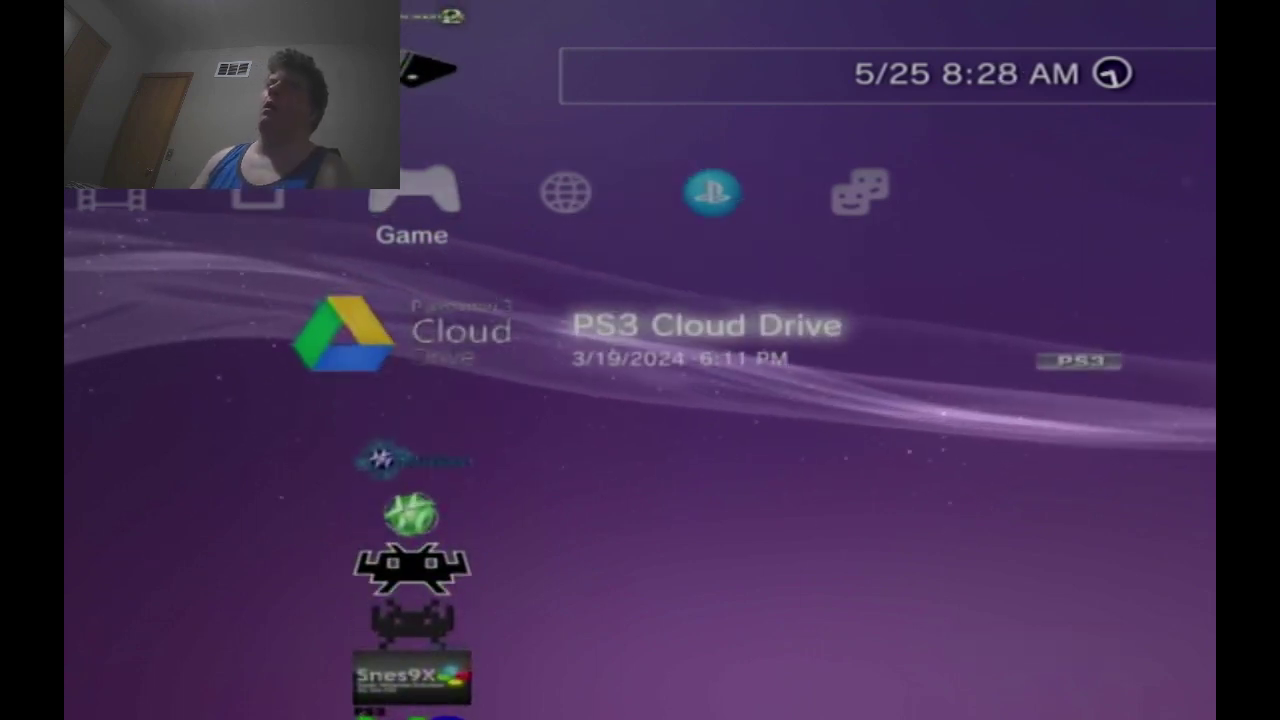
{"action": "key", "text": "Down"}
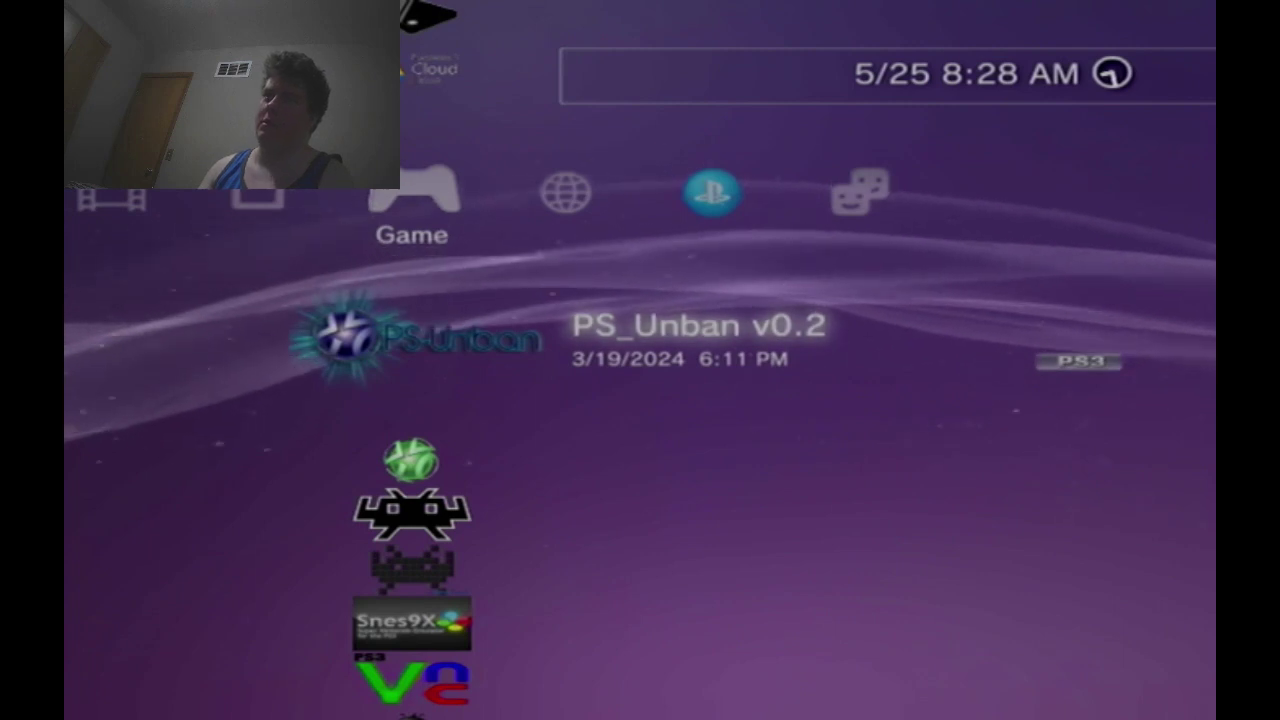
{"action": "key", "text": "Down"}
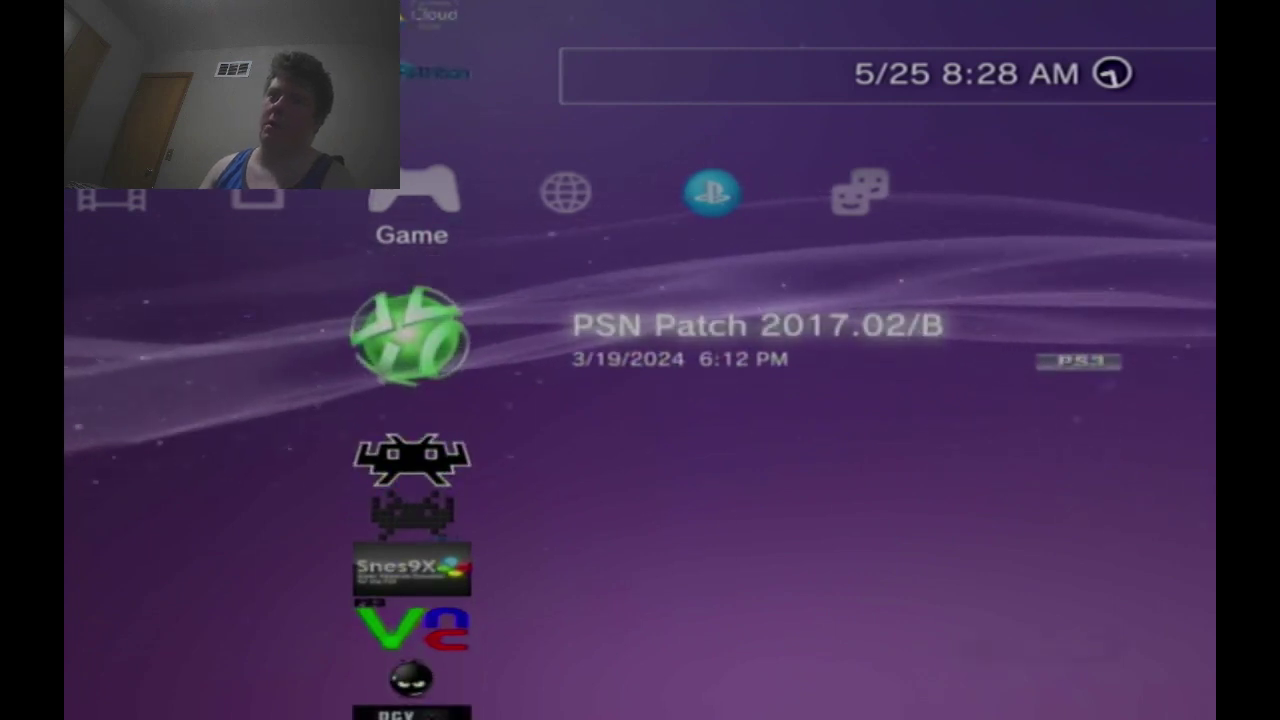
{"action": "key", "text": "Up"}
{"action": "key", "text": "Down"}
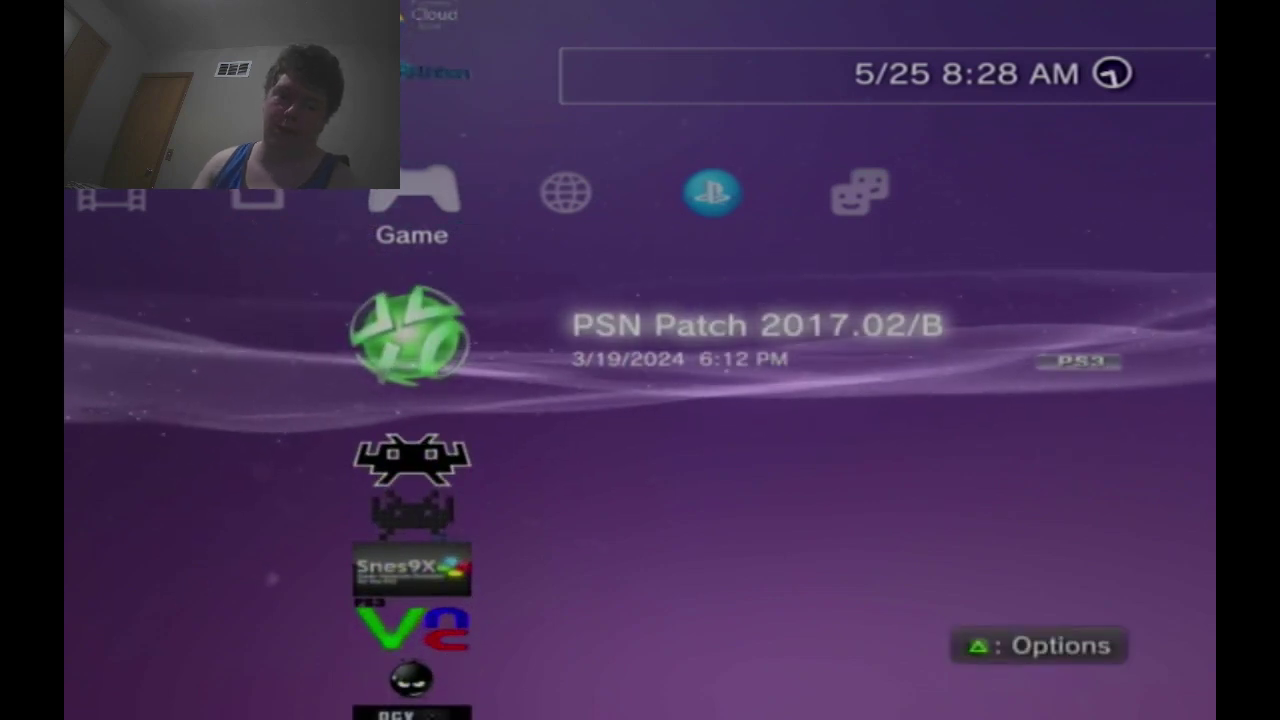
Step: Look at the PlayStation Network sign-in entry and return to the PS_Unban and PSN Patch entries in the Game category
{"action": "key", "text": "Right"}
{"action": "key", "text": "Right"}
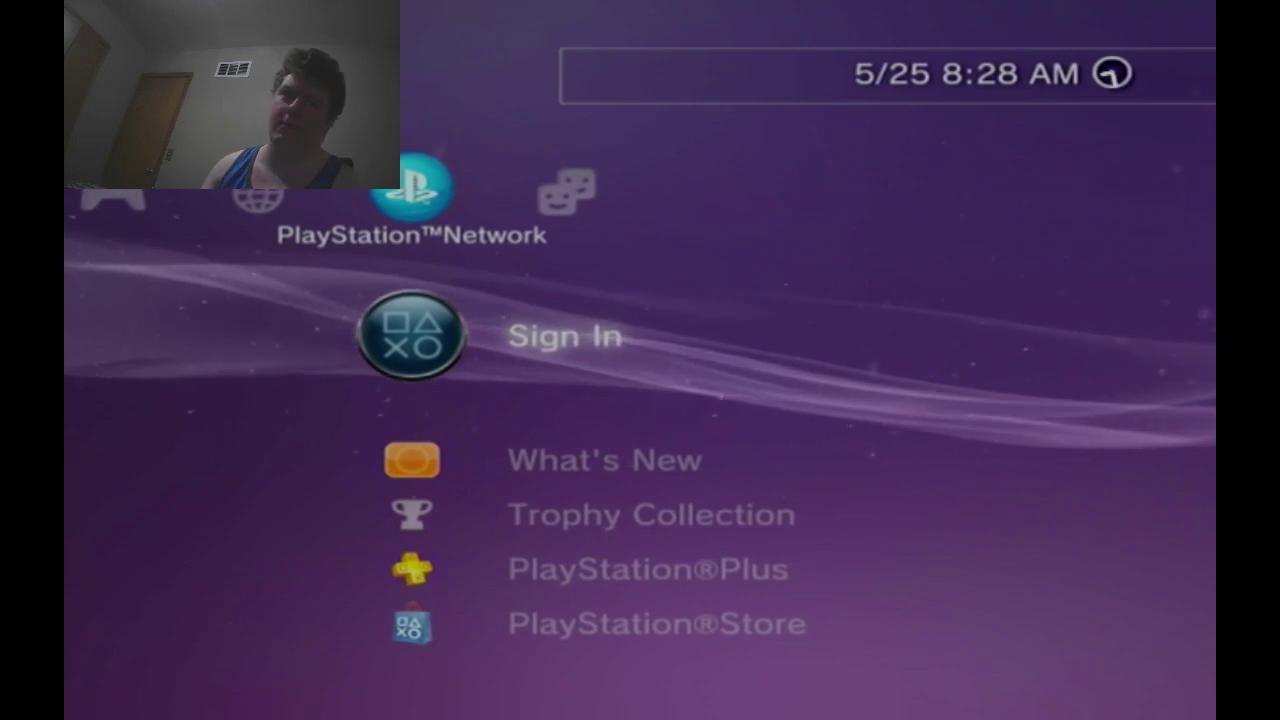
{"action": "key", "text": "Left"}
{"action": "key", "text": "Left"}
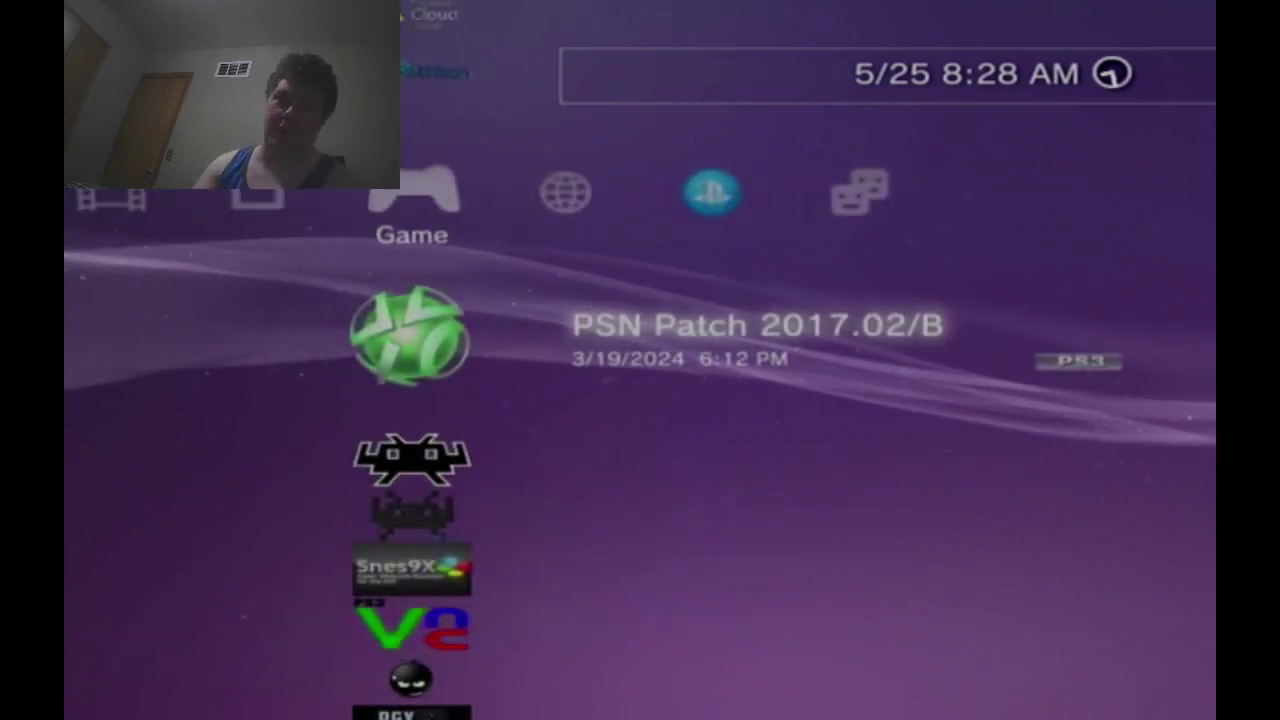
{"action": "key", "text": "Up"}
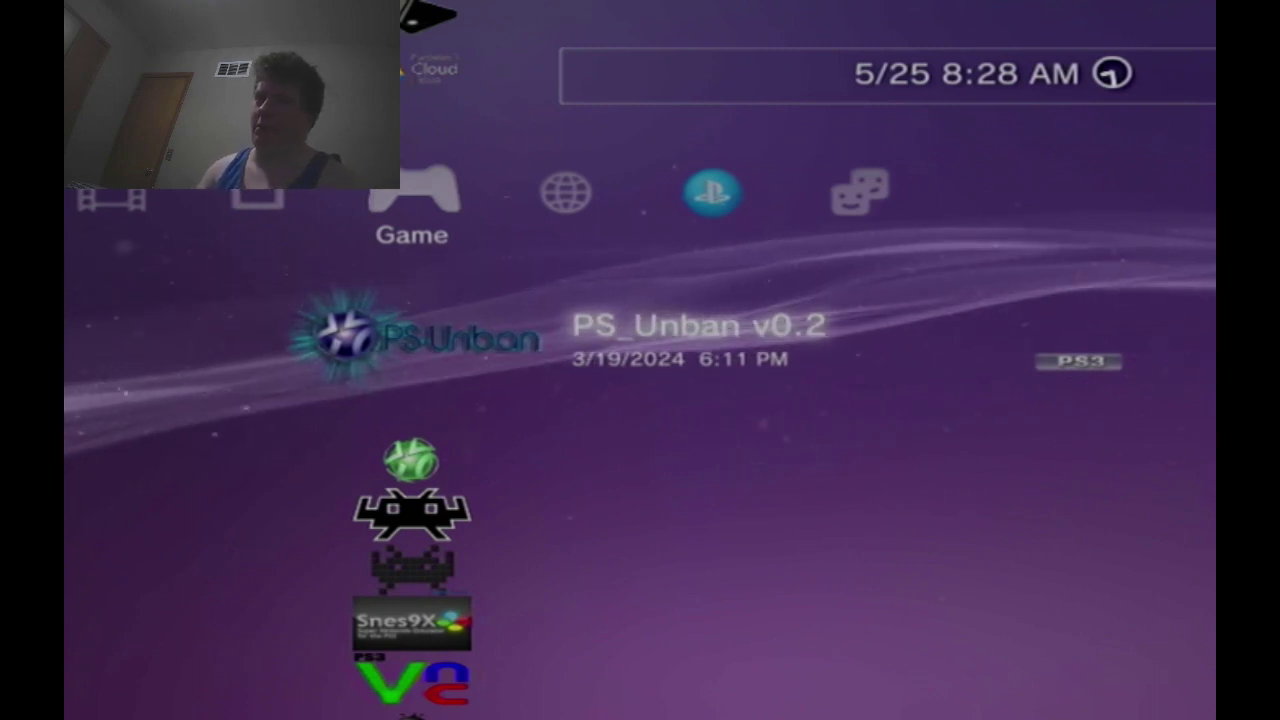
{"action": "key", "text": "Down"}
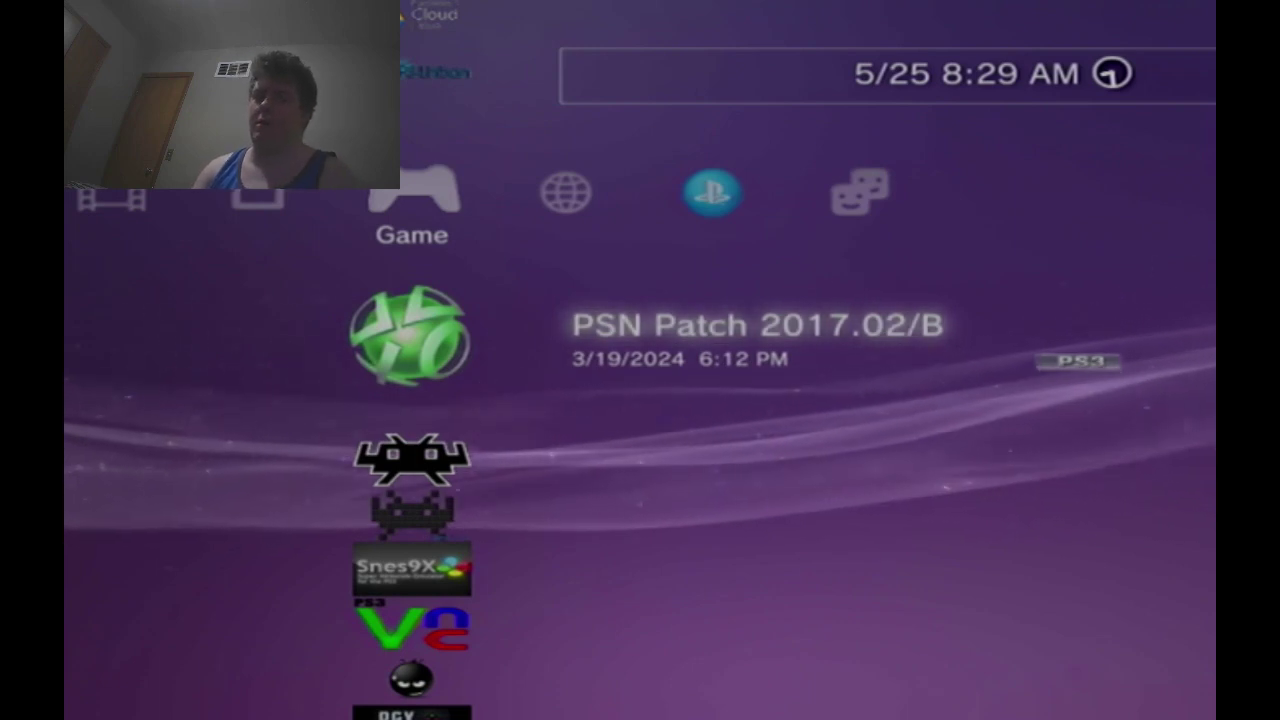
Step: Browse the Game list past Modern Warfare 2 to IRISMAN v4.91 and select mmCM
{"action": "key", "text": "Up"}
{"action": "key", "text": "Up"}
{"action": "key", "text": "Up"}
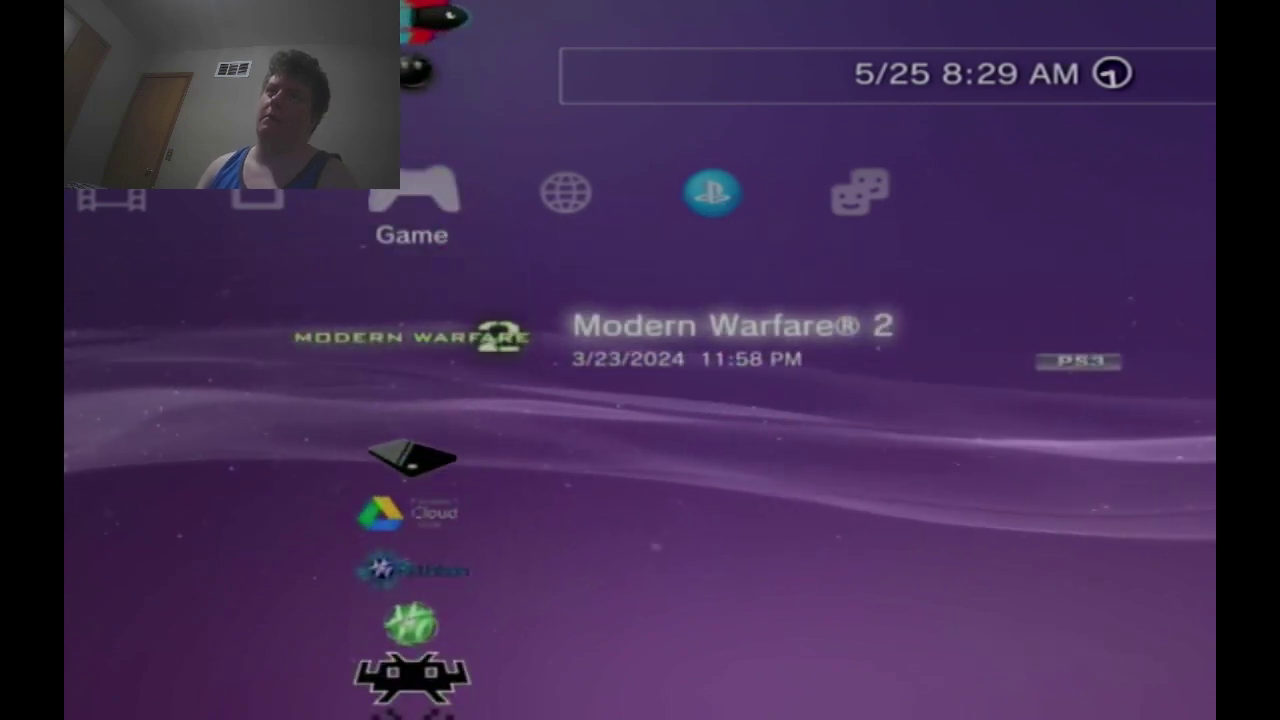
{"action": "key", "text": "Up"}
{"action": "key", "text": "Up"}
{"action": "key", "text": "Up"}
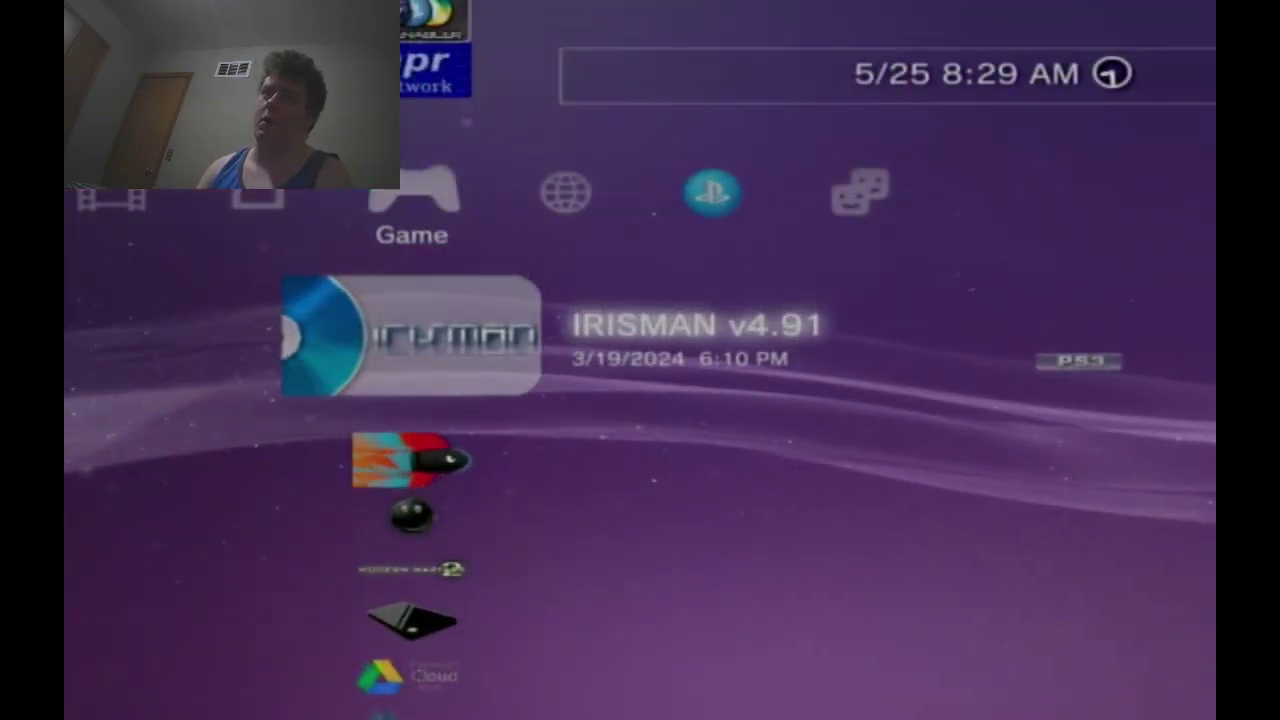
{"action": "key", "text": "Up"}
{"action": "key", "text": "Down"}
{"action": "key", "text": "Down"}
{"action": "key", "text": "Down"}
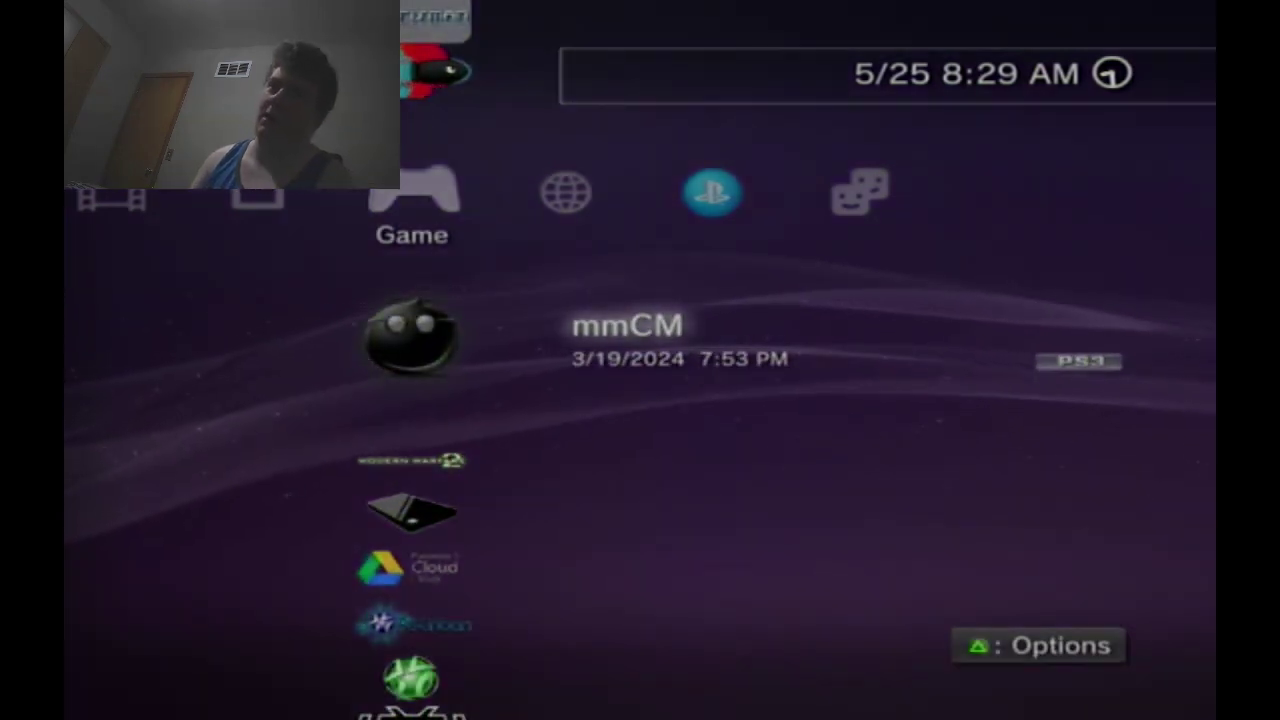
{"action": "key", "text": "Return"}
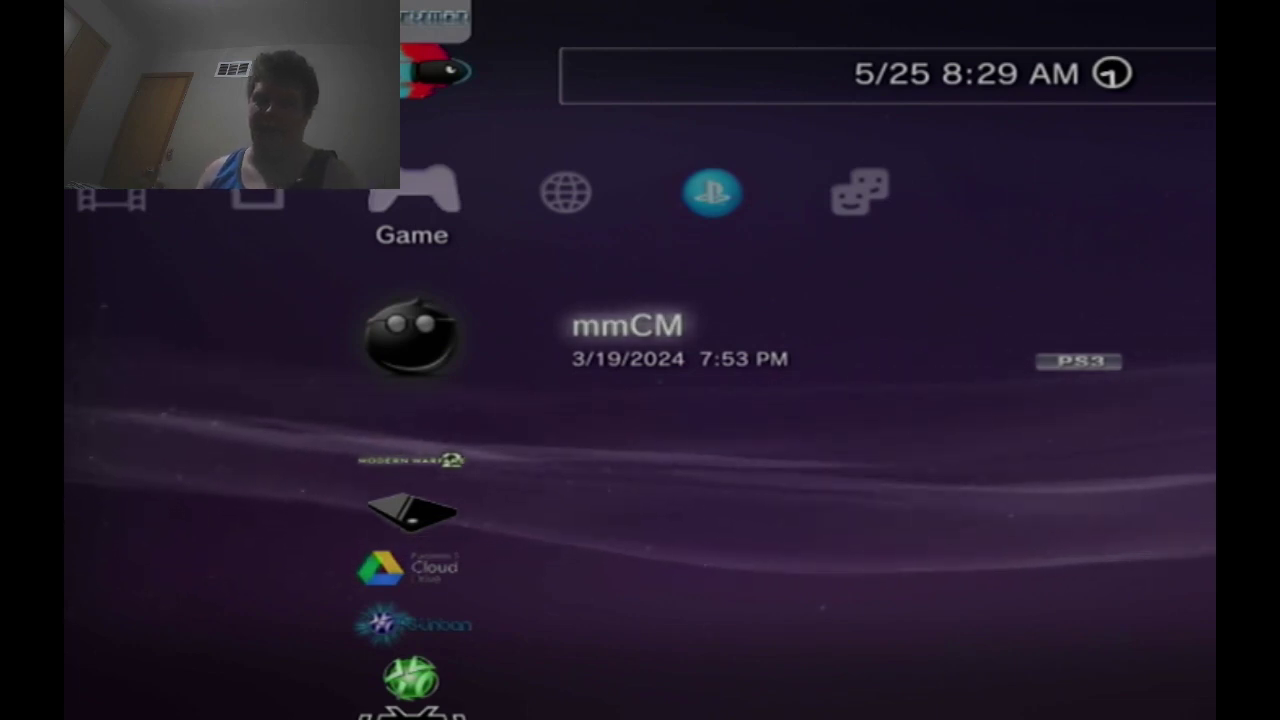
Step: Look over the ManaGunZ, IRISMAN v4.91 and HPR entries in the Game list
{"action": "key", "text": "Up"}
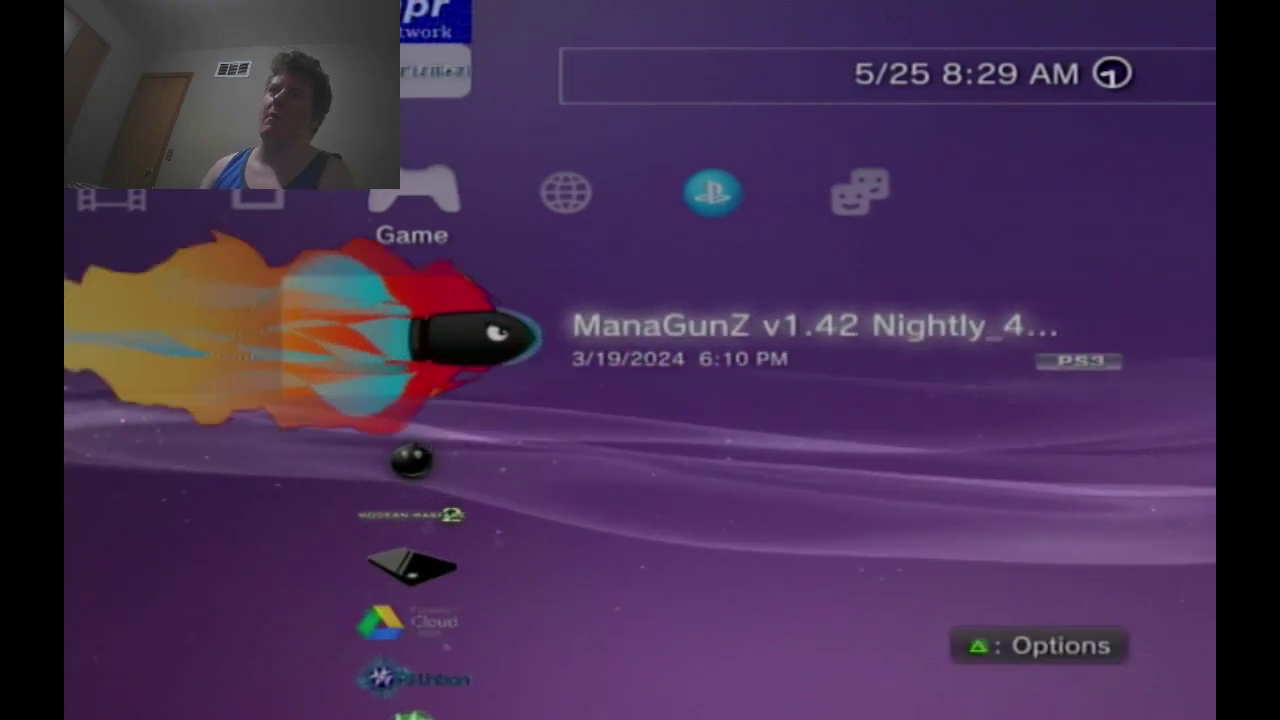
{"action": "key", "text": "Up"}
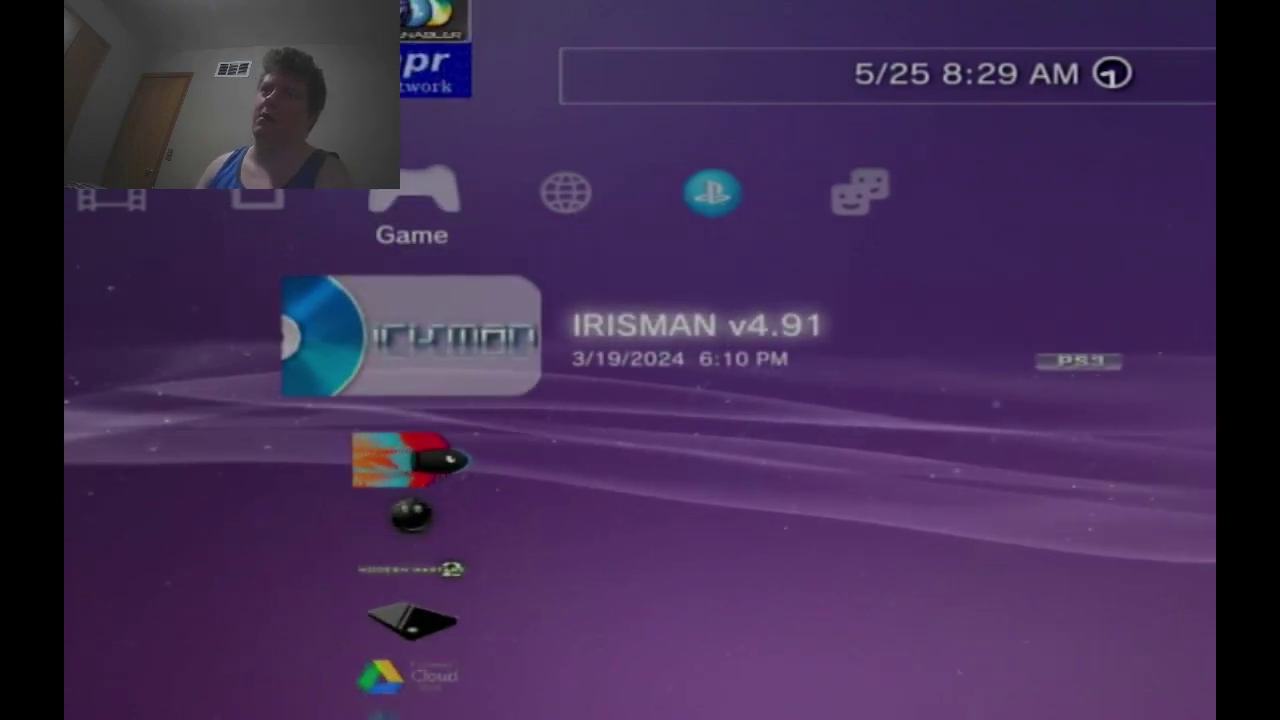
{"action": "key", "text": "Down"}
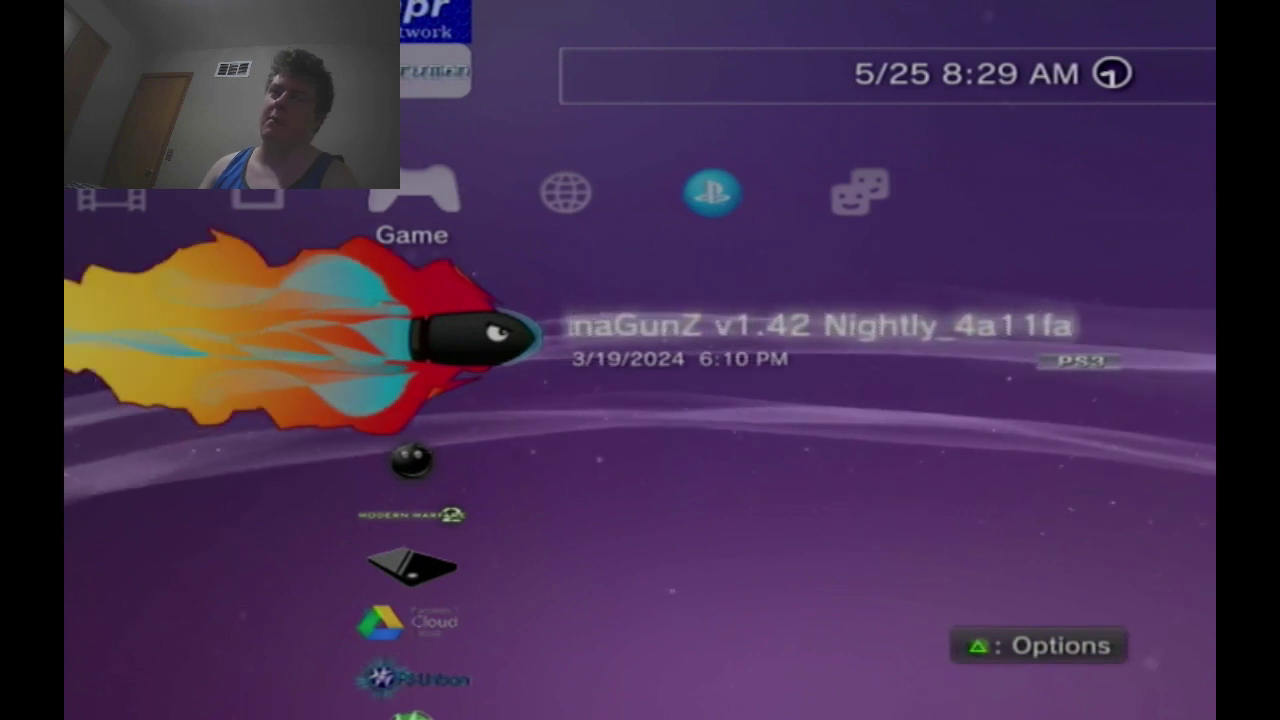
{"action": "key", "text": "Up"}
{"action": "key", "text": "Up"}
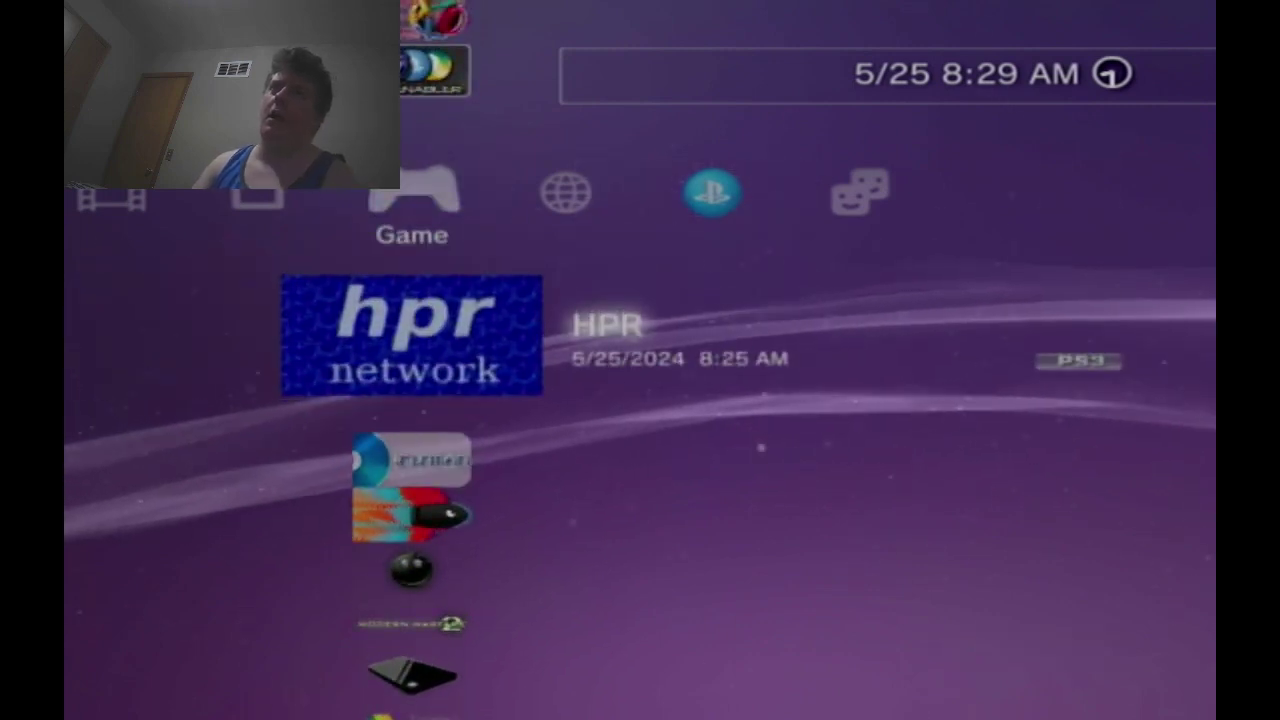
{"action": "key", "text": "Down"}
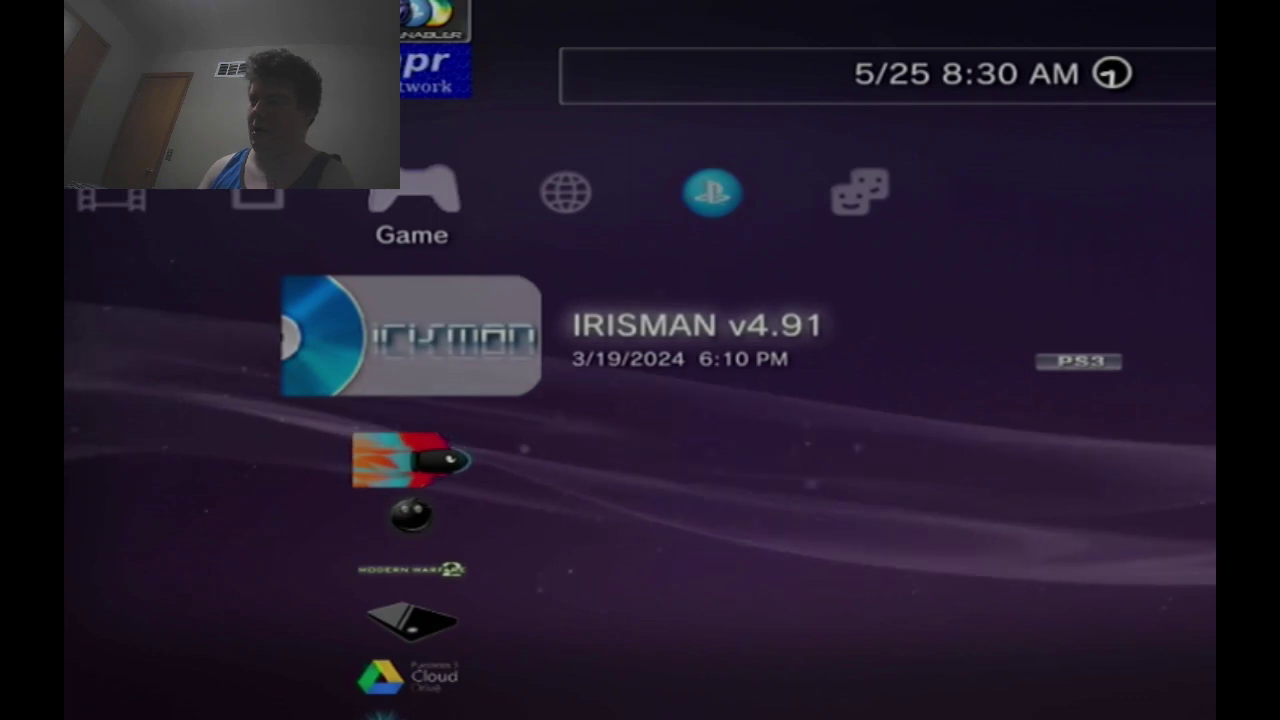
Step: Browse the Game list through GT Academy 2013 and the Change IDPS All Region tool to Call of Duty Ghosts
{"action": "key", "text": "Up"}
{"action": "key", "text": "Up"}
{"action": "key", "text": "Up"}
{"action": "key", "text": "Up"}
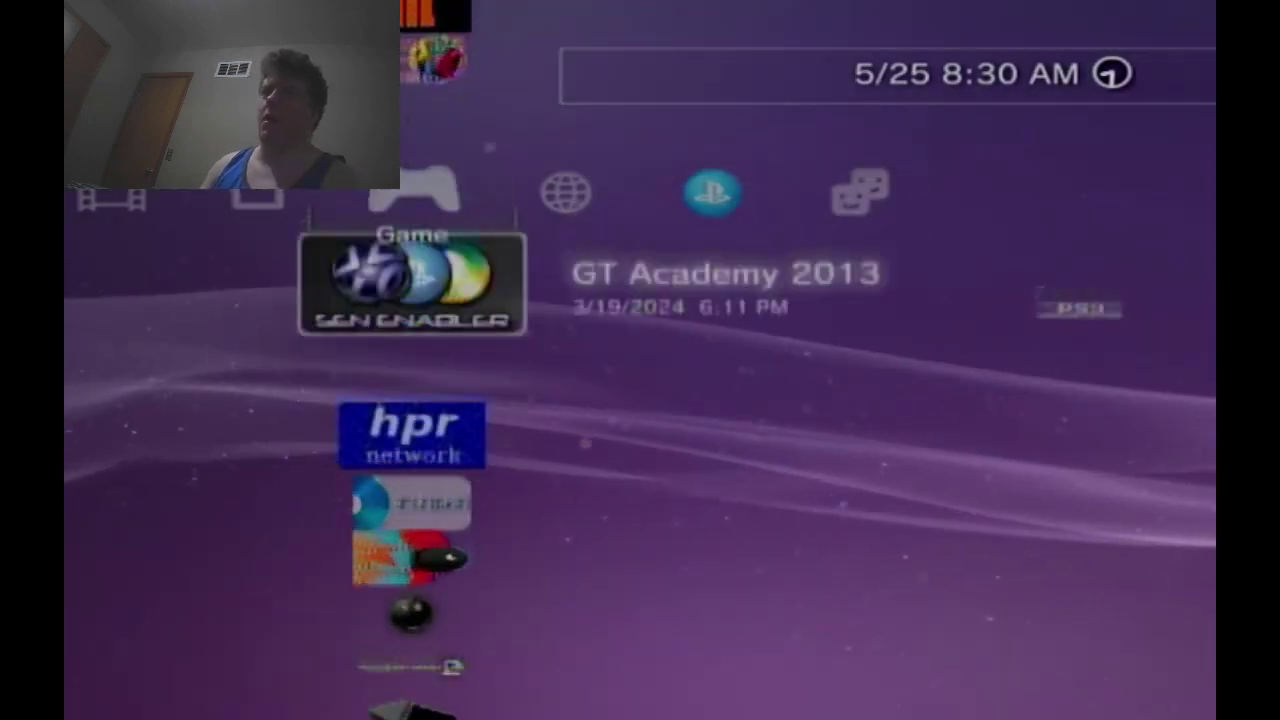
{"action": "key", "text": "Down"}
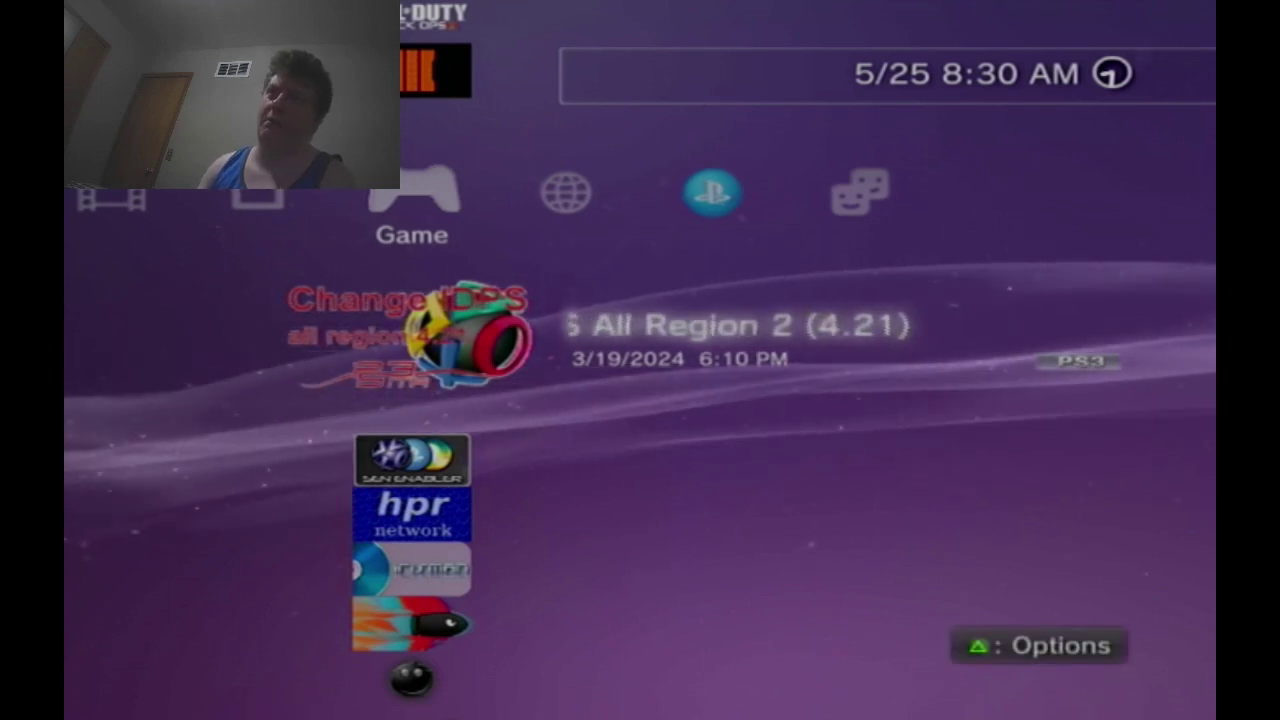
{"action": "key", "text": "Up"}
{"action": "key", "text": "Up"}
{"action": "key", "text": "Up"}
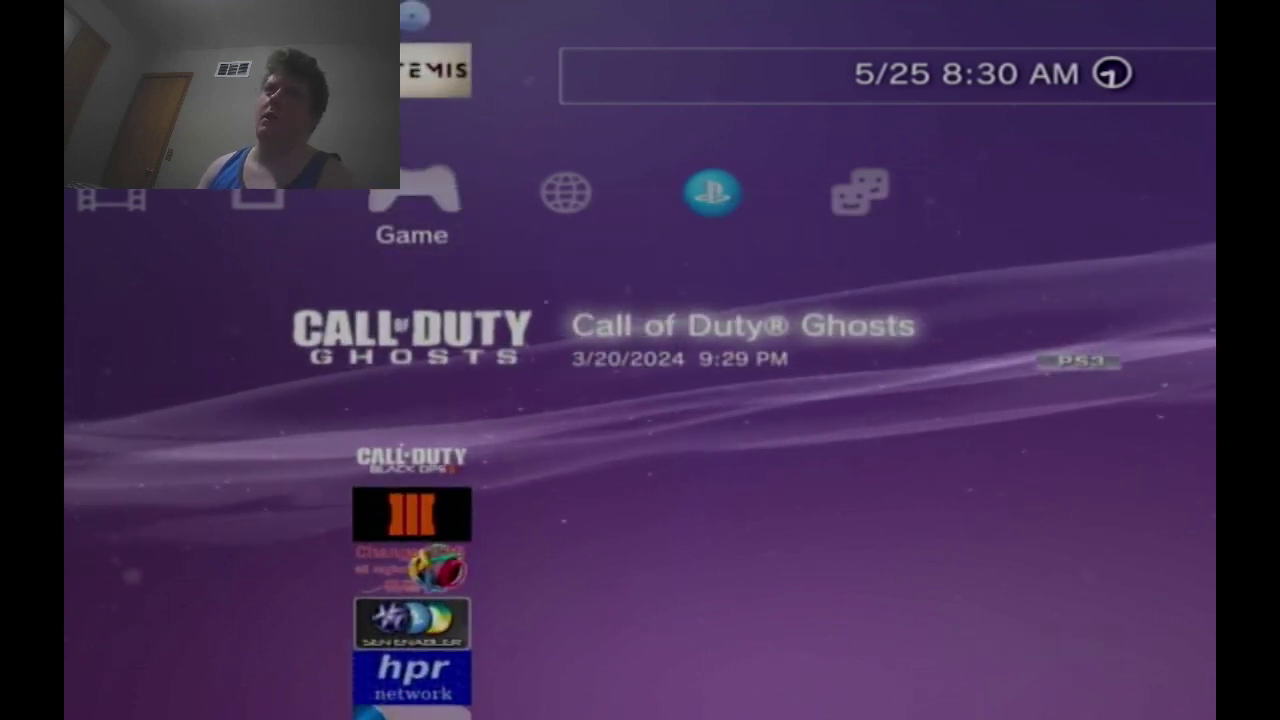
Step: Find and select Artemis PS3 in the Game list
{"action": "key", "text": "Up"}
{"action": "key", "text": "Up"}
{"action": "key", "text": "Up"}
{"action": "key", "text": "Down"}
{"action": "key", "text": "Down"}
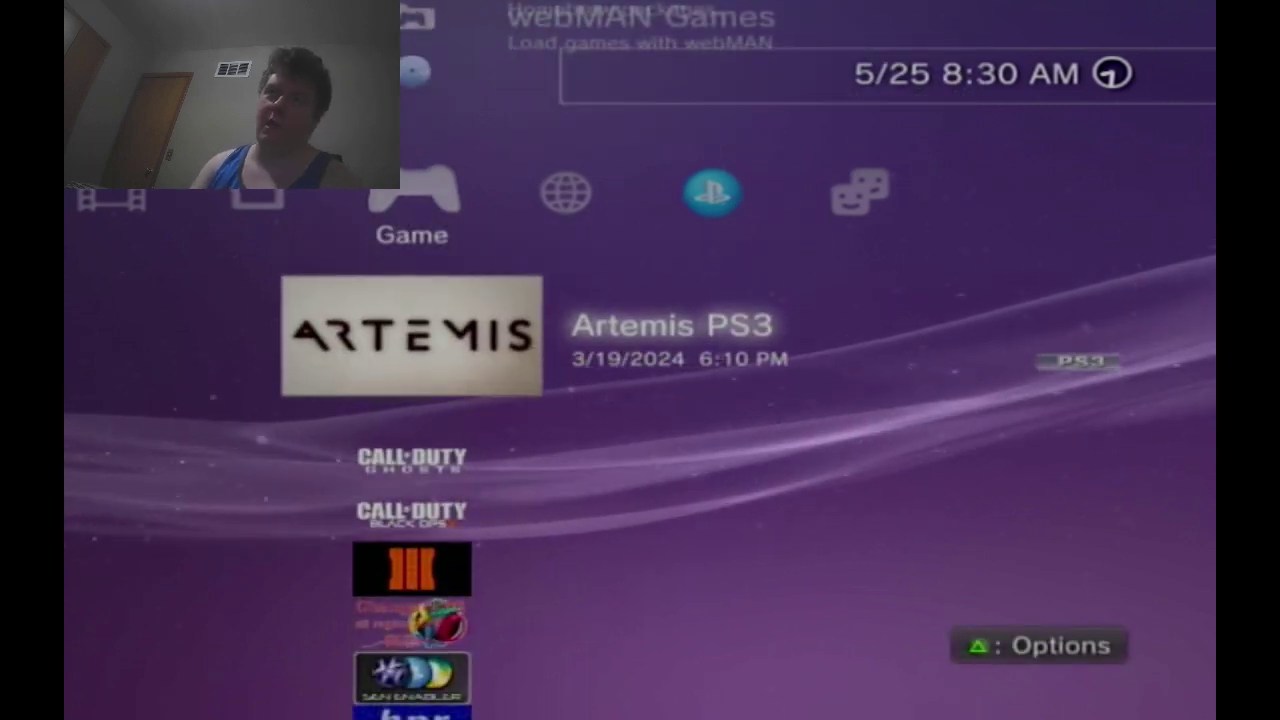
{"action": "key", "text": "Return"}
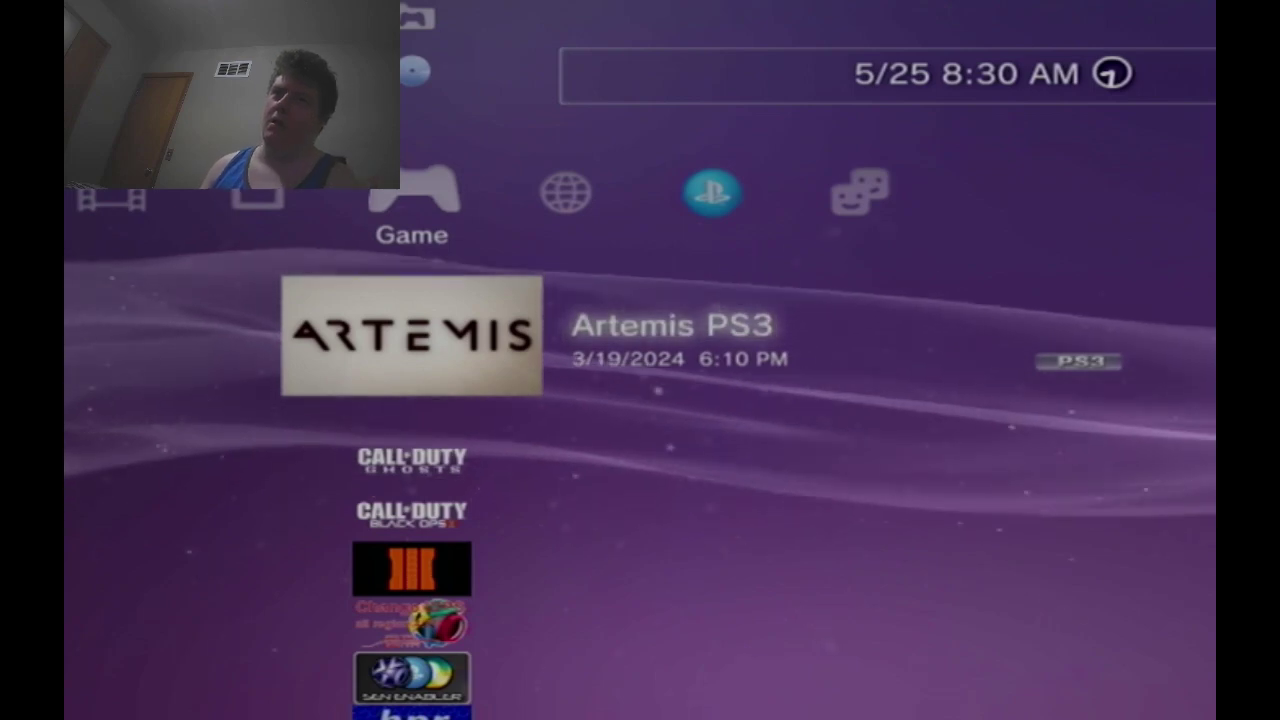
Step: Look over the Call of Duty titles in the Game list and go to the Grand Theft Auto V disc entry
{"action": "key", "text": "Down"}
{"action": "key", "text": "Down"}
{"action": "key", "text": "Down"}
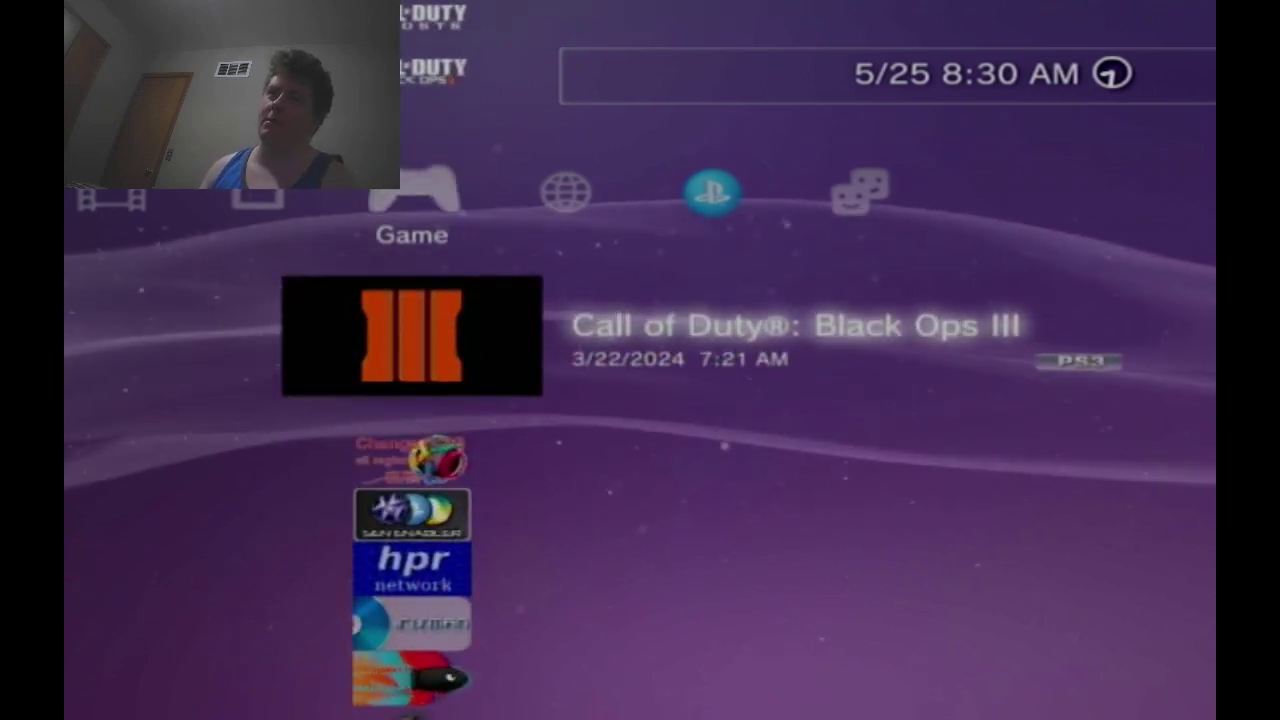
{"action": "key", "text": "Up"}
{"action": "key", "text": "Up"}
{"action": "key", "text": "Up"}
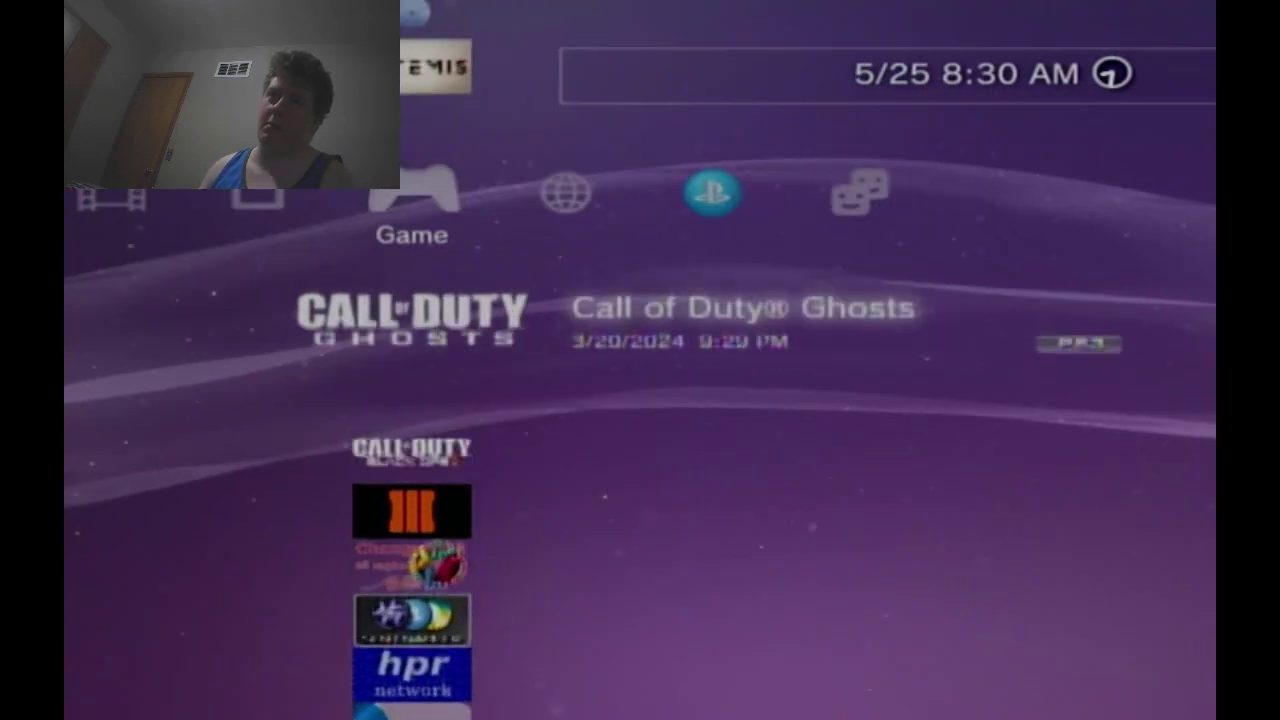
{"action": "key", "text": "Up"}
{"action": "key", "text": "Up"}
{"action": "key", "text": "Up"}
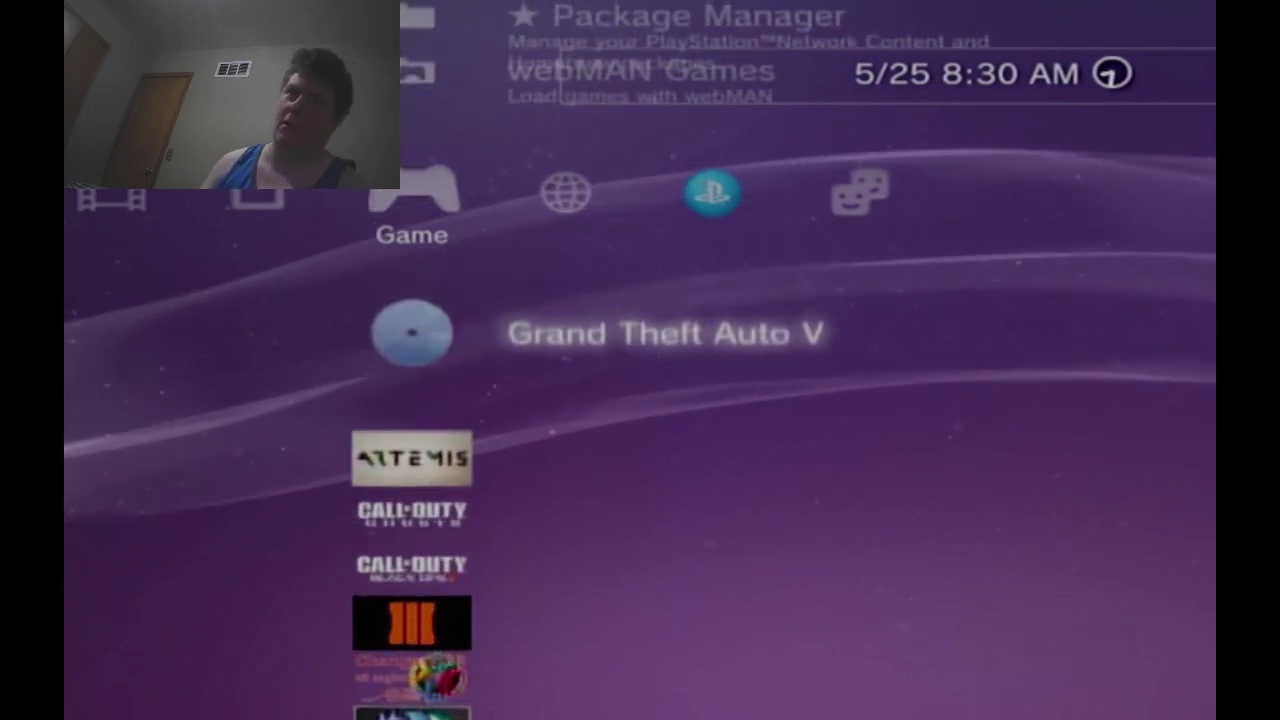
Step: Browse the Game list past GT Academy 2013, and select PKGi PS3 in the Network category
{"action": "key", "text": "Down"}
{"action": "key", "text": "Down"}
{"action": "key", "text": "Down"}
{"action": "key", "text": "Down"}
{"action": "key", "text": "Down"}
{"action": "key", "text": "Down"}
{"action": "key", "text": "Down"}
{"action": "key", "text": "Down"}
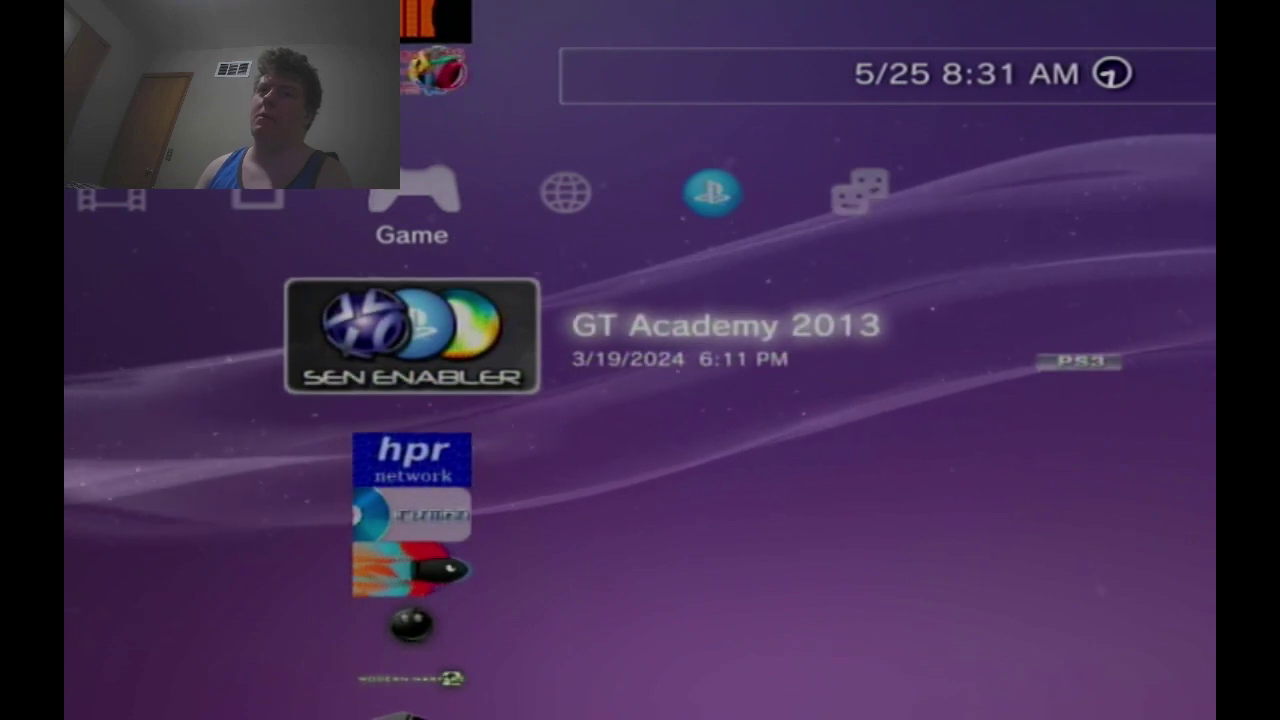
{"action": "key", "text": "Down"}
{"action": "key", "text": "Down"}
{"action": "key", "text": "Down"}
{"action": "key", "text": "Down"}
{"action": "key", "text": "Down"}
{"action": "key", "text": "Down"}
{"action": "key", "text": "Down"}
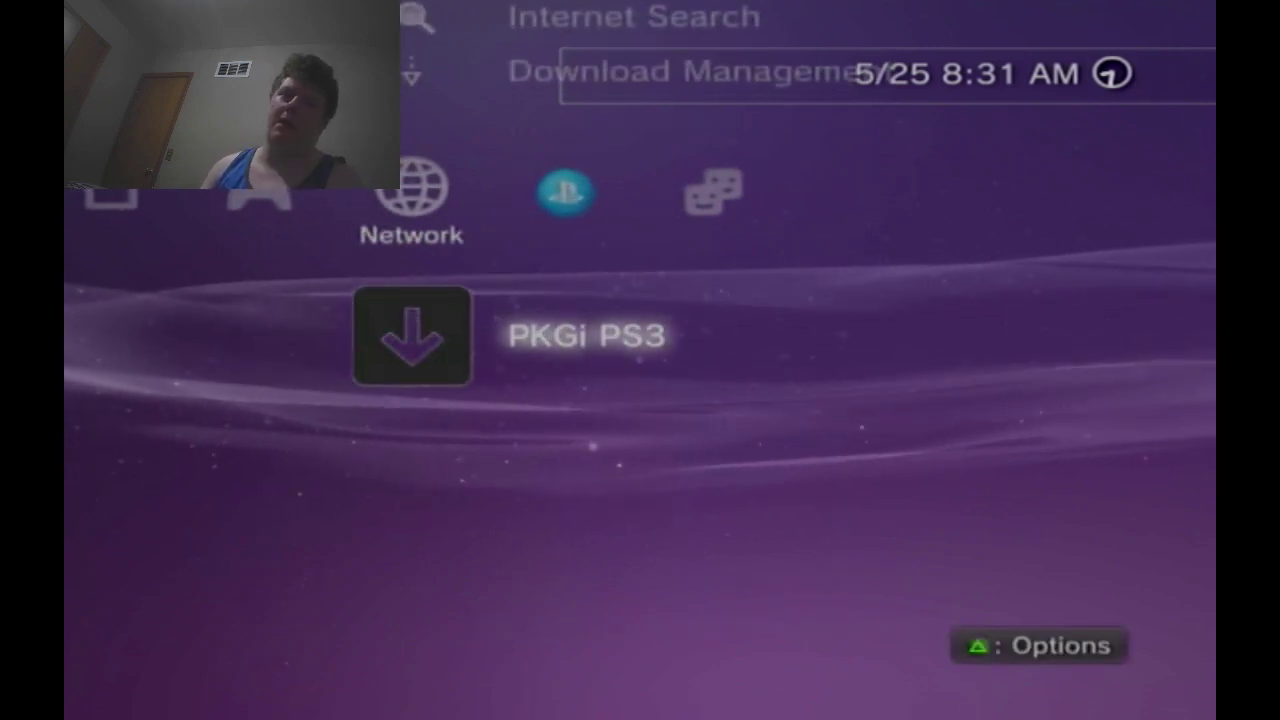
{"action": "key", "text": "Return"}
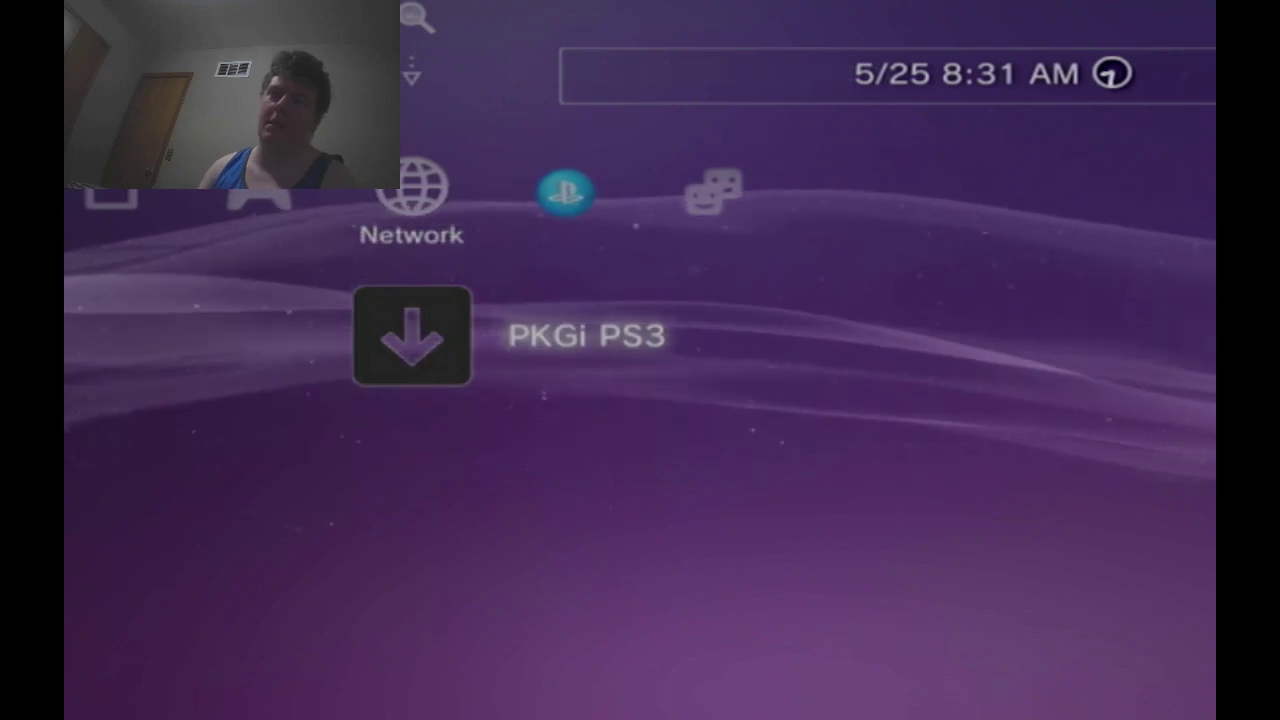
Step: View the download list in Download Management under Network and return to the Network entries, stopping on Internet Search
{"action": "key", "text": "Right"}
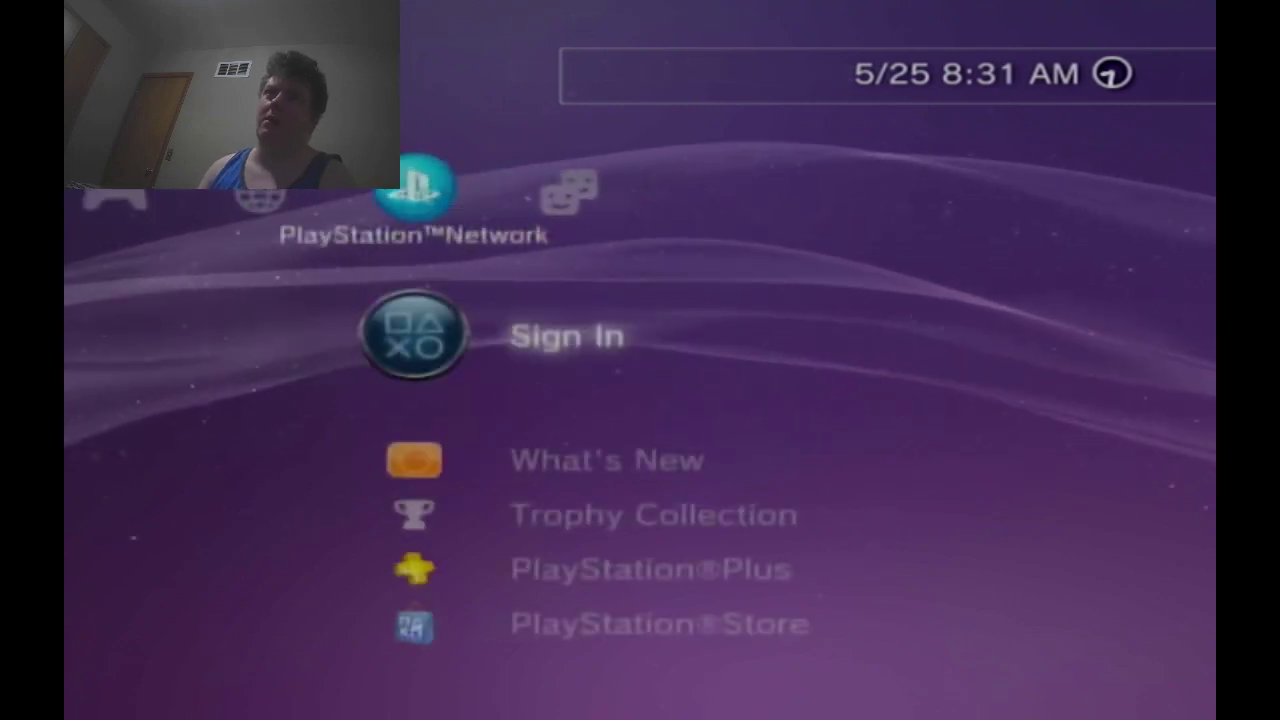
{"action": "key", "text": "Left"}
{"action": "key", "text": "Up"}
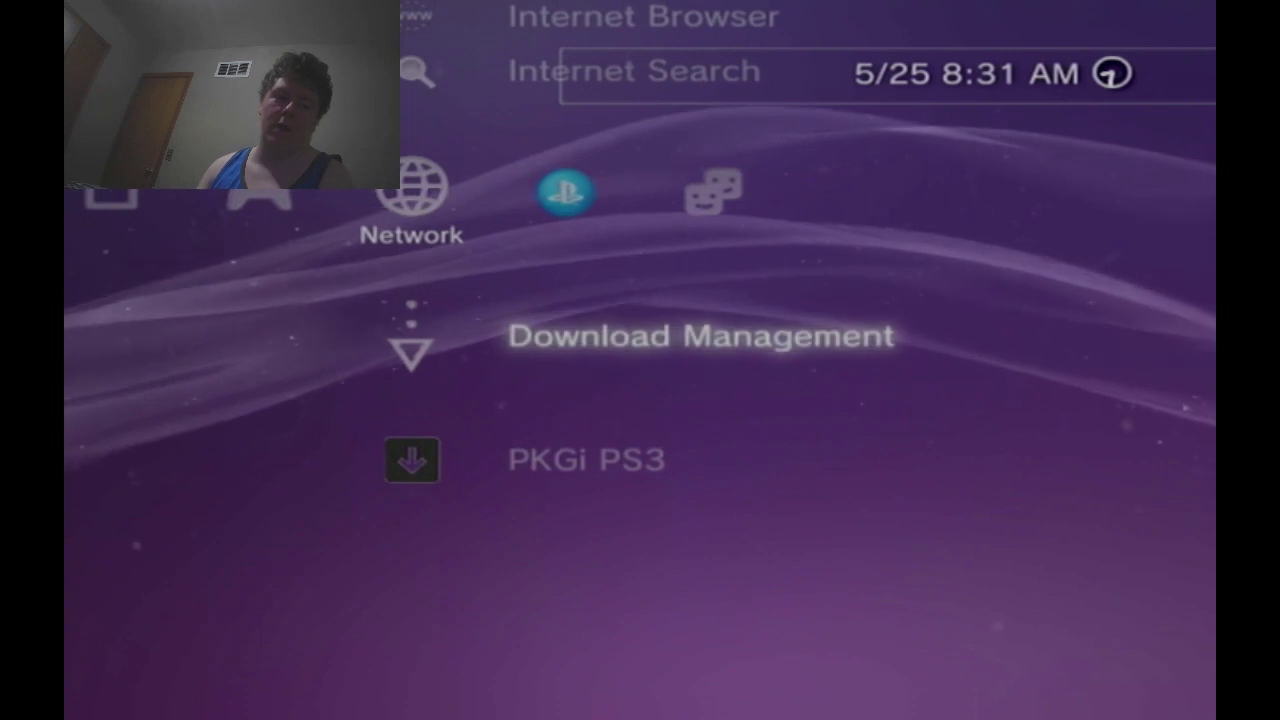
{"action": "key", "text": "Down"}
{"action": "key", "text": "Up"}
{"action": "key", "text": "Return"}
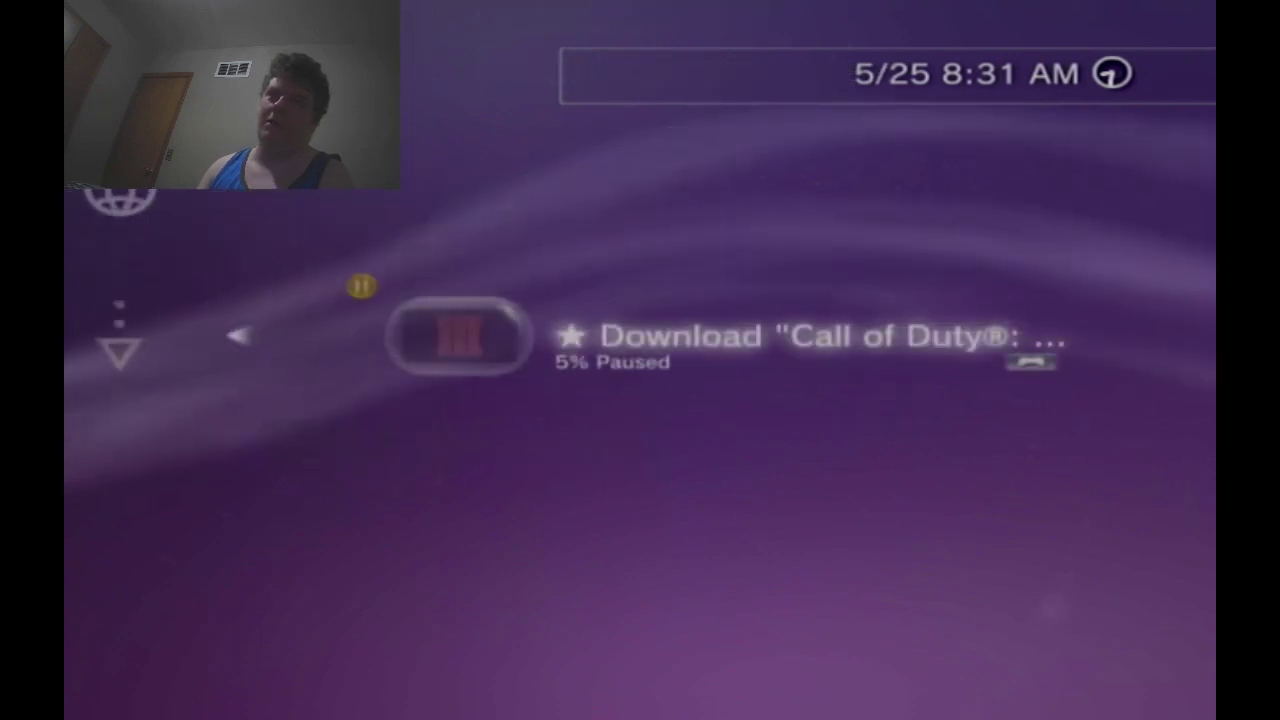
{"action": "key", "text": "Escape"}
{"action": "key", "text": "Down"}
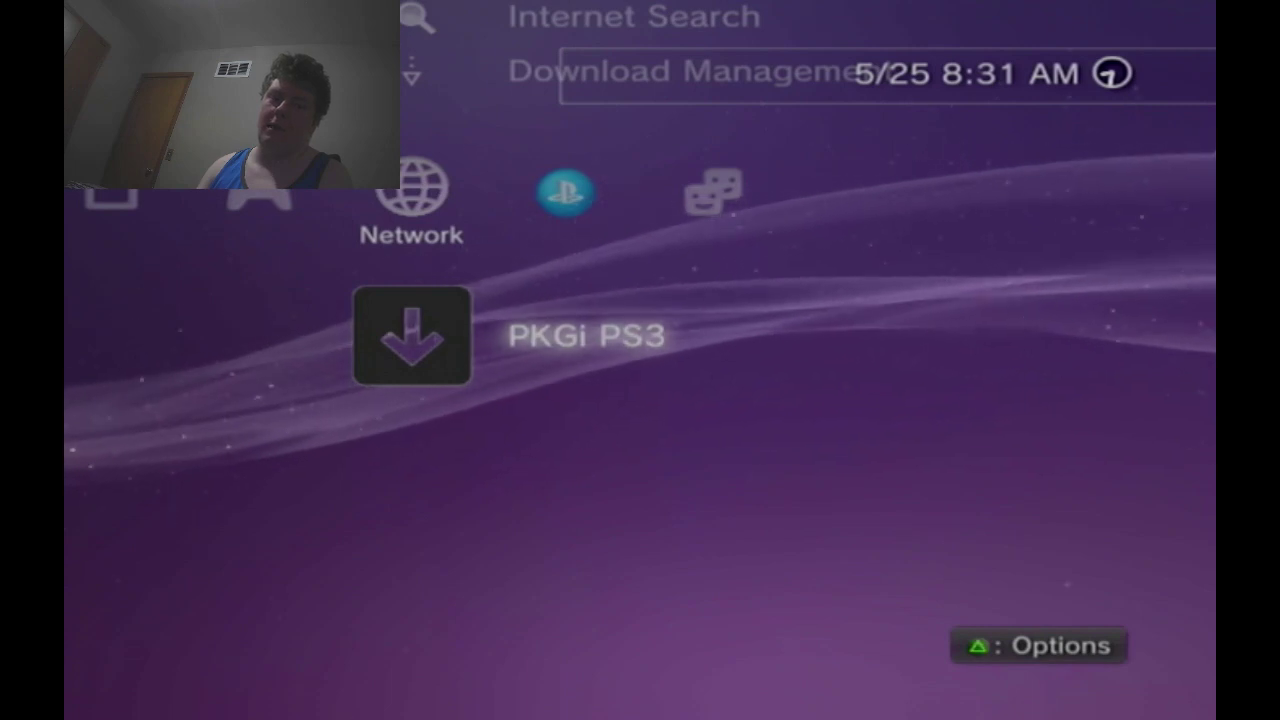
{"action": "key", "text": "Up"}
{"action": "key", "text": "Up"}
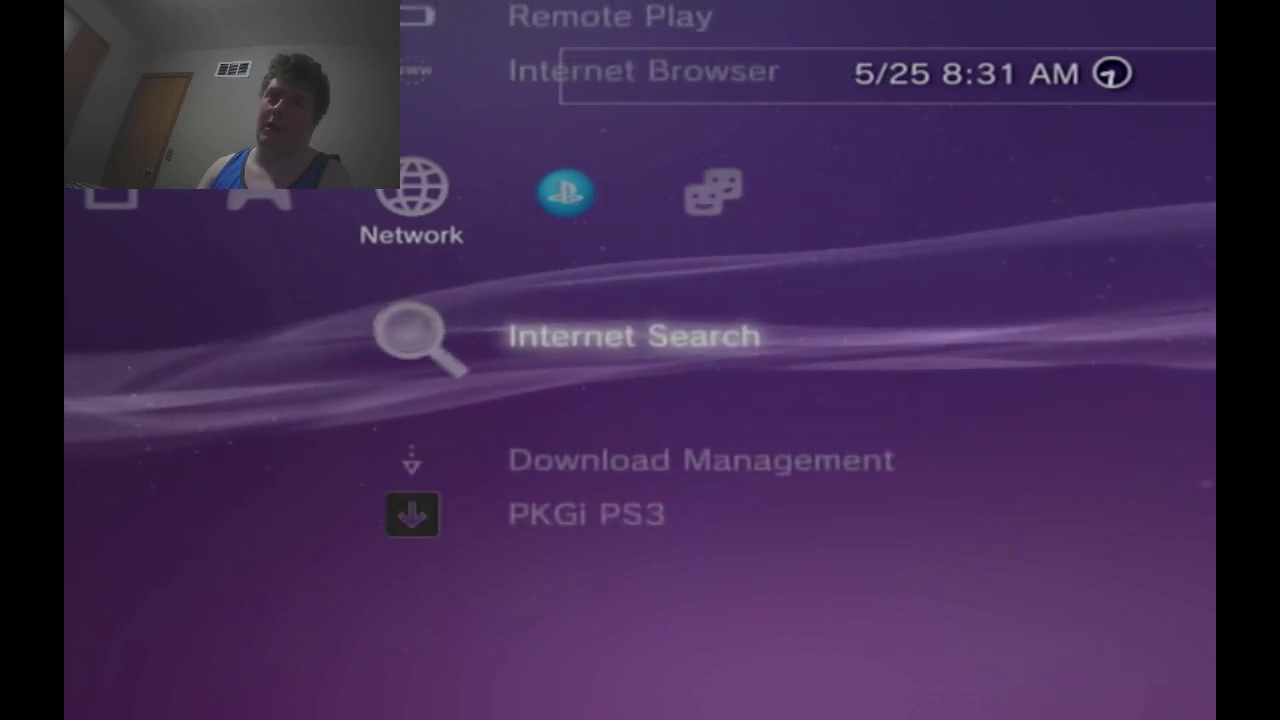
Step: Open the Custom Firmware Tools folder in the Network category
{"action": "key", "text": "Up"}
{"action": "key", "text": "Up"}
{"action": "key", "text": "Up"}
{"action": "key", "text": "Up"}
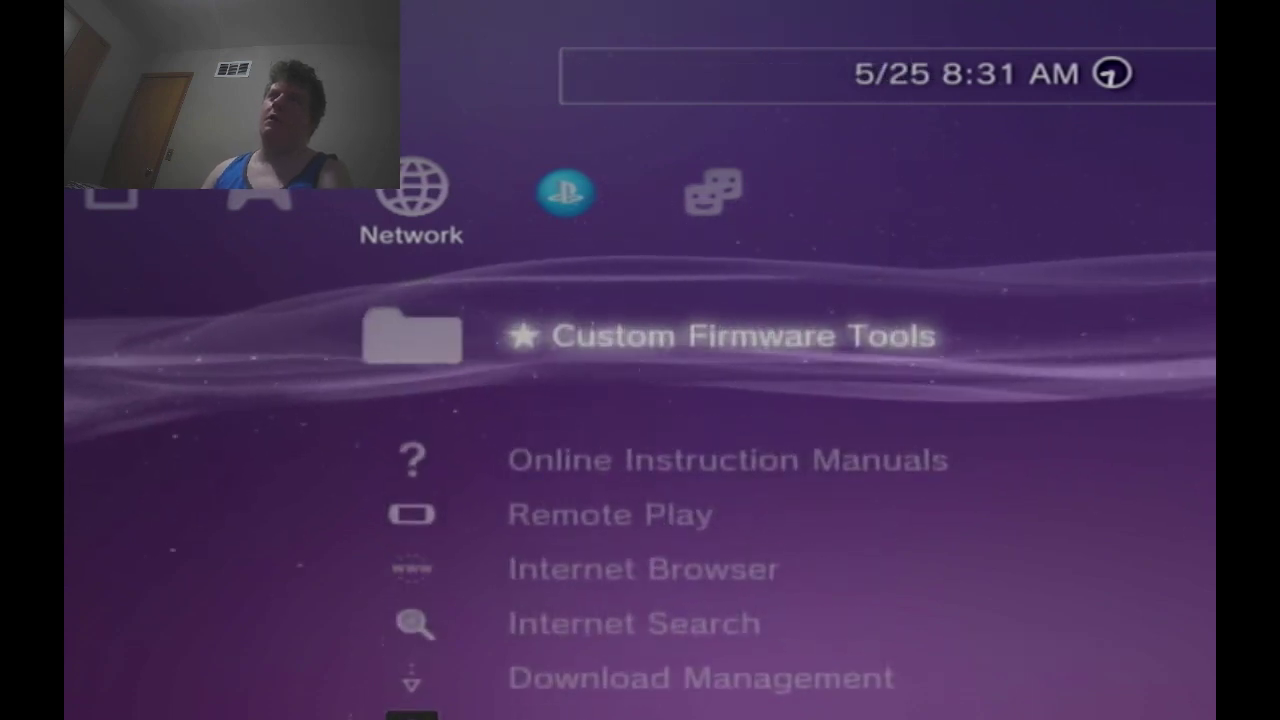
{"action": "key", "text": "Return"}
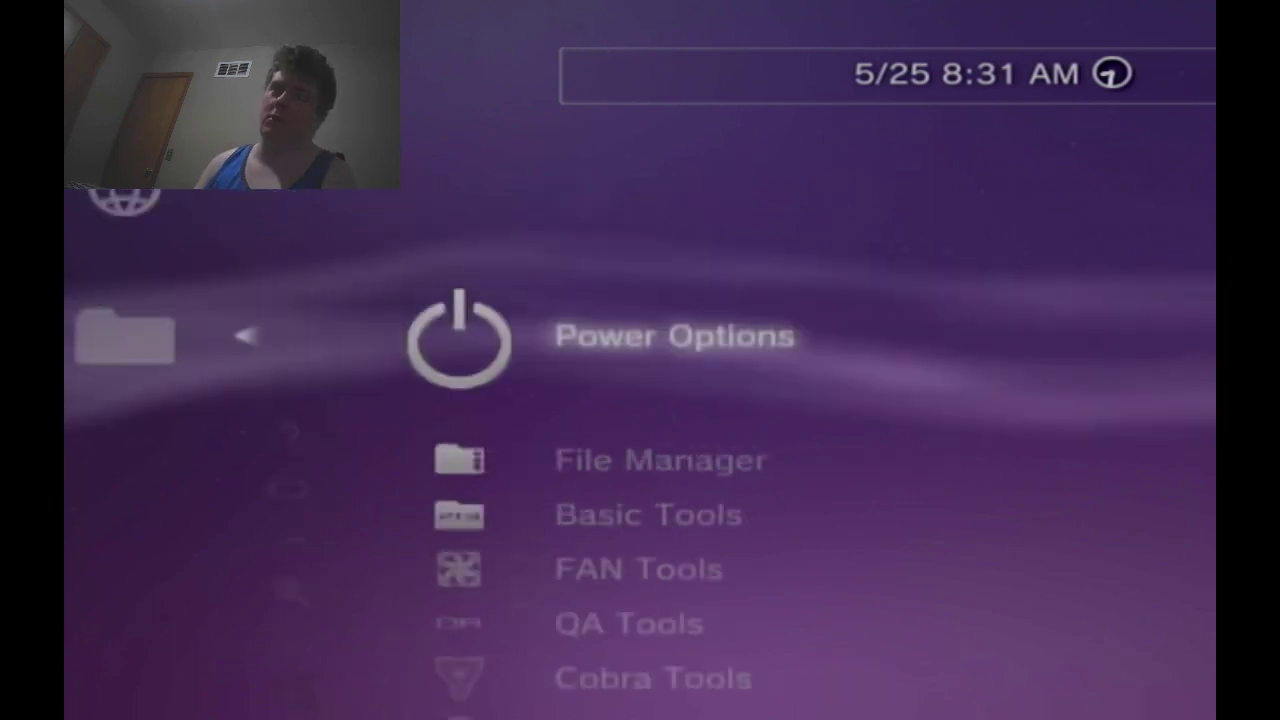
Step: Look through the tool categories in Custom Firmware Tools, from Power Options down to Dump Tools and back to PSN Tools
{"action": "key", "text": "Down"}
{"action": "key", "text": "Down"}
{"action": "key", "text": "Down"}
{"action": "key", "text": "Down"}
{"action": "key", "text": "Down"}
{"action": "key", "text": "Down"}
{"action": "key", "text": "Down"}
{"action": "key", "text": "Down"}
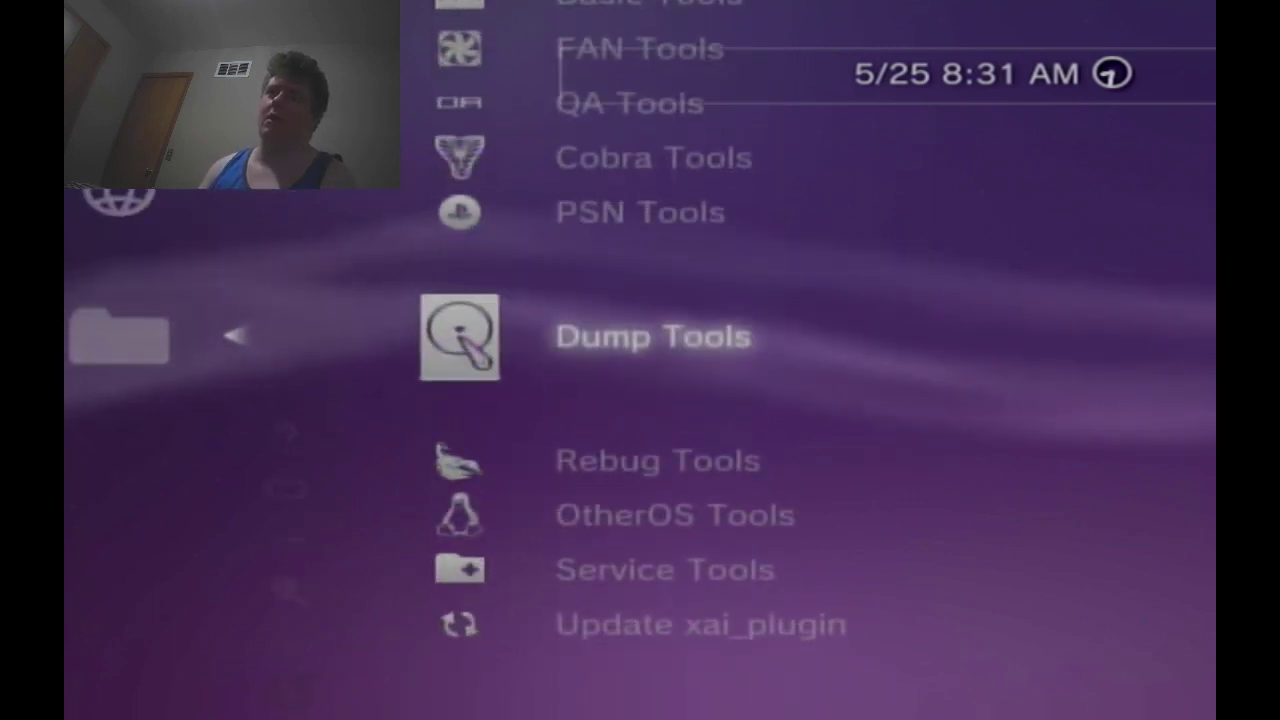
{"action": "key", "text": "Up"}
{"action": "key", "text": "Up"}
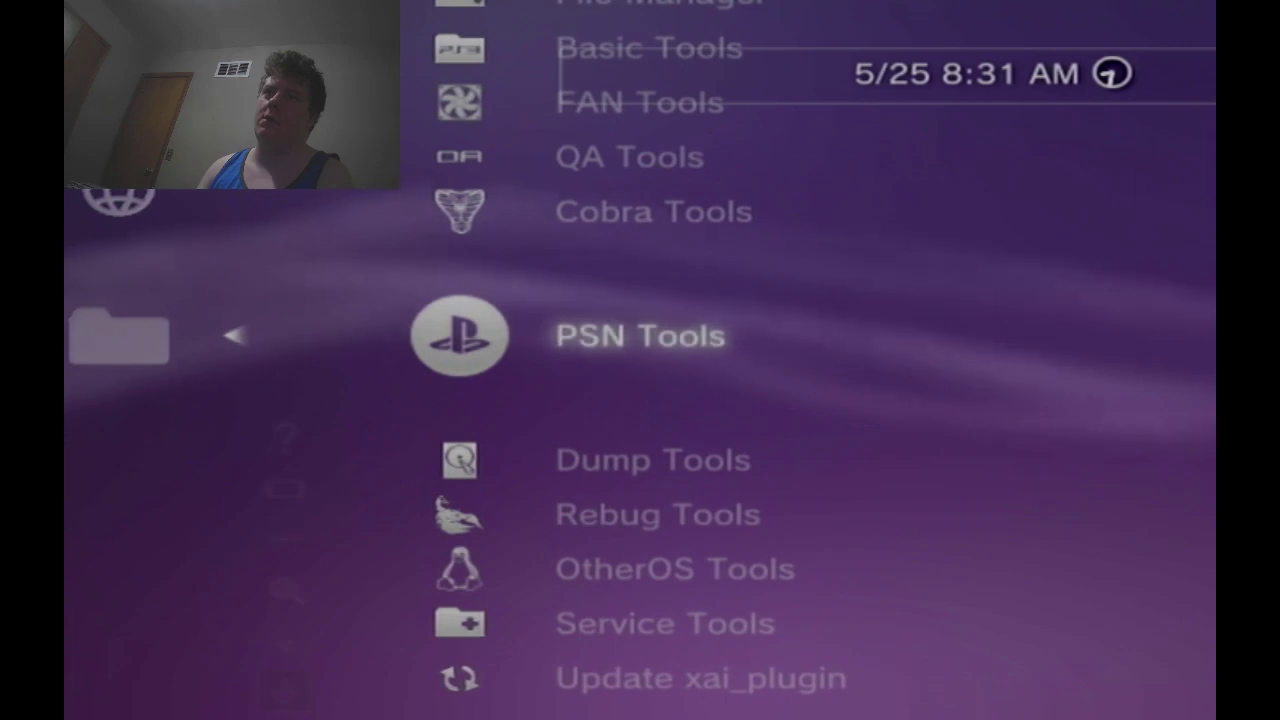
Step: Open Cobra Tools and look over its options for syscalls, PSN protection, FTP and TrophyUnlocker
{"action": "key", "text": "Up"}
{"action": "key", "text": "Return"}
{"action": "key", "text": "Down"}
{"action": "key", "text": "Down"}
{"action": "key", "text": "Down"}
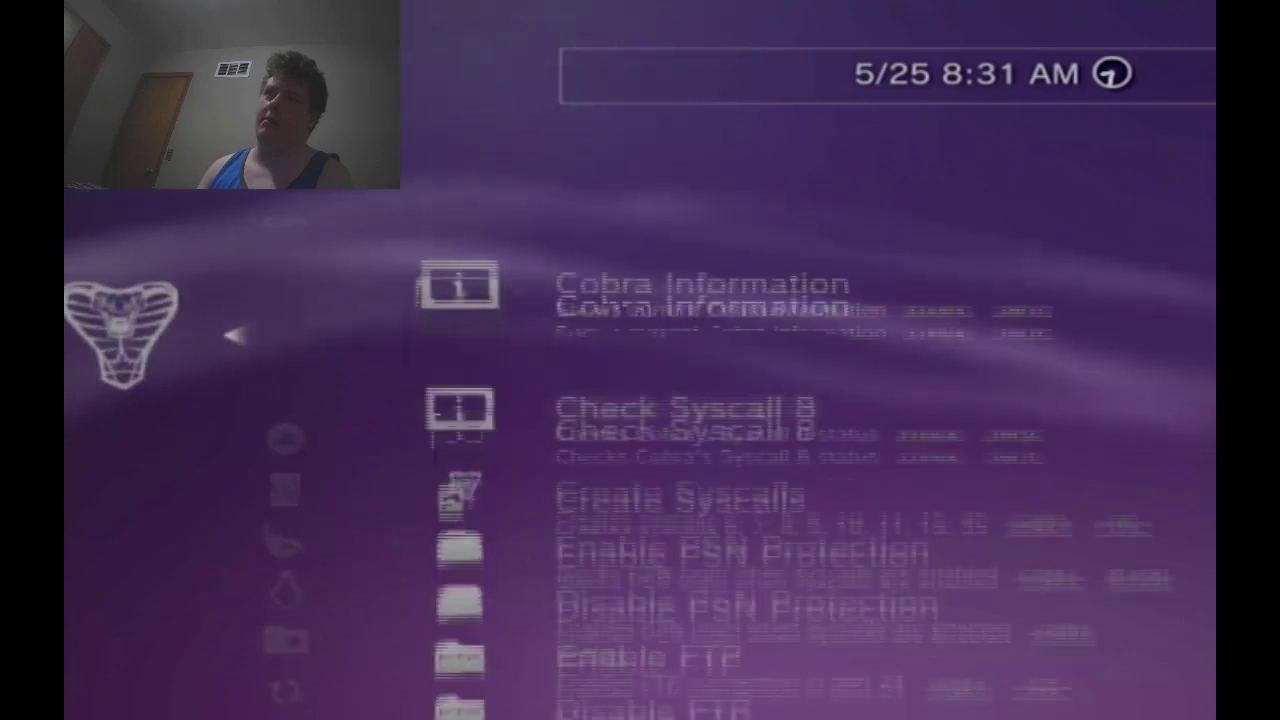
{"action": "key", "text": "Down"}
{"action": "key", "text": "Up"}
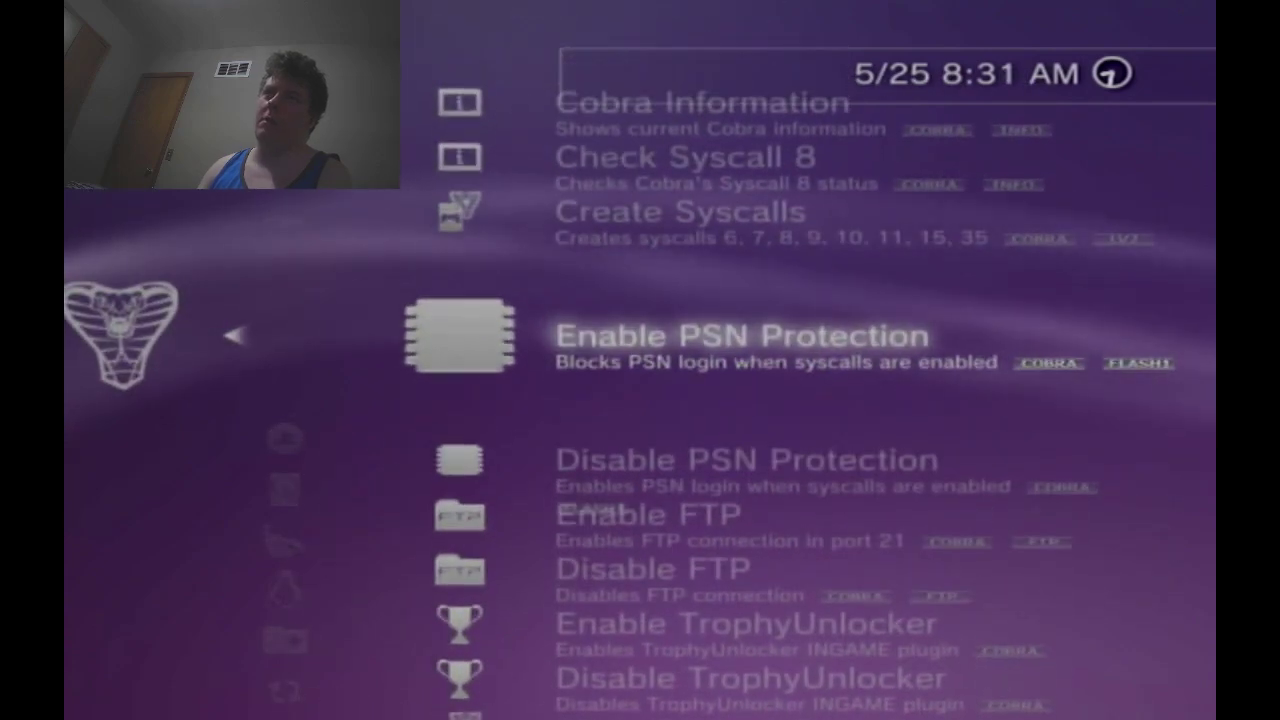
{"action": "key", "text": "Down"}
{"action": "key", "text": "Down"}
{"action": "key", "text": "Down"}
{"action": "key", "text": "Down"}
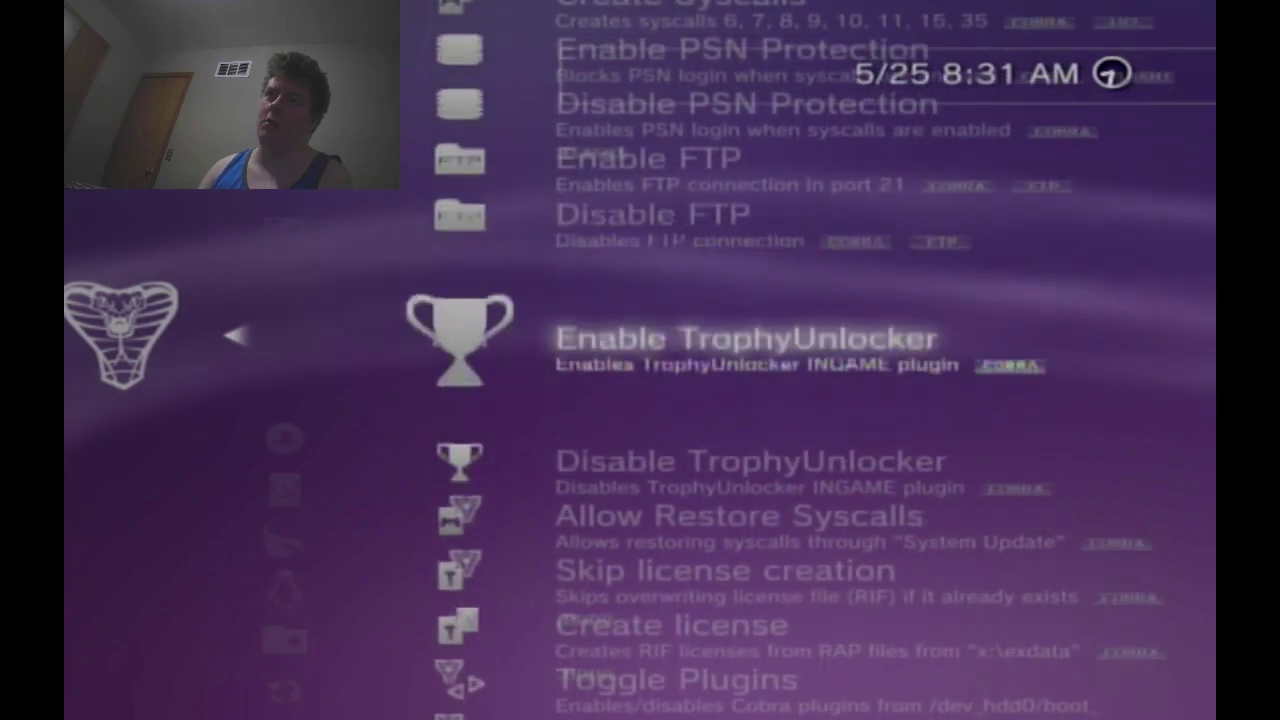
Step: View the Disable Syscalls option in PSN Tools and return to Custom Firmware Tools in the Network category
{"action": "key", "text": "Escape"}
{"action": "key", "text": "Down"}
{"action": "key", "text": "Return"}
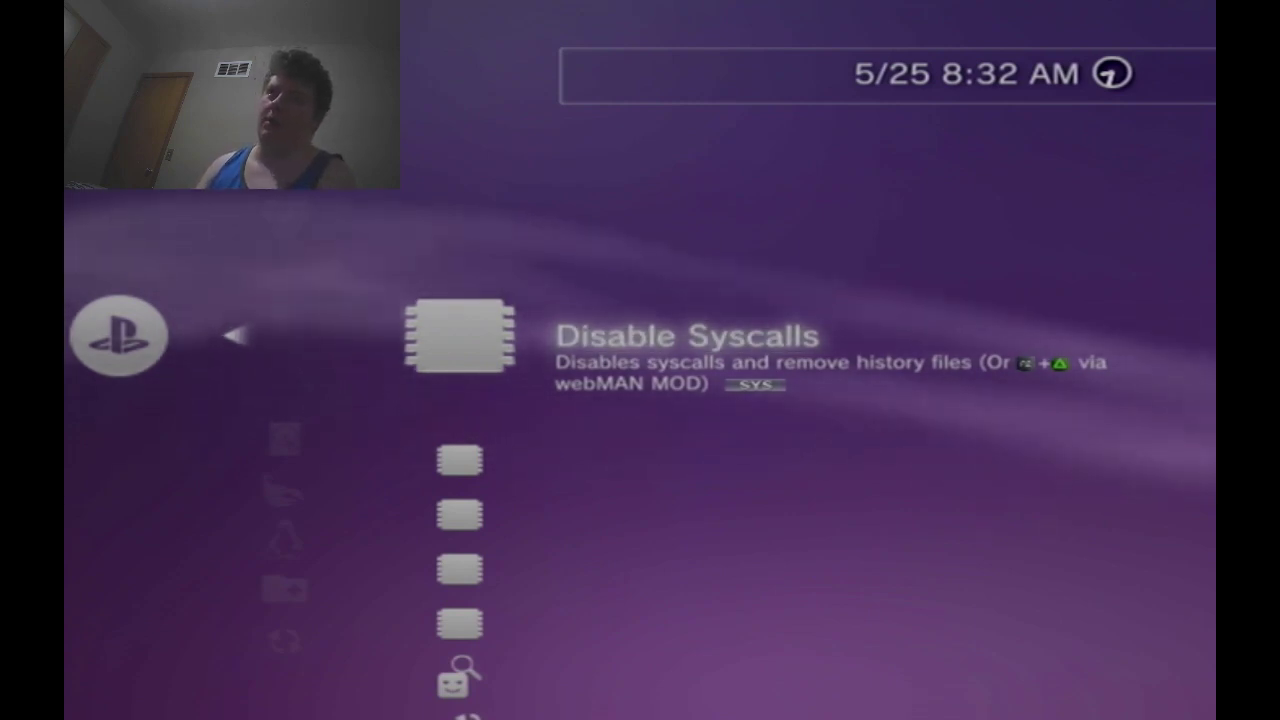
{"action": "key", "text": "Escape"}
{"action": "key", "text": "Escape"}
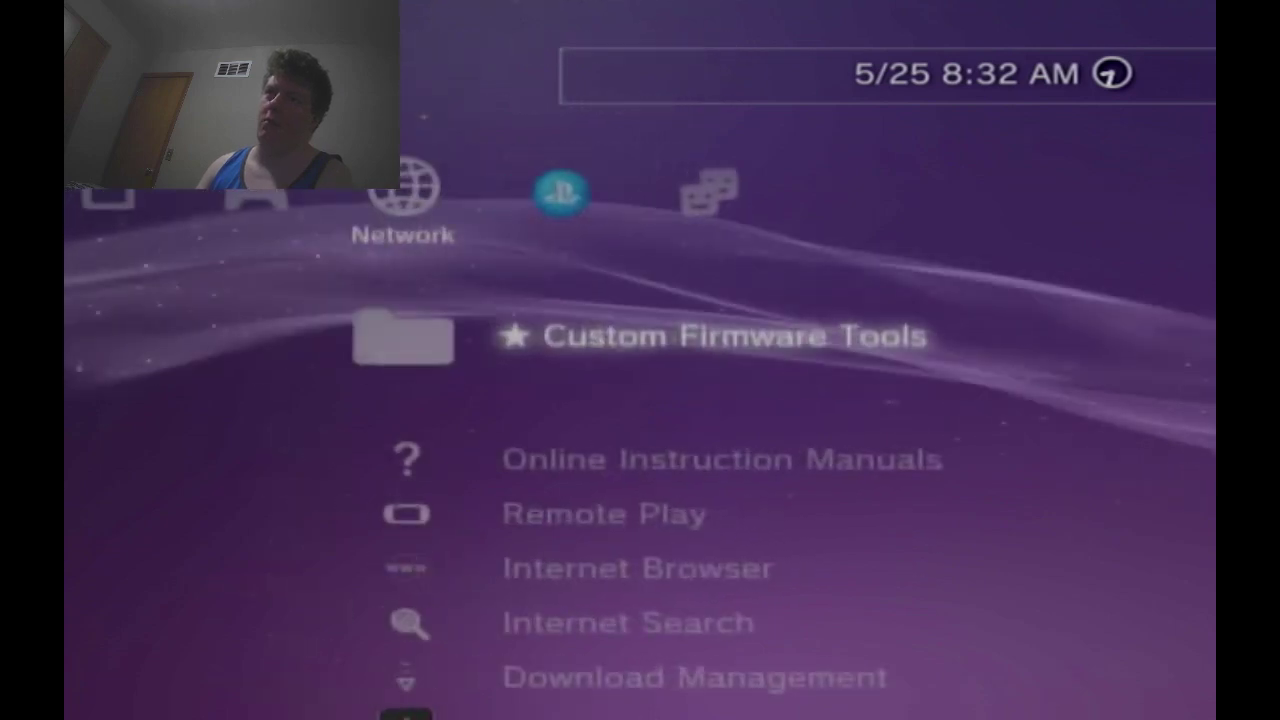
Step: Browse the homebrew apps in the Game category from PS_Unban v0.2 down past PSN Patch 2017.02/B
{"action": "key", "text": "Left"}
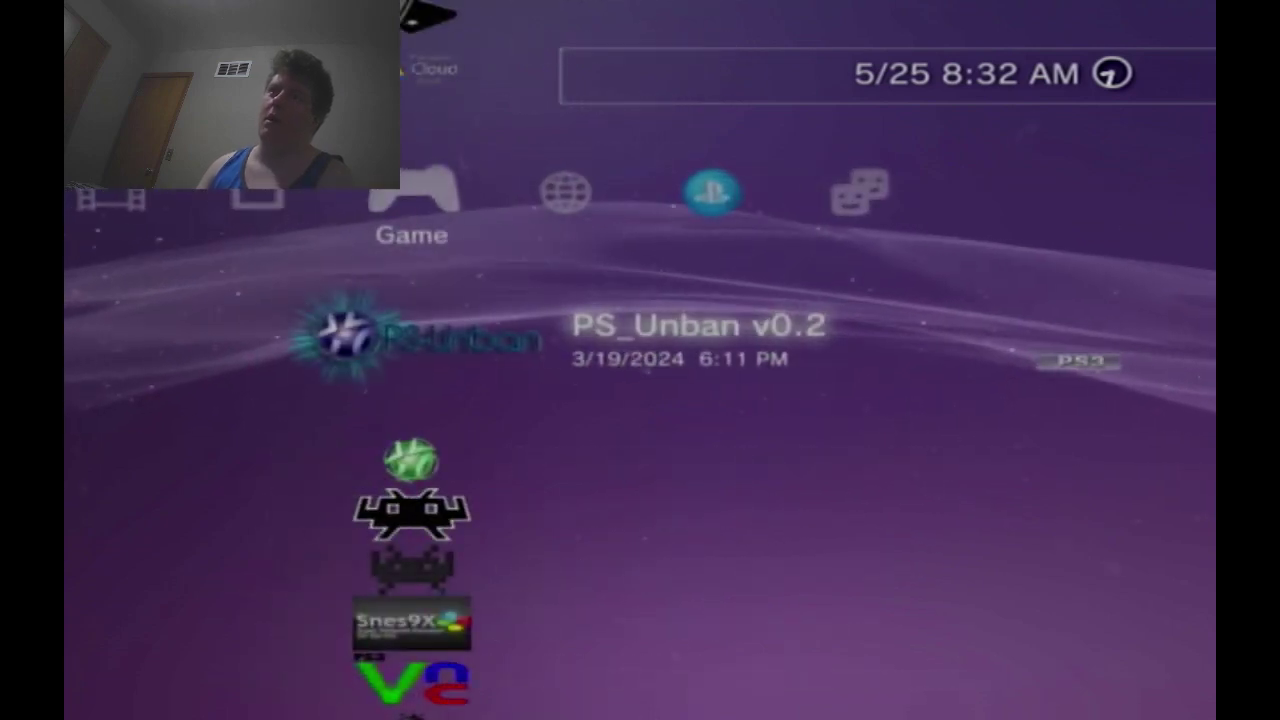
{"action": "key", "text": "Down"}
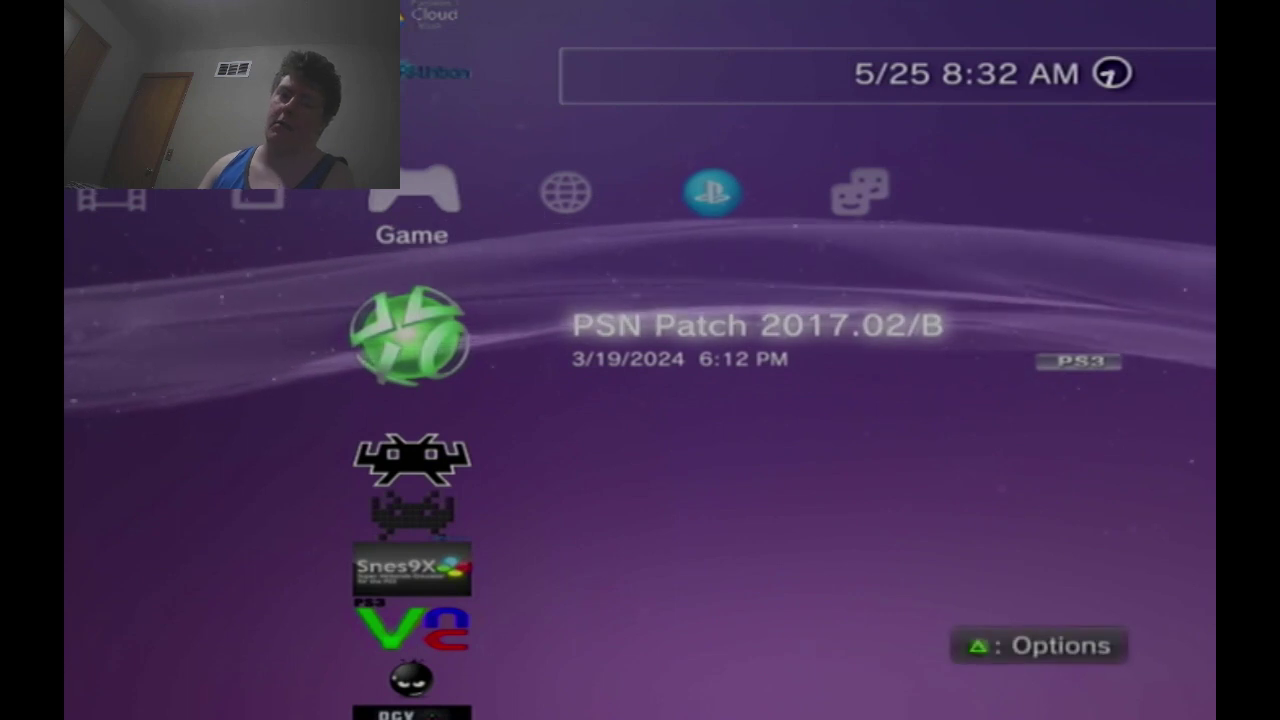
{"action": "key", "text": "Down"}
{"action": "key", "text": "Down"}
{"action": "key", "text": "Down"}
{"action": "key", "text": "Down"}
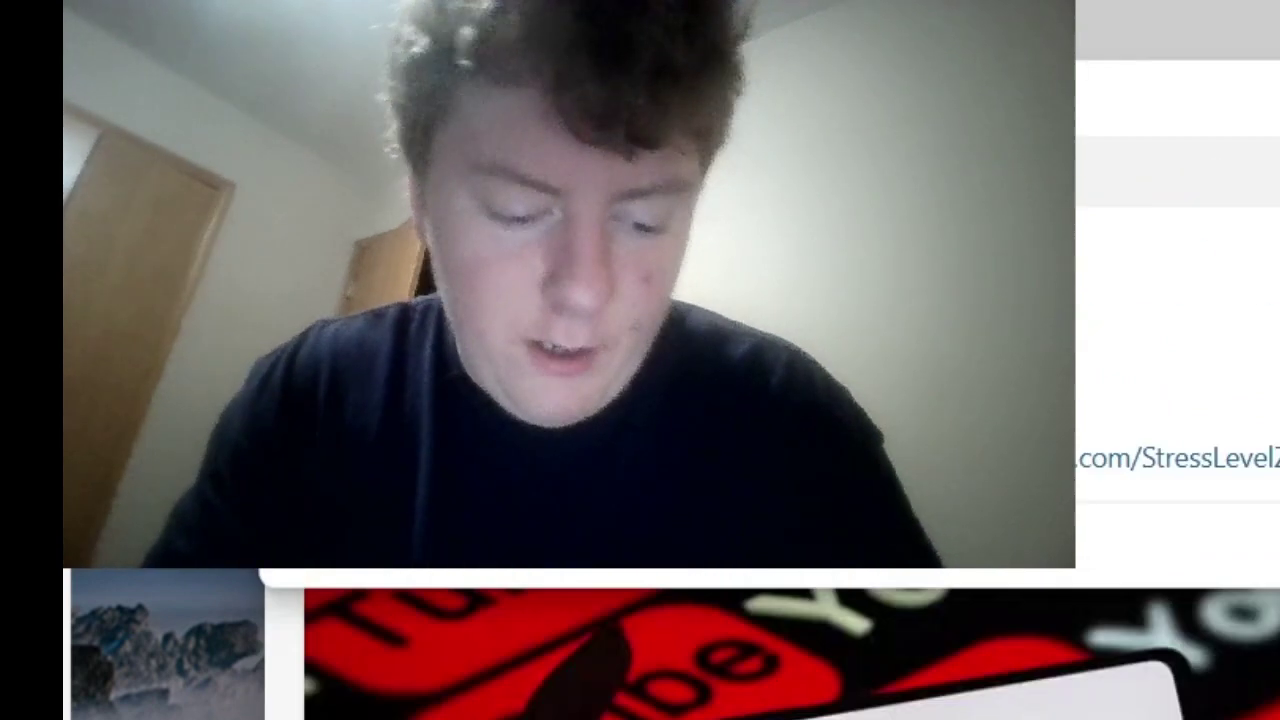
Step: In Microsoft Edge on the PC, search the web for "gtav ps3 mod menu blus" and browse the video results
{"action": "type", "text": "gta"}
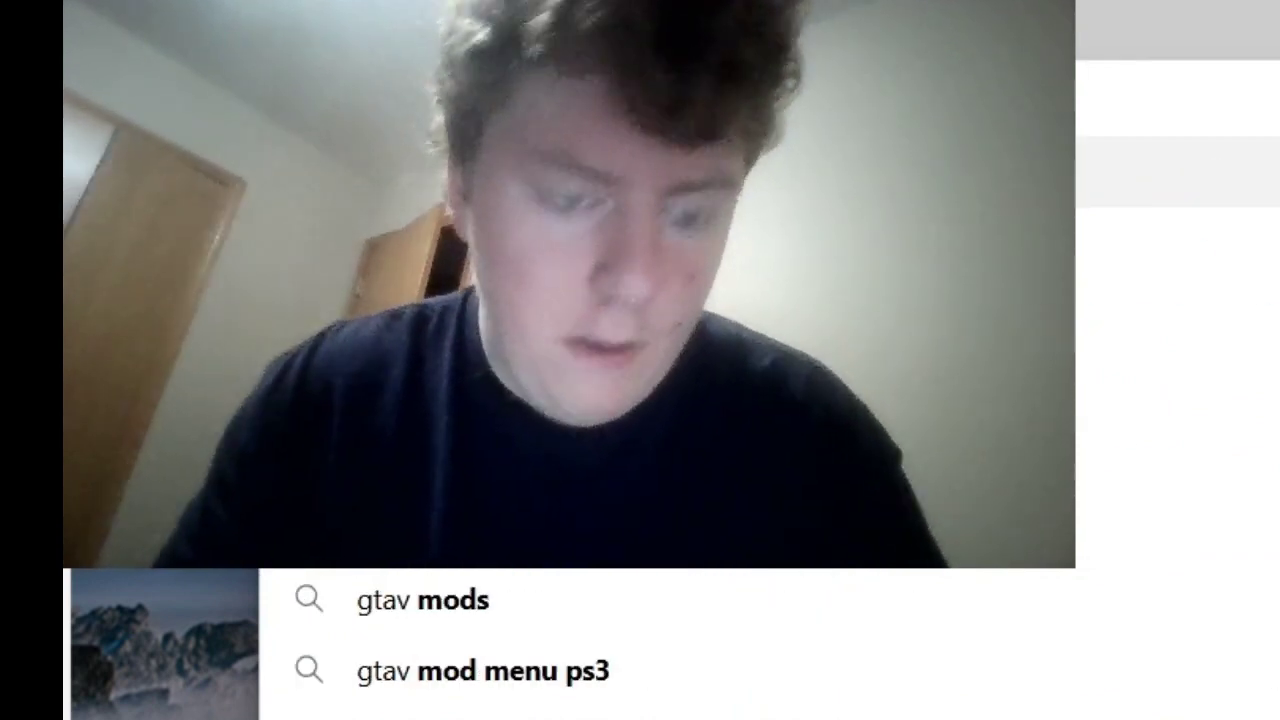
{"action": "type", "text": " ps3"}
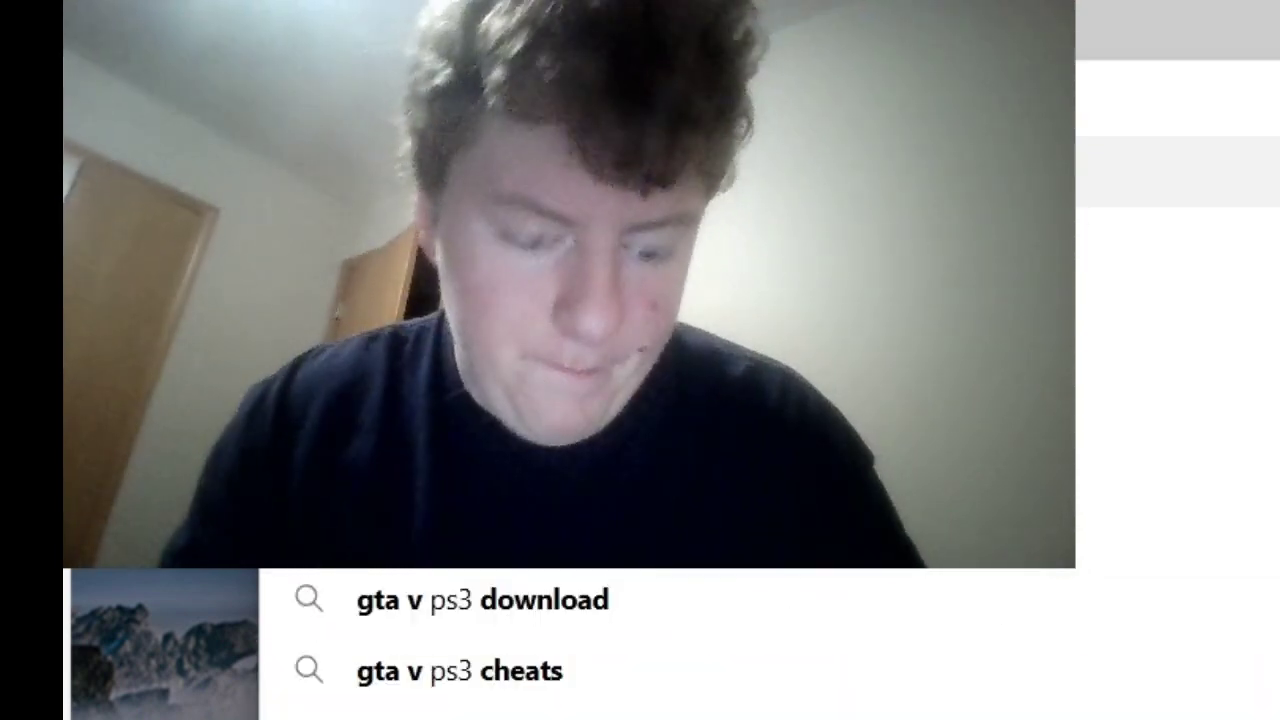
{"action": "type", "text": " mod menu"}
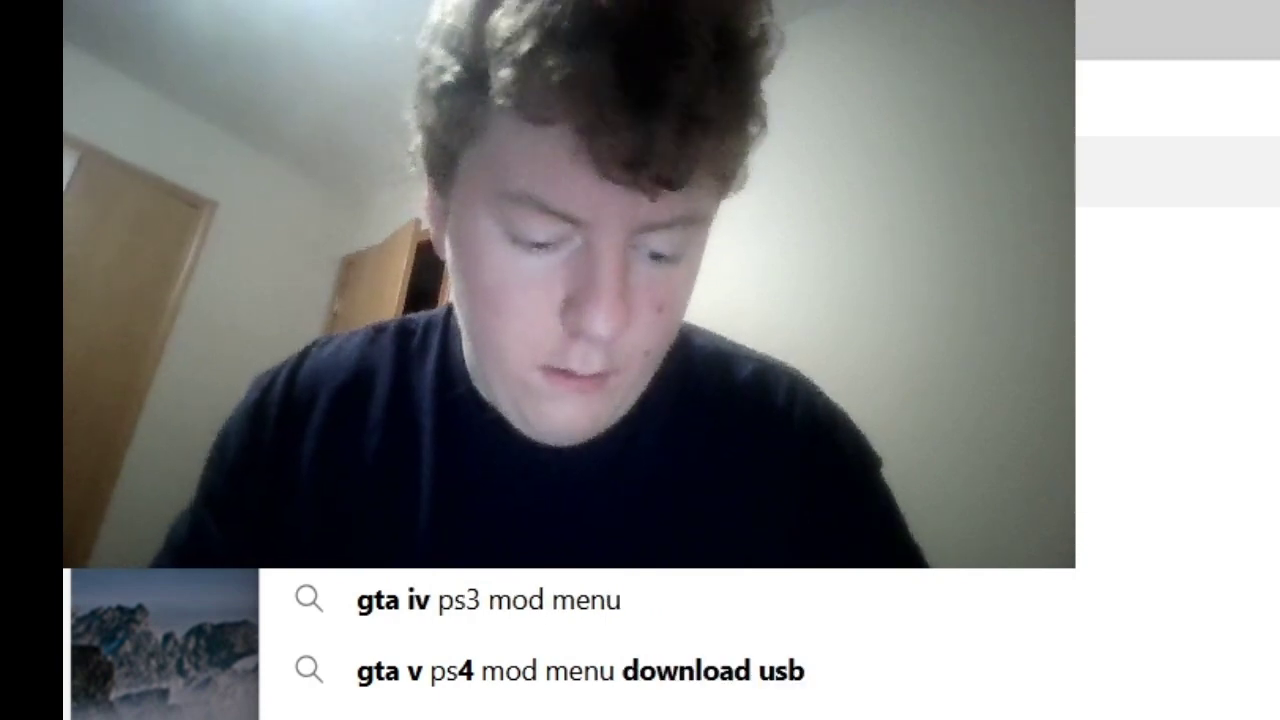
{"action": "type", "text": " blus"}
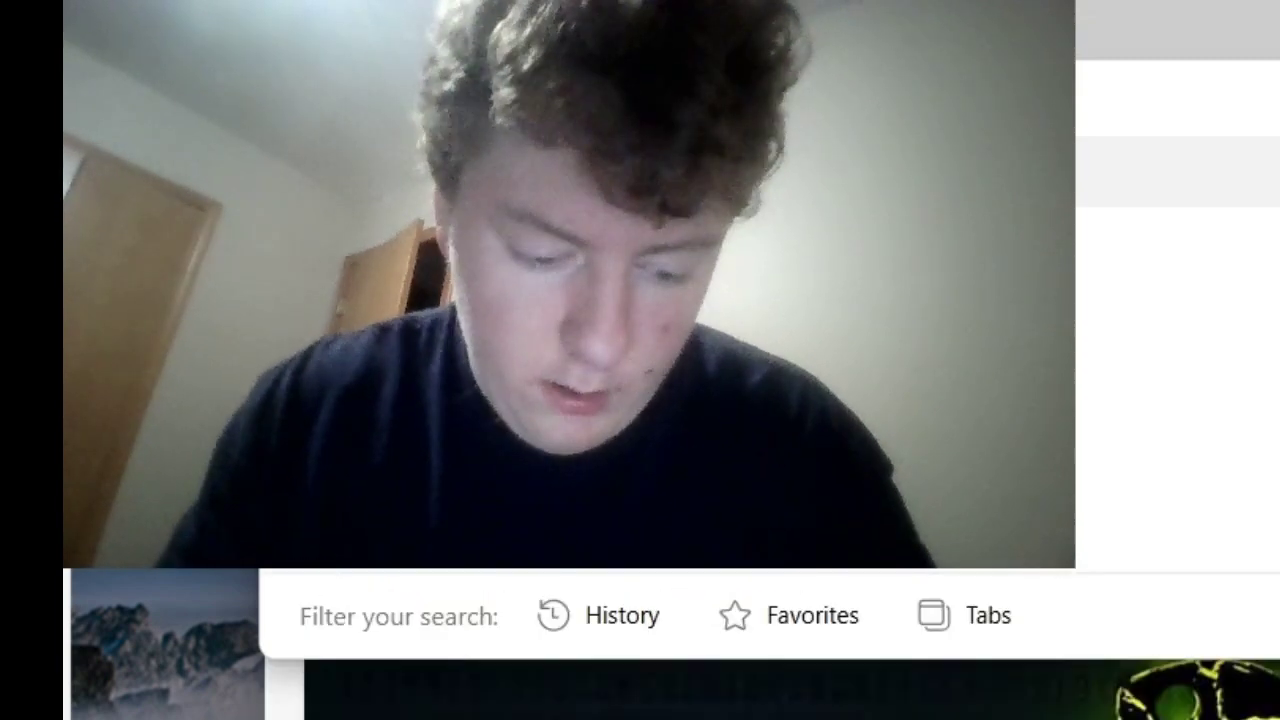
{"action": "key", "text": "Return"}
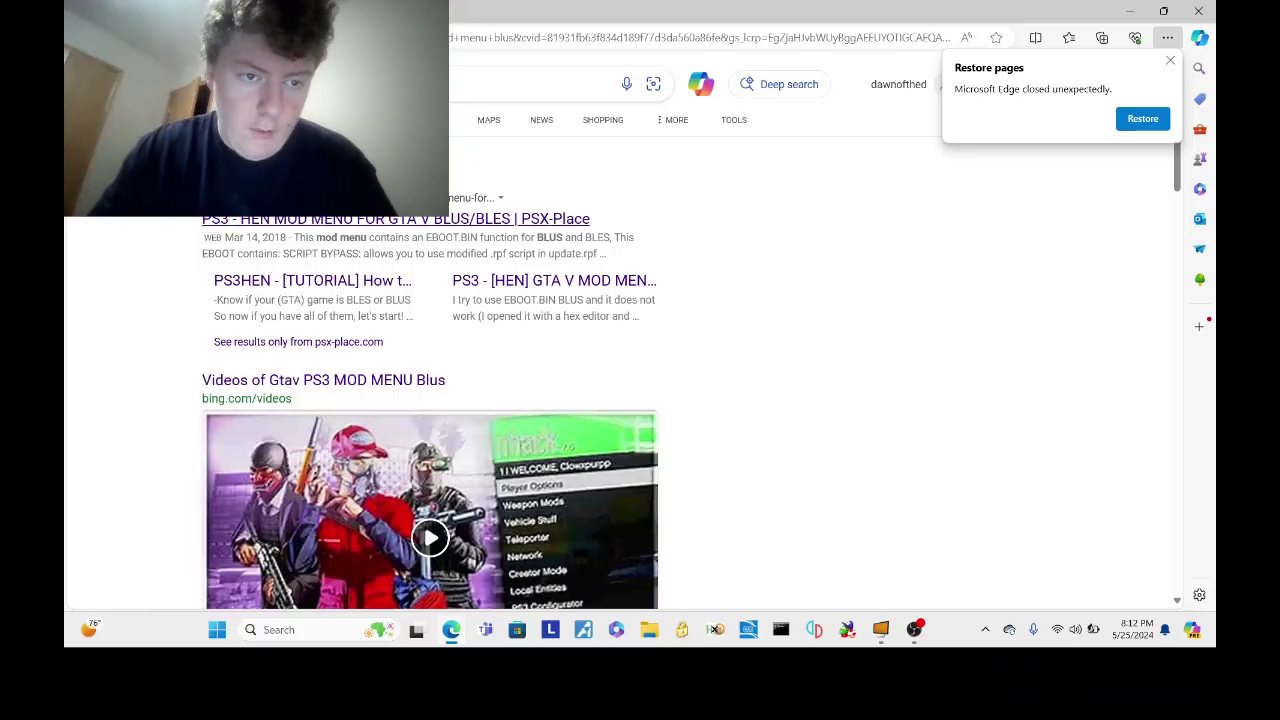
{"action": "left_click", "coordinate": [430, 510]}
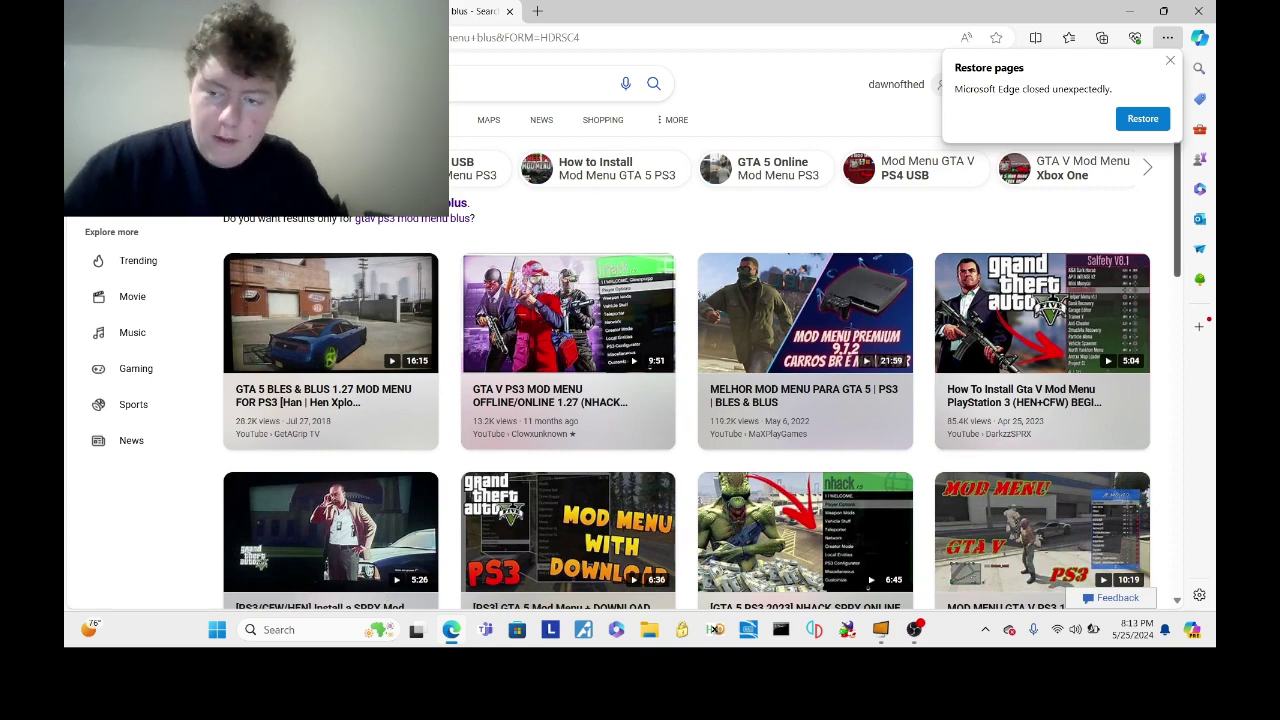
{"action": "scroll", "coordinate": [633, 331], "scroll_direction": "down", "scroll_amount": 1}
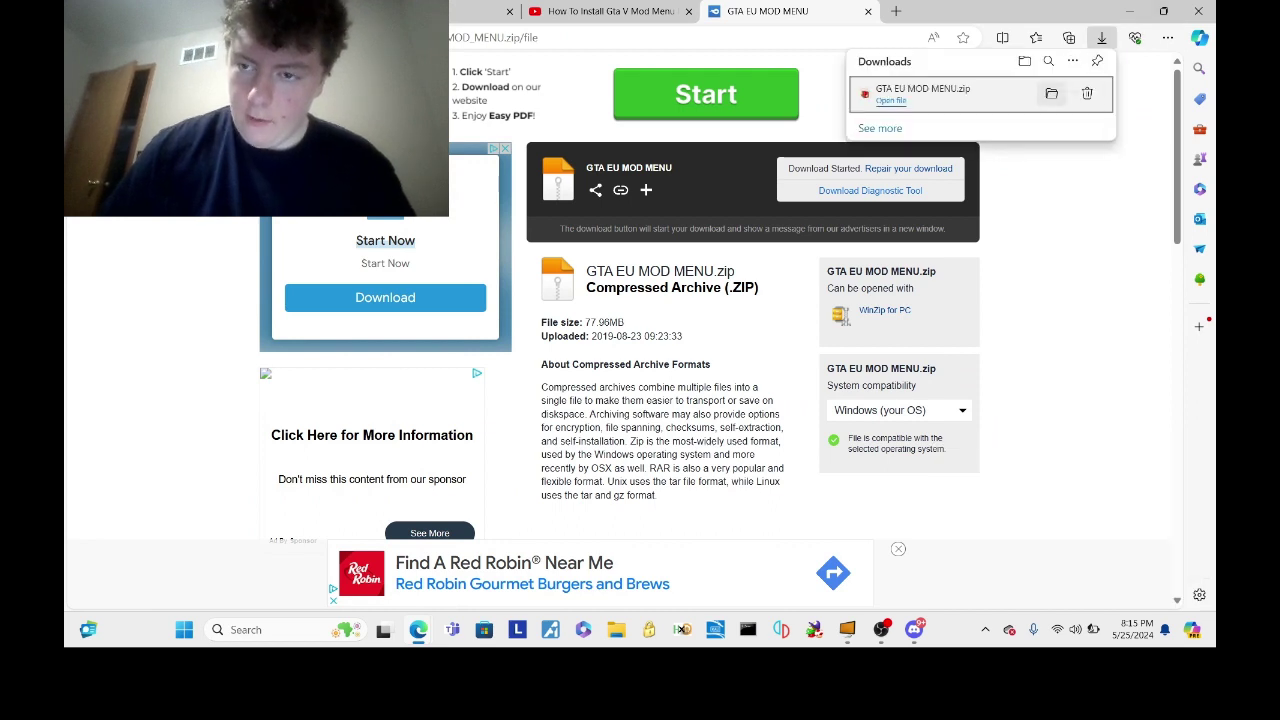
Step: Locate the downloaded GTA EU MOD MENU.zip in the Downloads folder, extract all its files there, and select the extracted folder
{"action": "left_click", "coordinate": [922, 92]}
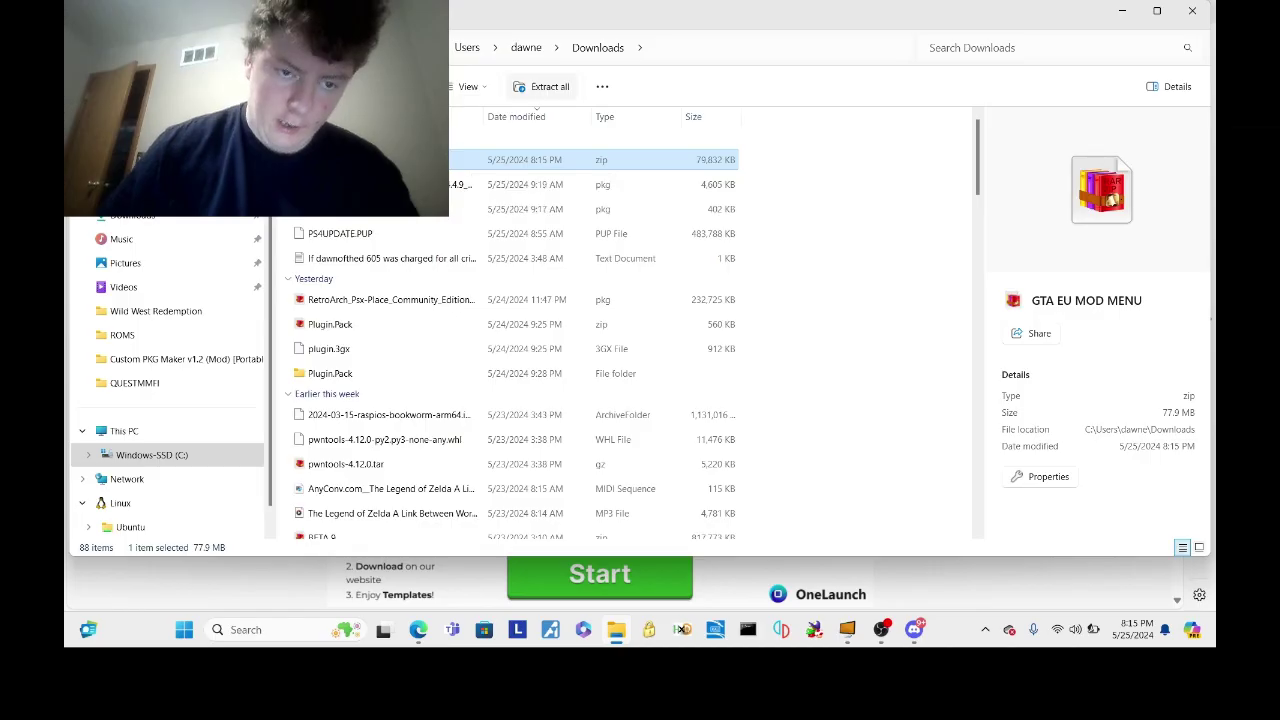
{"action": "left_click", "coordinate": [550, 86]}
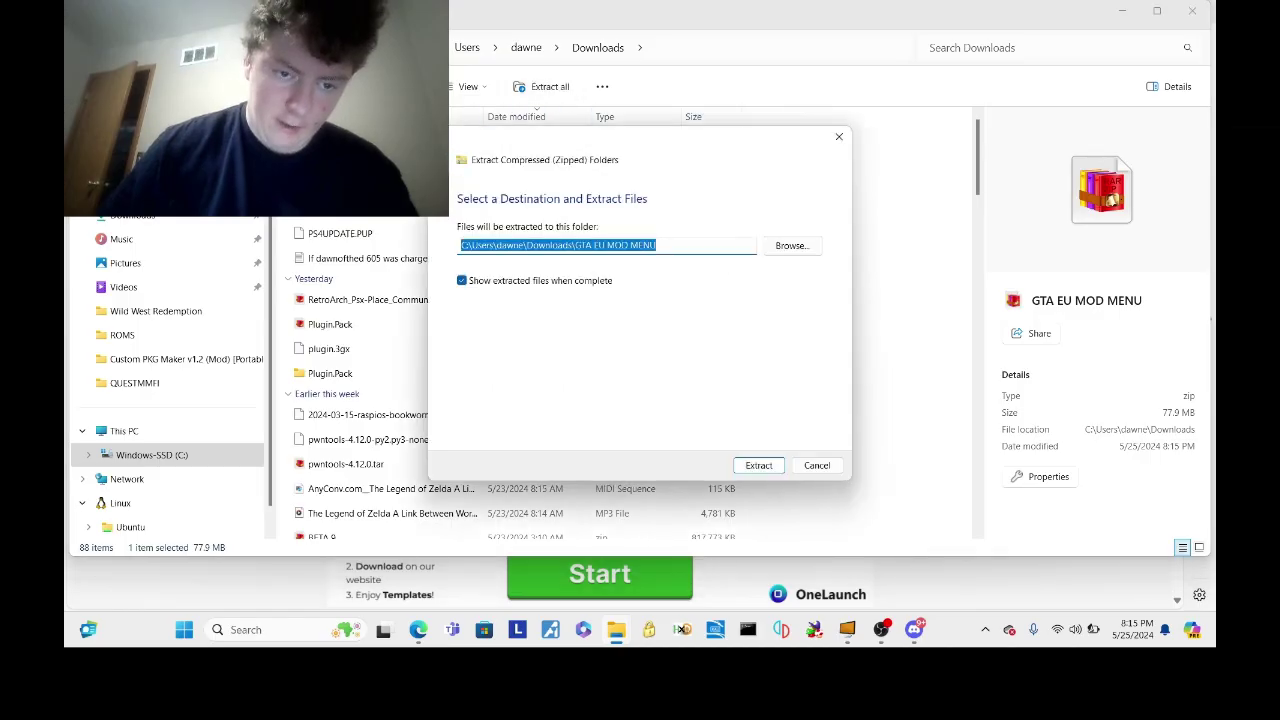
{"action": "key", "text": "Return"}
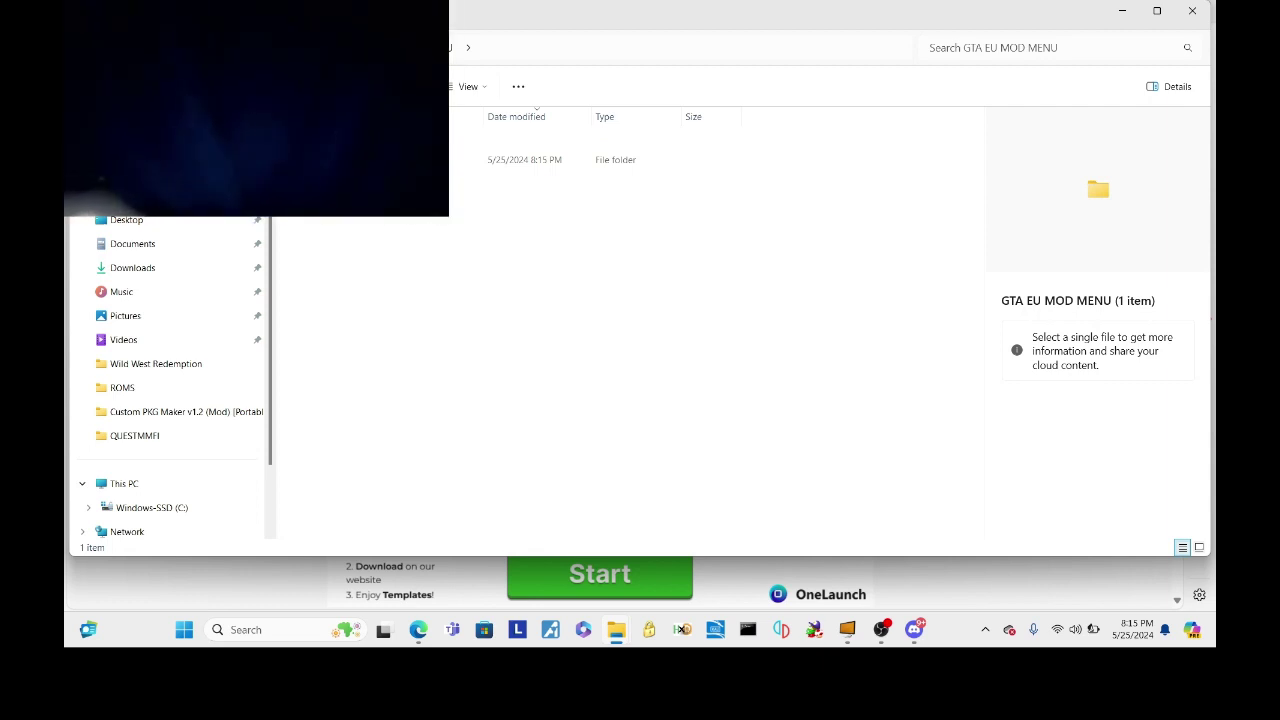
{"action": "left_click", "coordinate": [350, 159]}
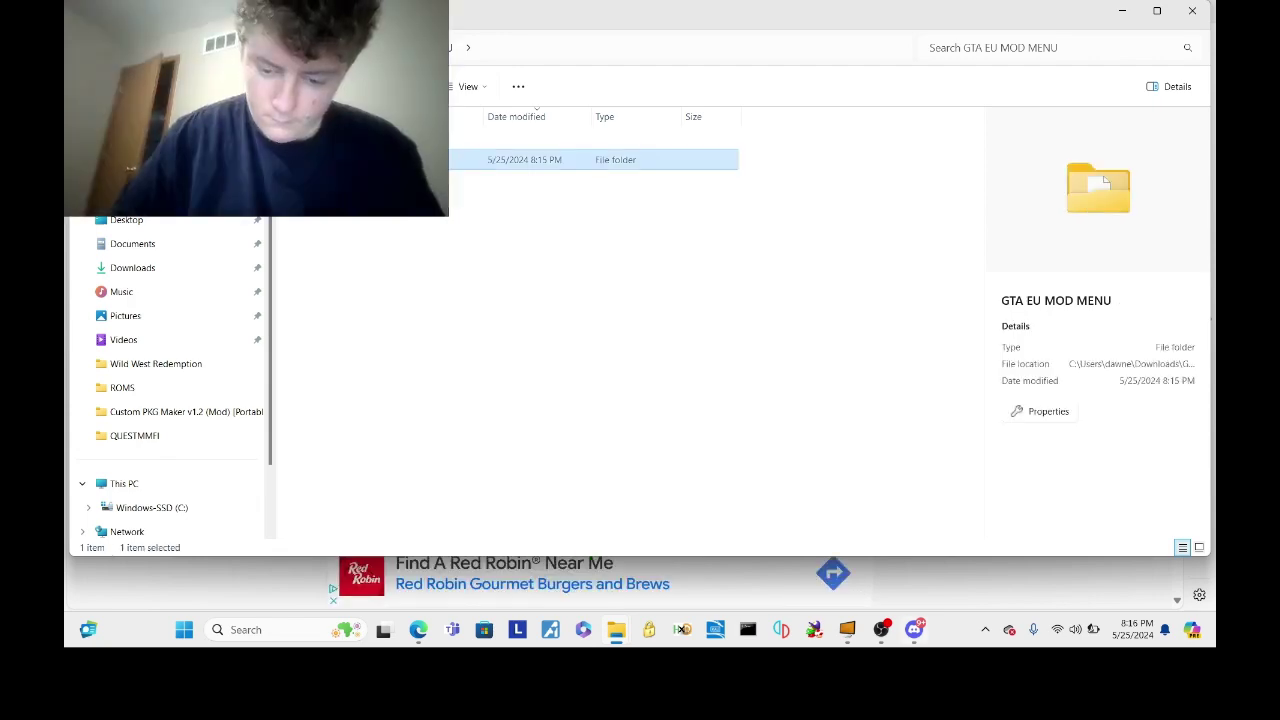
{"action": "left_click", "coordinate": [881, 629]}
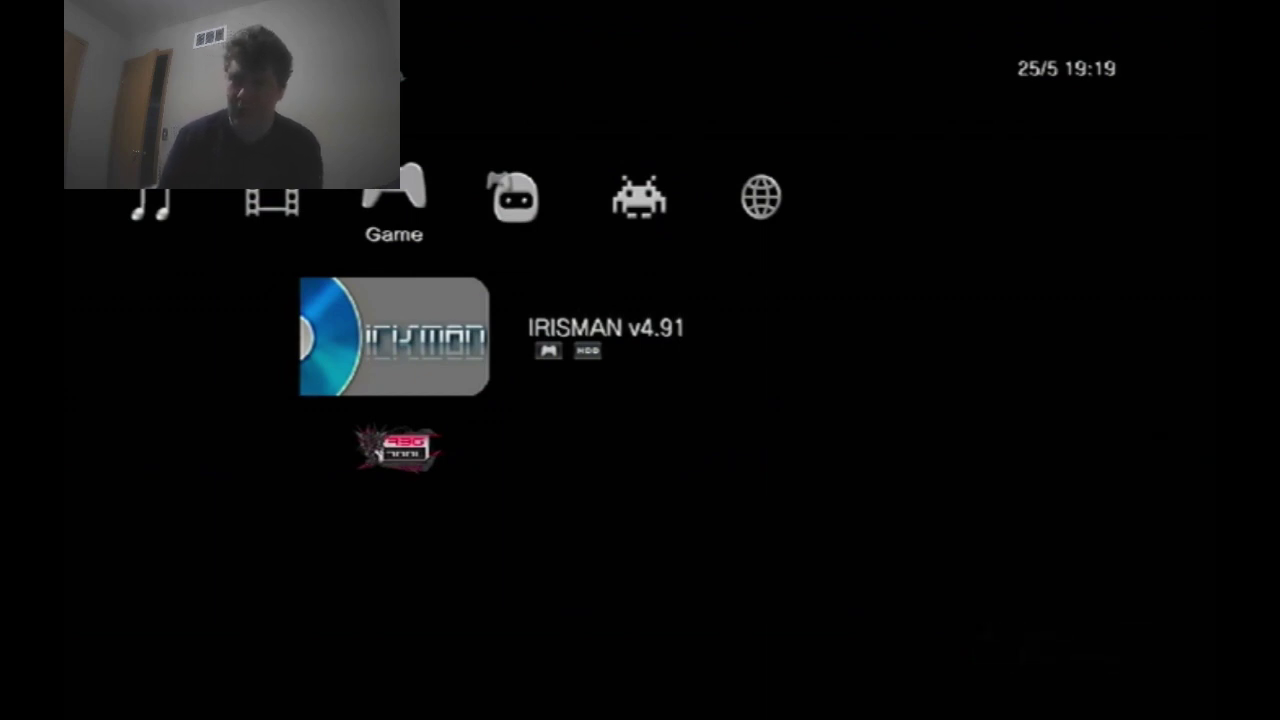
Step: On the PS3, leave mmCM for the mmOS desktop and open the GTA EU MOD MENU folder on dev_usb000
{"action": "key", "text": "Escape"}
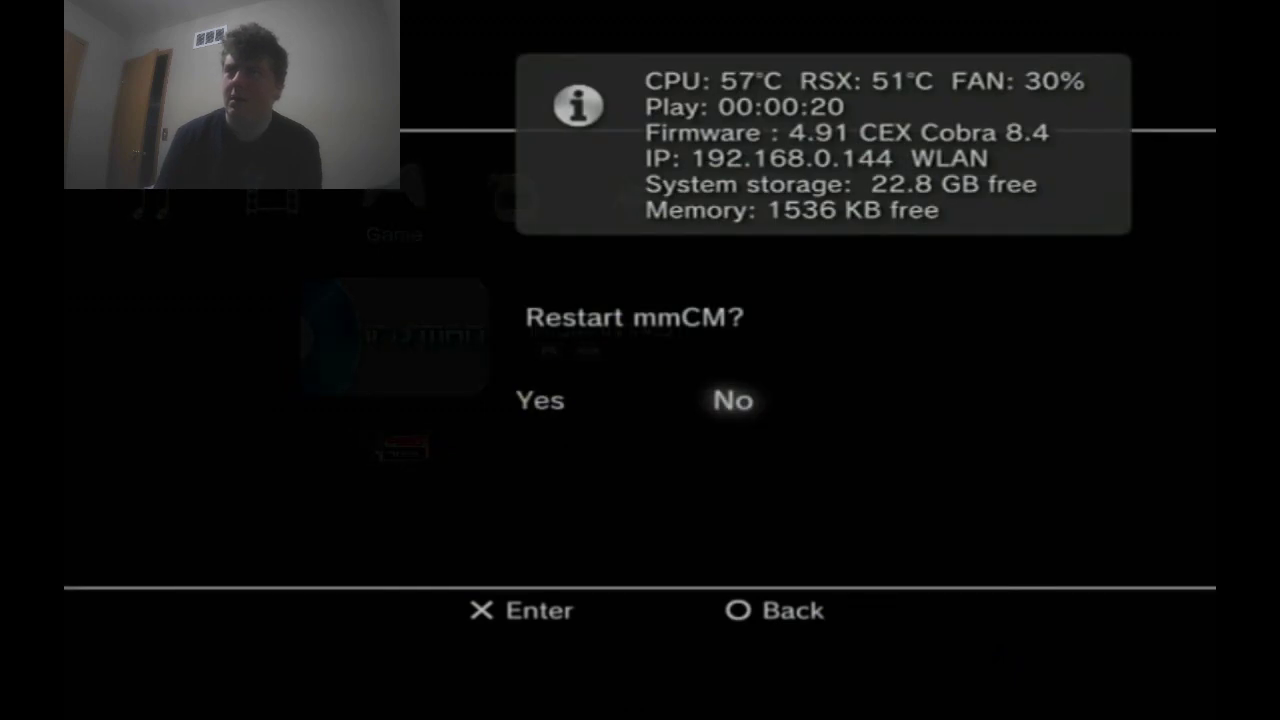
{"action": "key", "text": "Escape"}
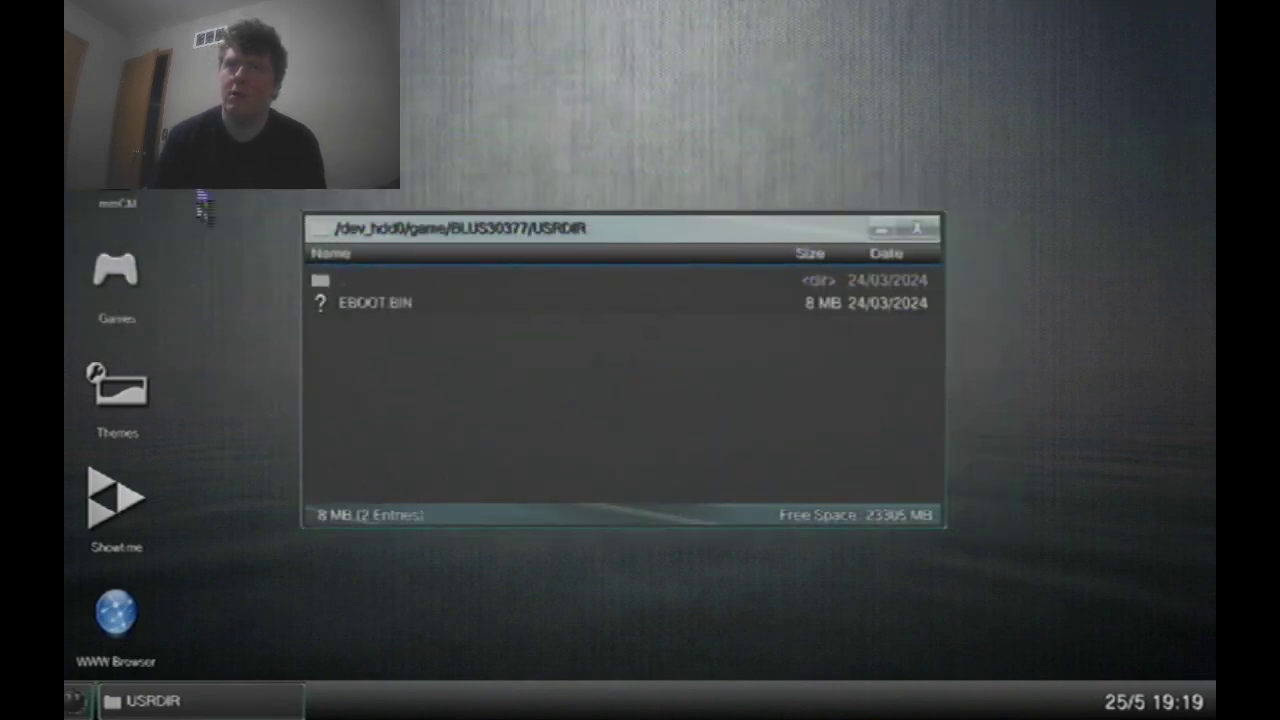
{"action": "double_click", "coordinate": [116, 165]}
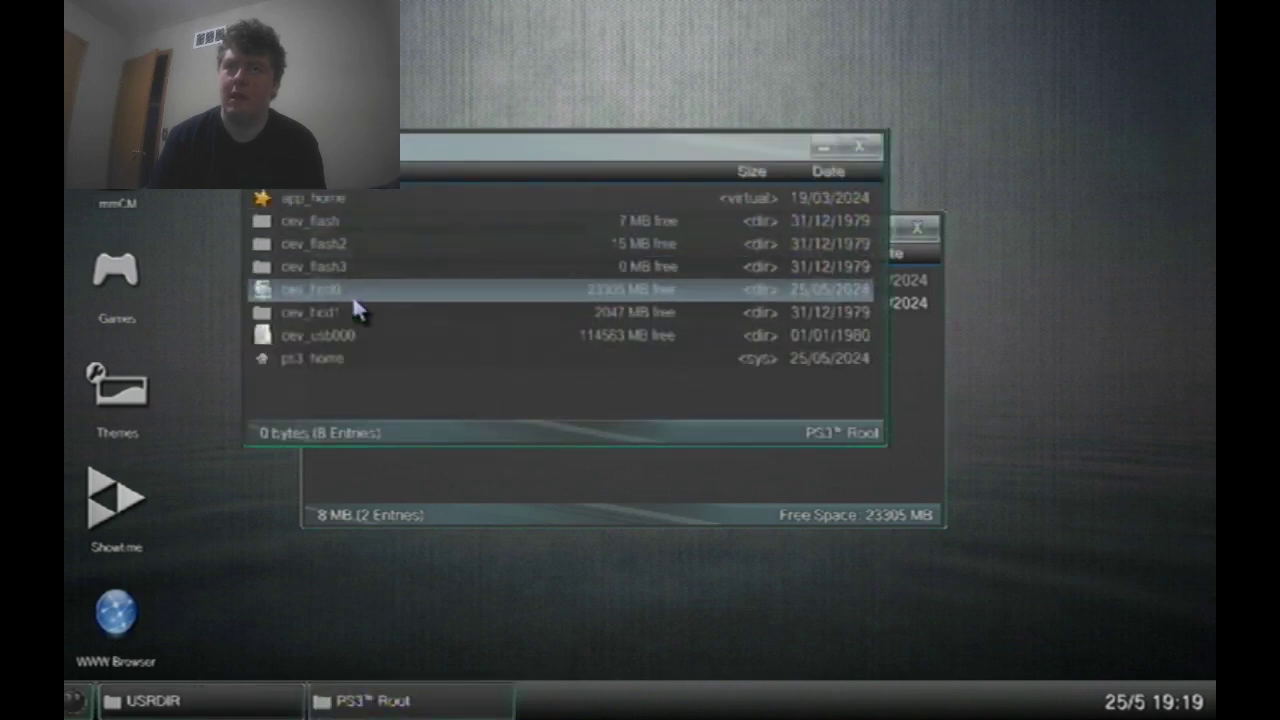
{"action": "left_click", "coordinate": [384, 340]}
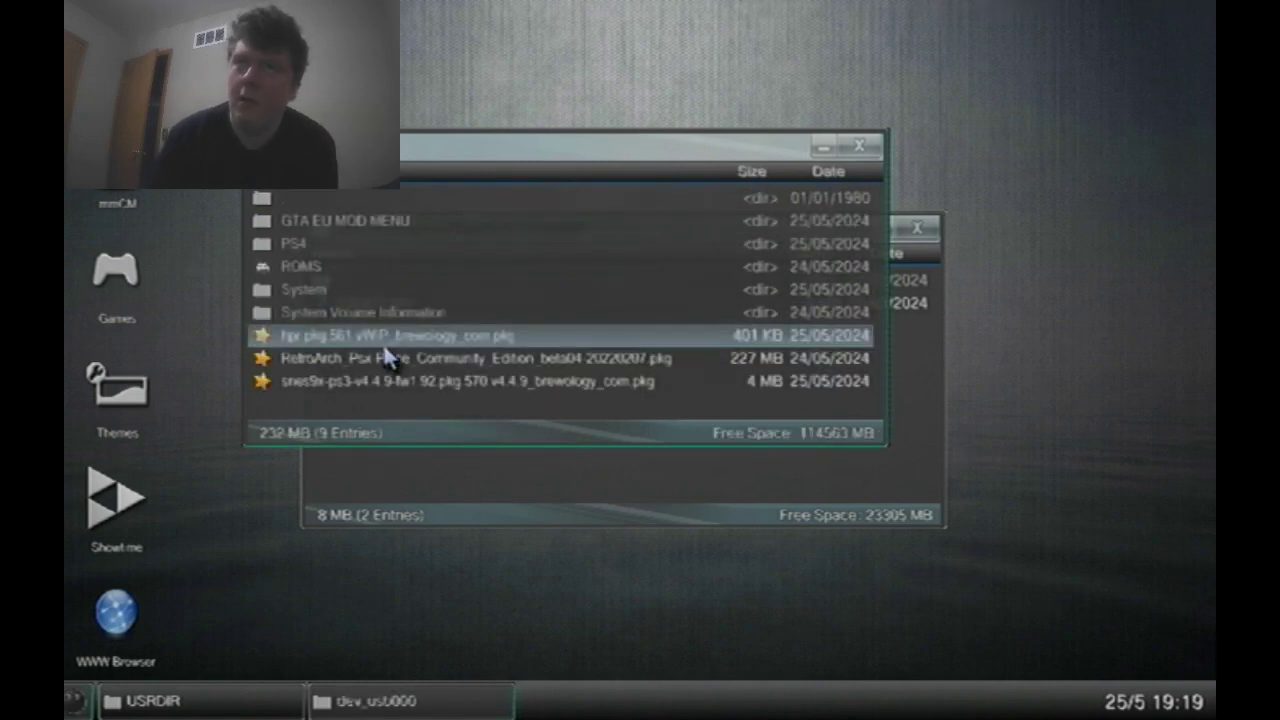
{"action": "double_click", "coordinate": [385, 225]}
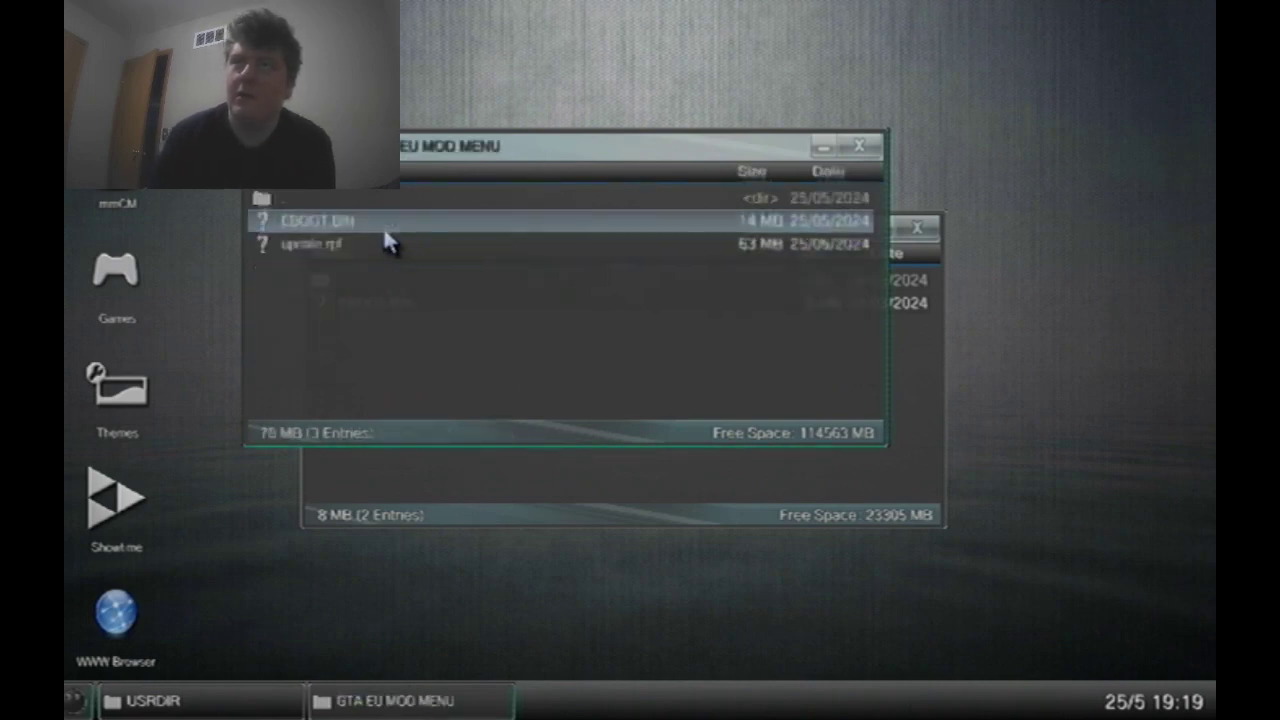
Step: Copy both EBOOT.BIN and update.rpf from the GTA EU MOD MENU folder to the clipboard
{"action": "key", "text": "Down"}
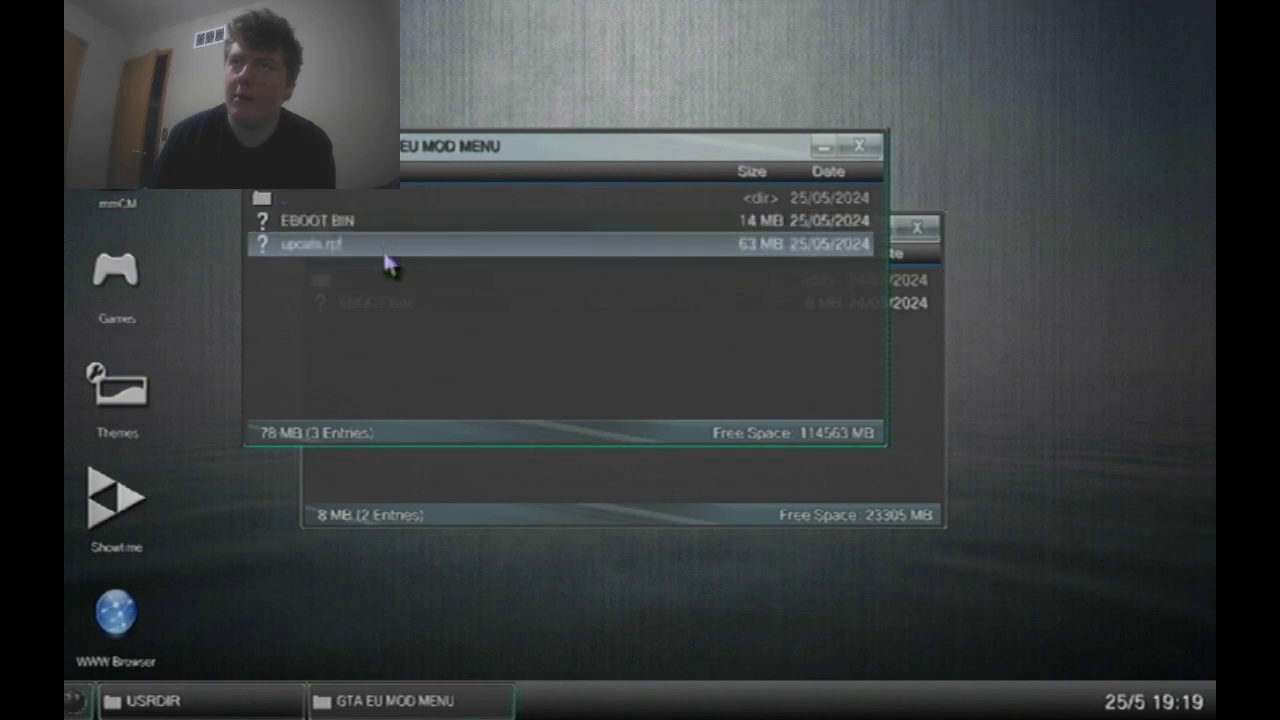
{"action": "key", "text": "Down"}
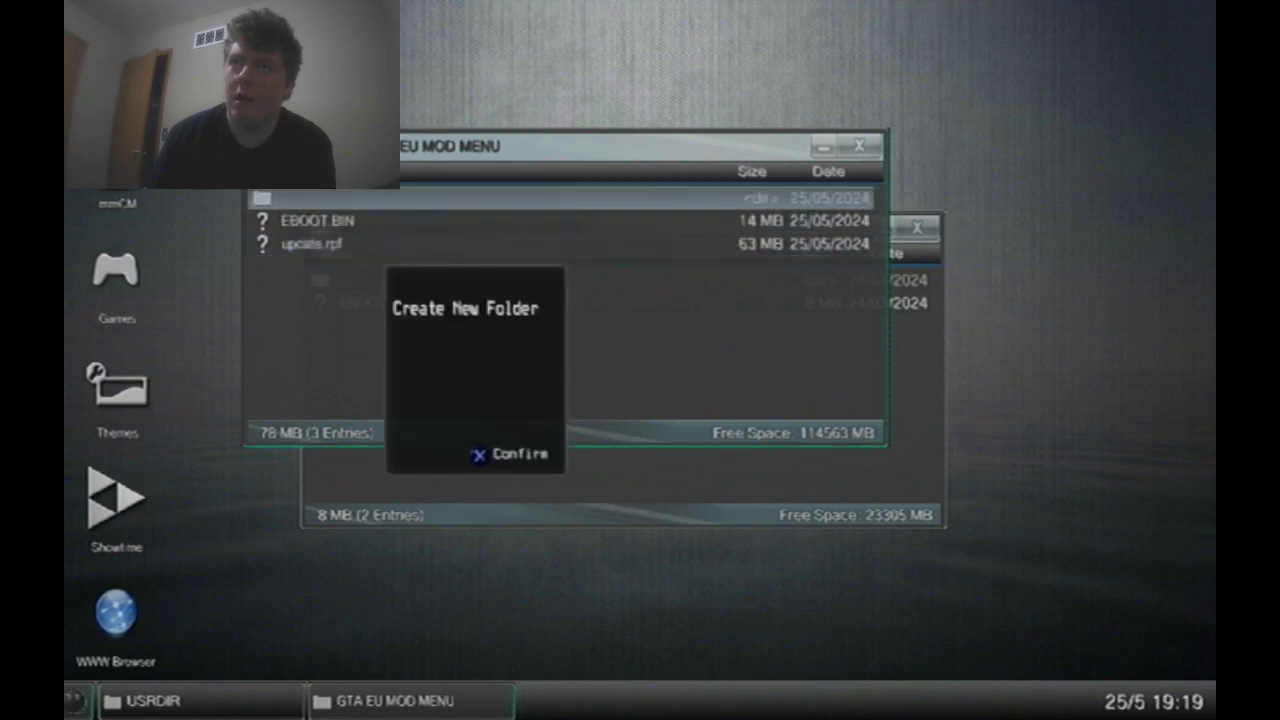
{"action": "left_click", "coordinate": [384, 254]}
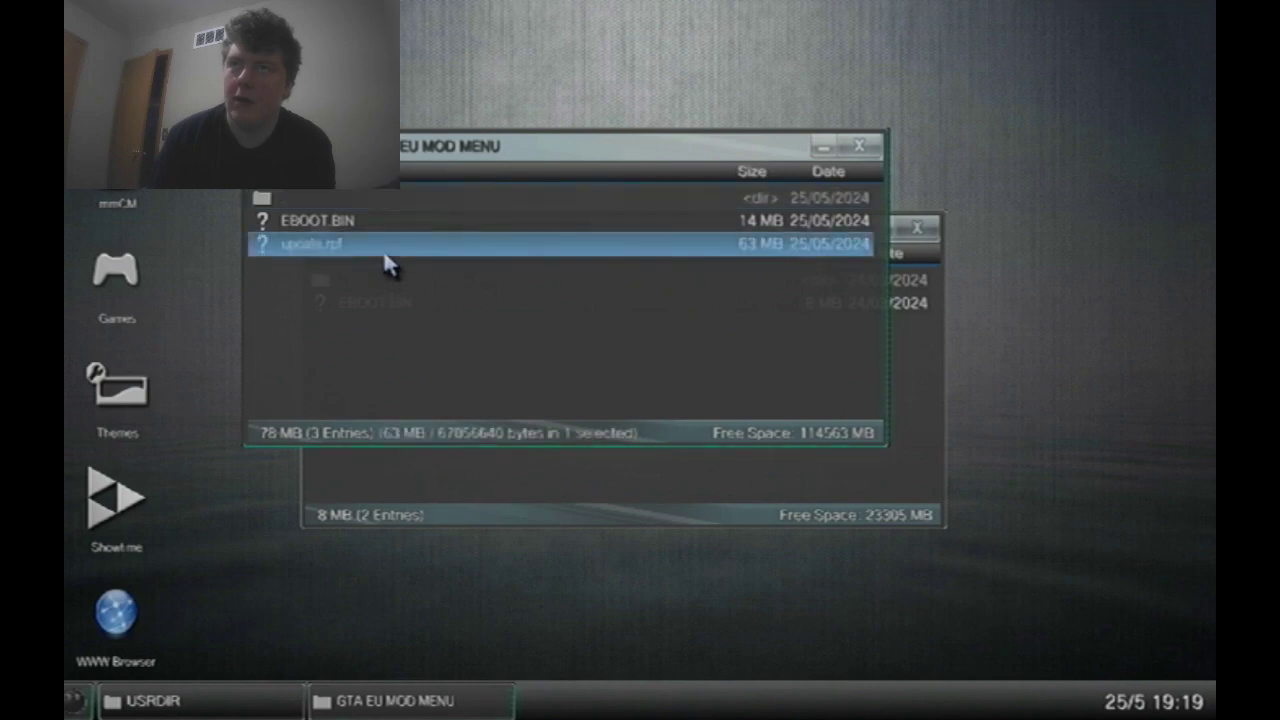
{"action": "left_click", "coordinate": [386, 226]}
{"action": "right_click", "coordinate": [386, 226]}
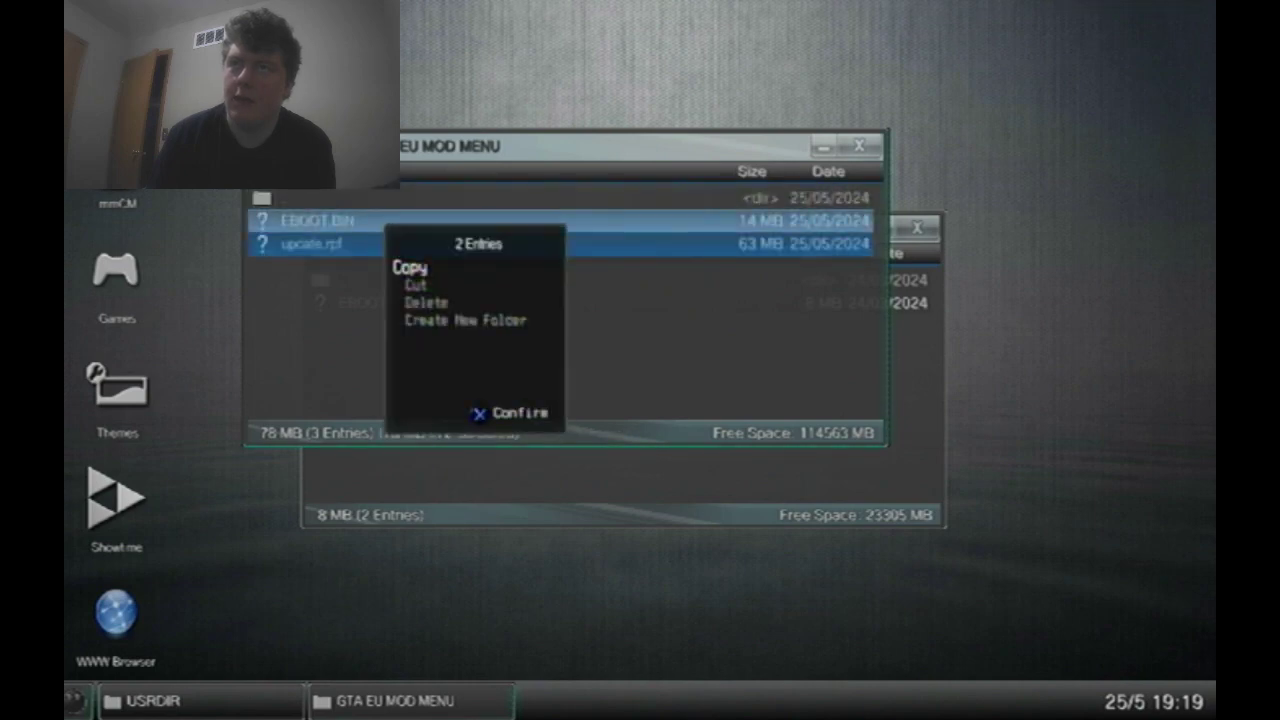
{"action": "key", "text": "Return"}
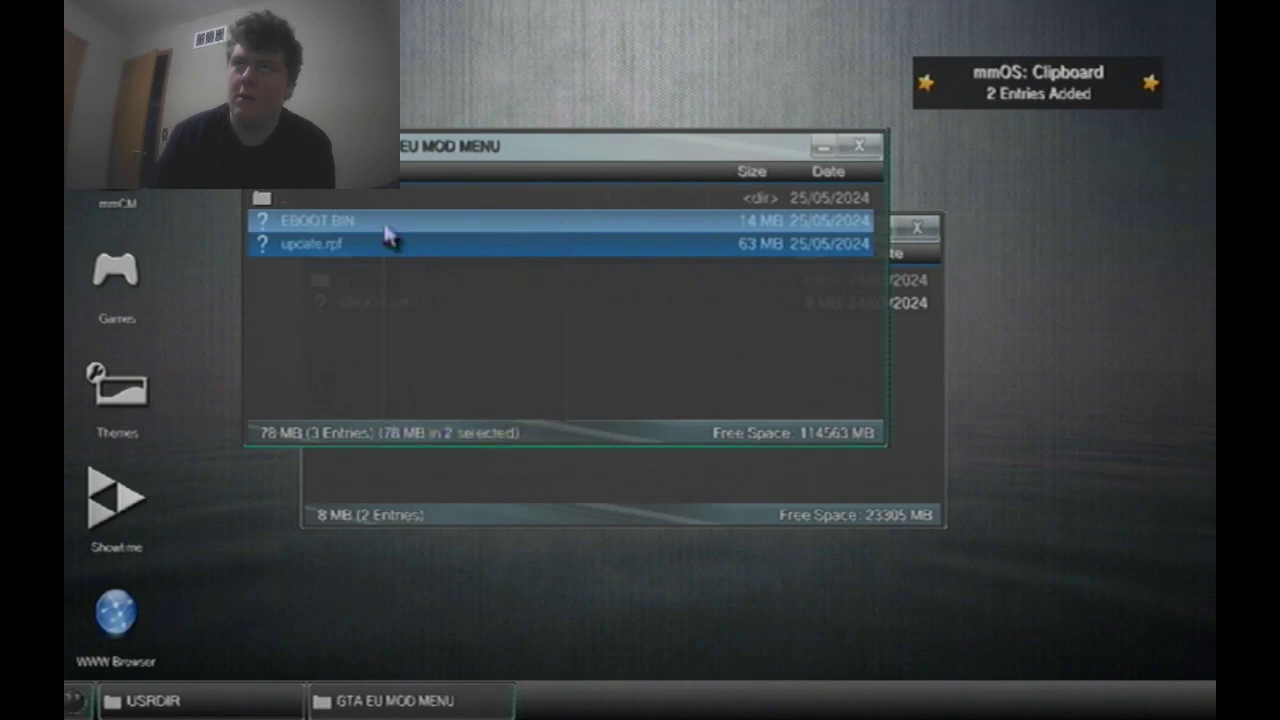
Step: Leave the USB folder for the PS3 root and open dev_hdd0/game/BLUS31156 on the internal drive
{"action": "key", "text": "BackSpace"}
{"action": "key", "text": "BackSpace"}
{"action": "scroll", "coordinate": [388, 235], "scroll_direction": "down", "scroll_amount": 3}
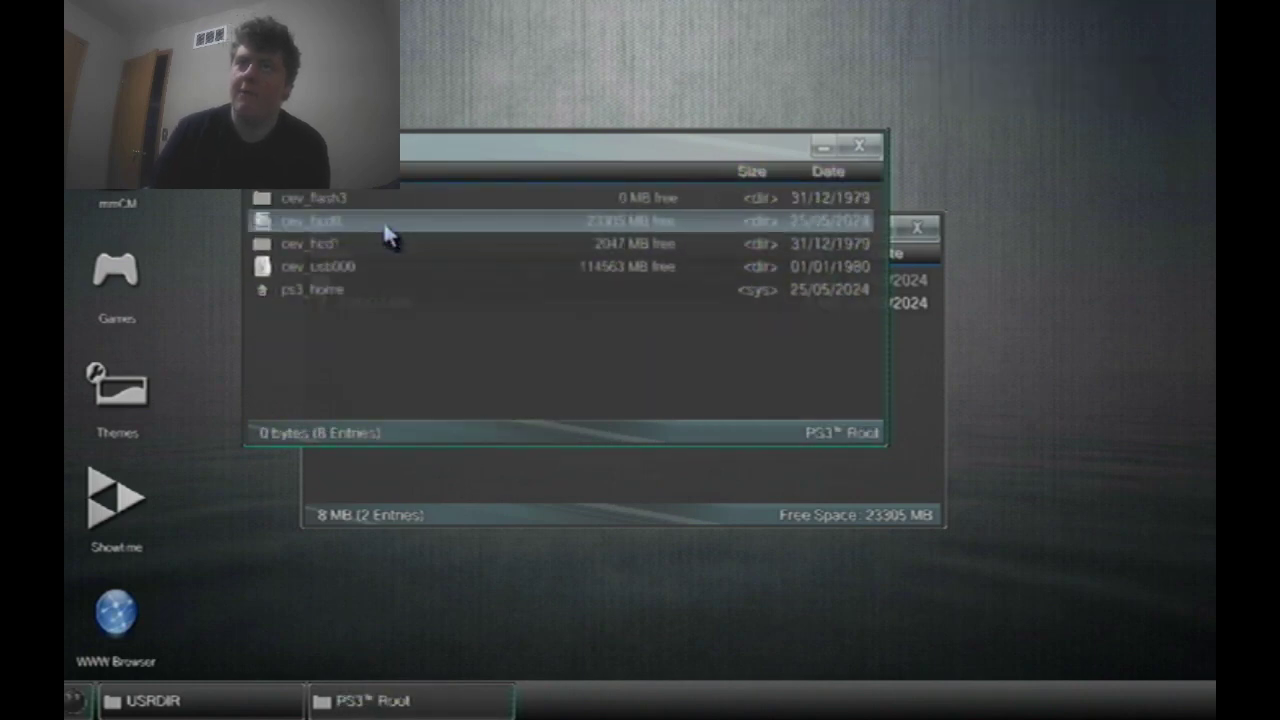
{"action": "double_click", "coordinate": [388, 232]}
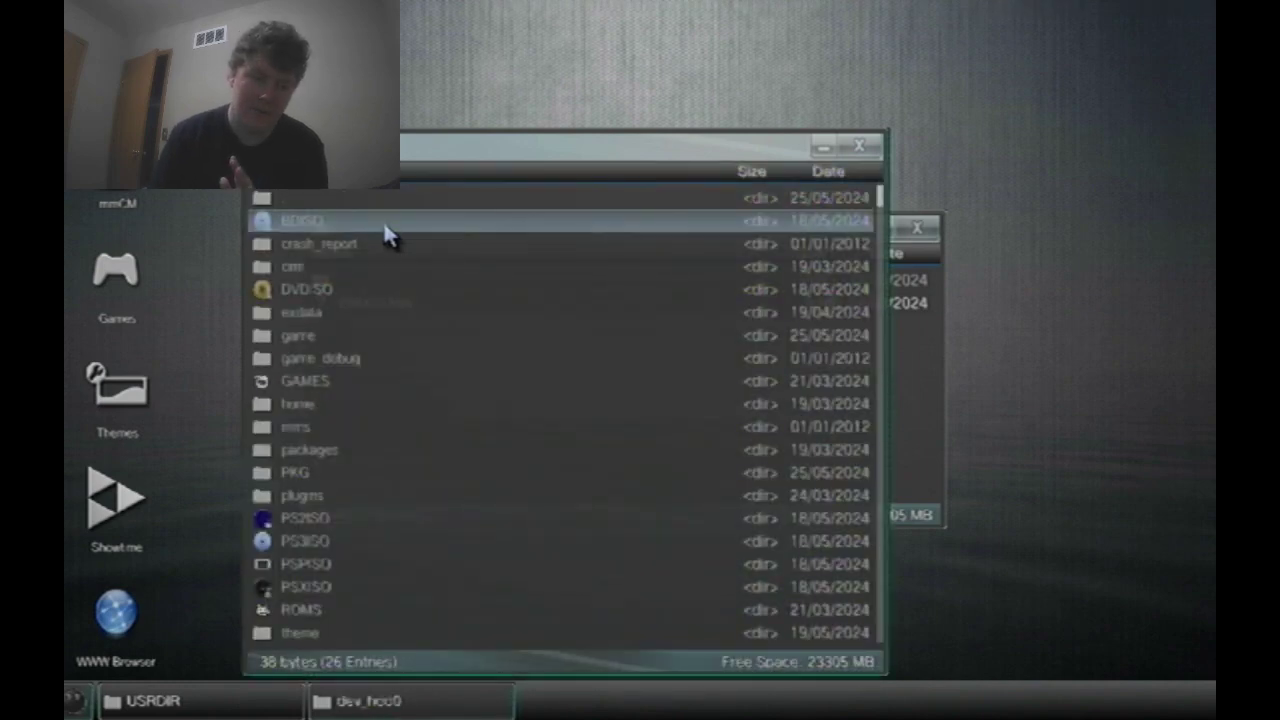
{"action": "scroll", "coordinate": [388, 235], "scroll_direction": "down", "scroll_amount": 4}
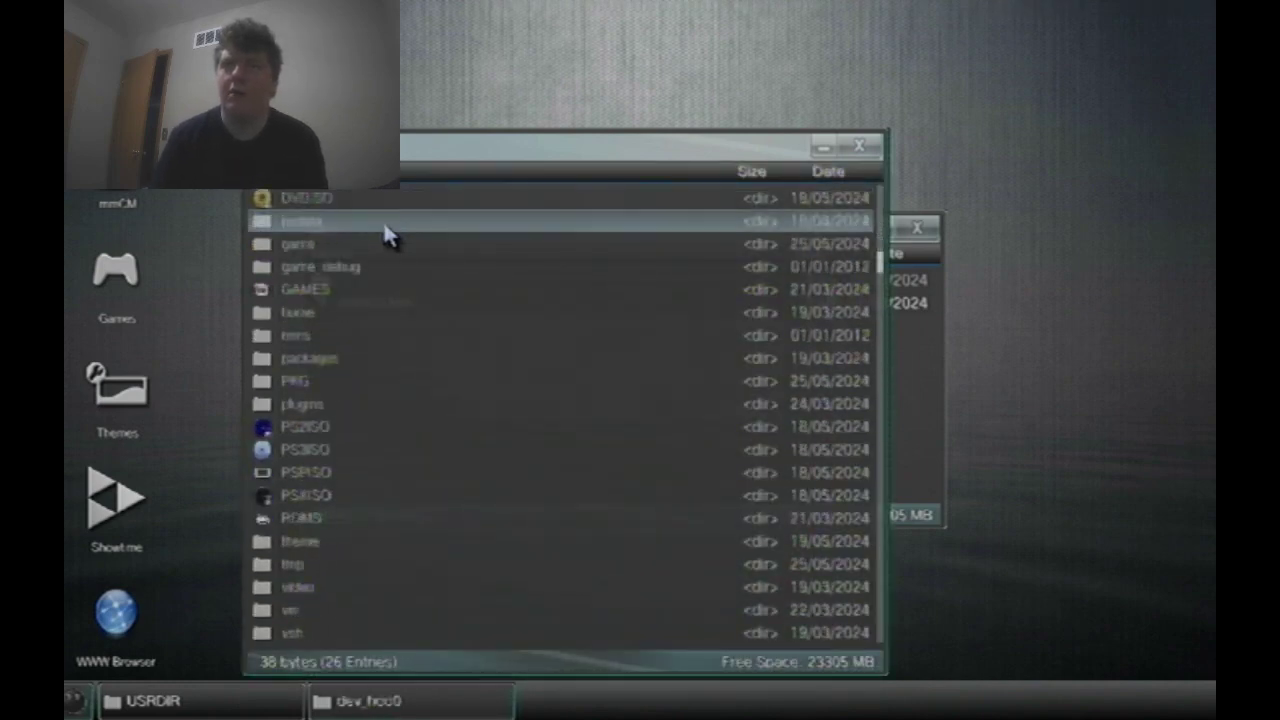
{"action": "scroll", "coordinate": [388, 235], "scroll_direction": "down", "scroll_amount": 1}
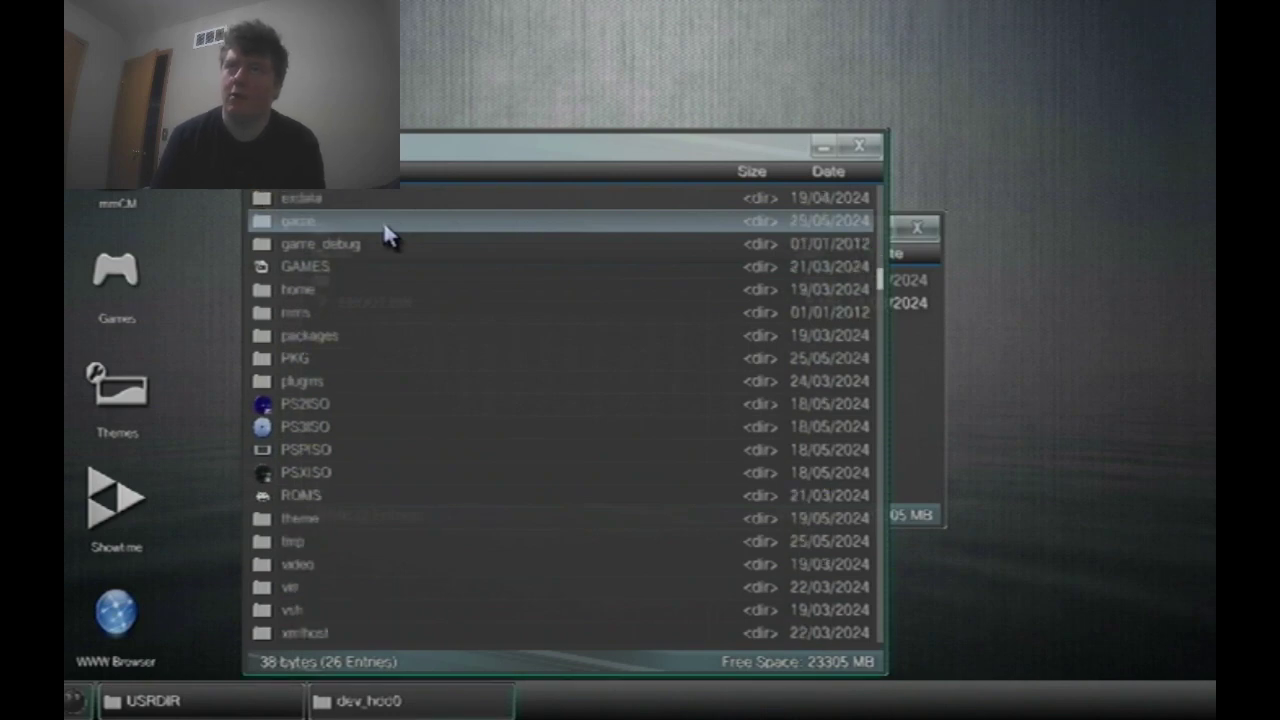
{"action": "double_click", "coordinate": [388, 232]}
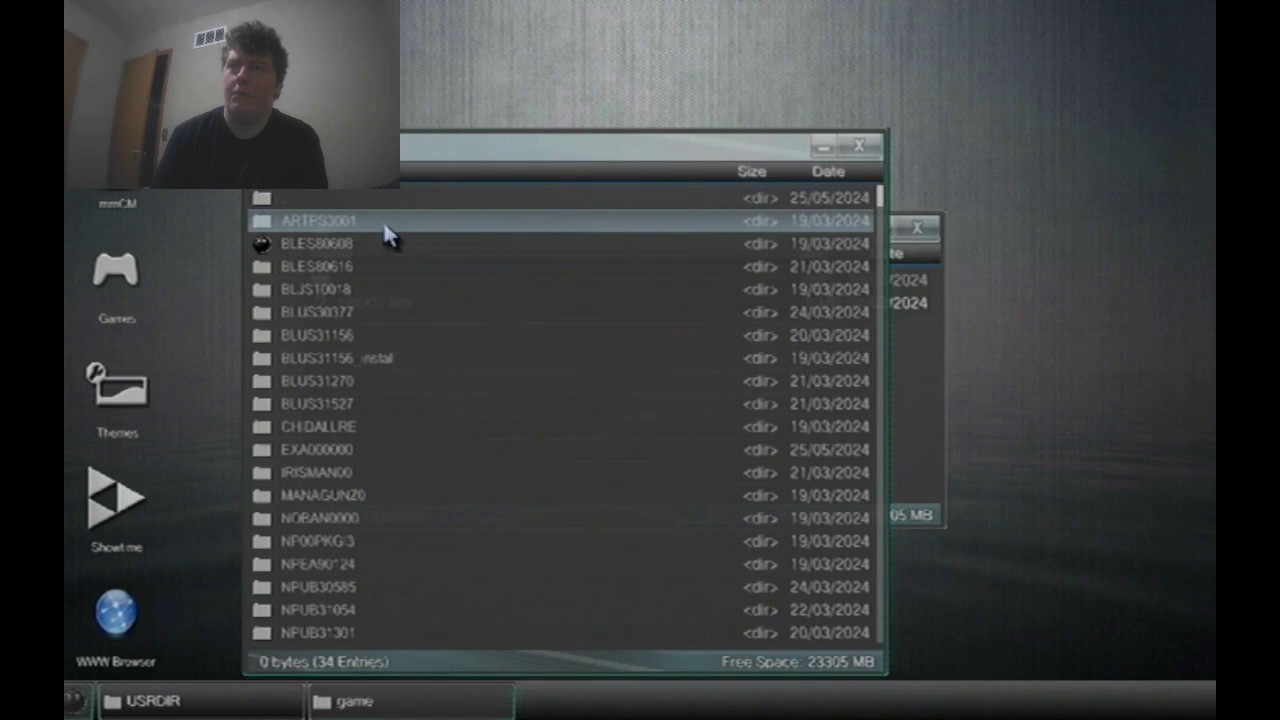
{"action": "scroll", "coordinate": [388, 235], "scroll_direction": "down", "scroll_amount": 2}
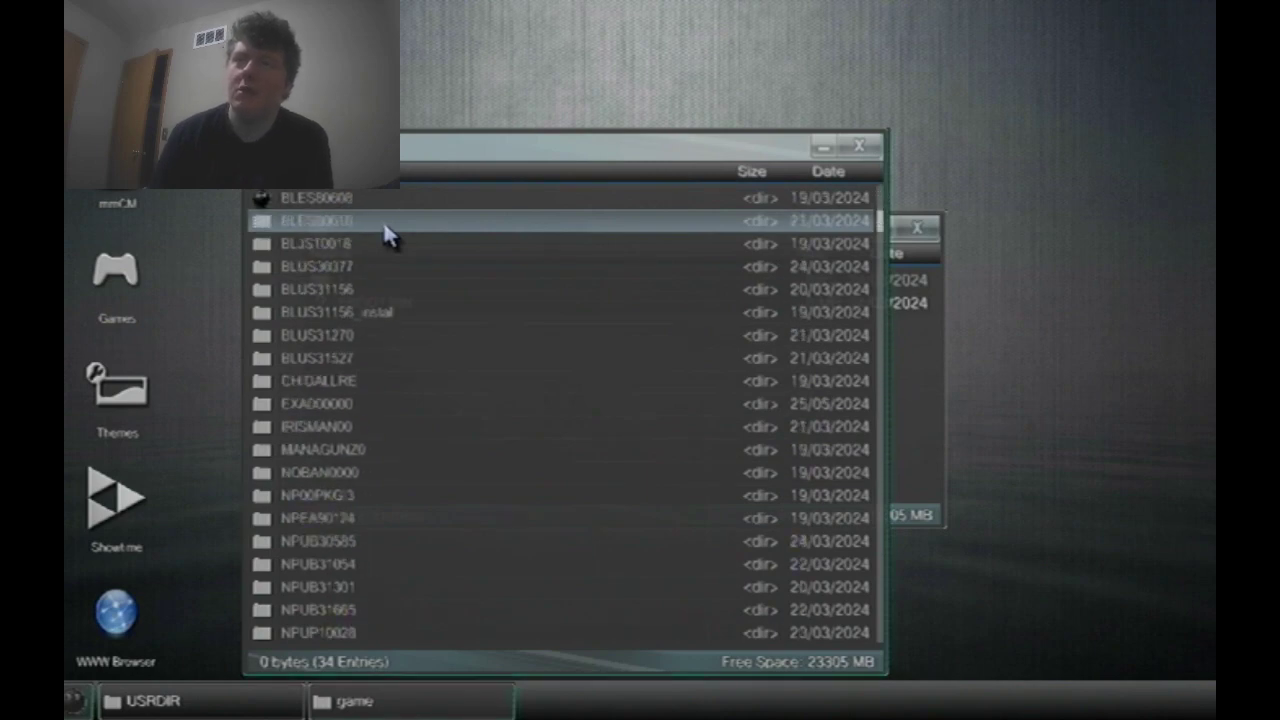
{"action": "scroll", "coordinate": [388, 235], "scroll_direction": "down", "scroll_amount": 1}
{"action": "scroll", "coordinate": [388, 235], "scroll_direction": "down", "scroll_amount": 2}
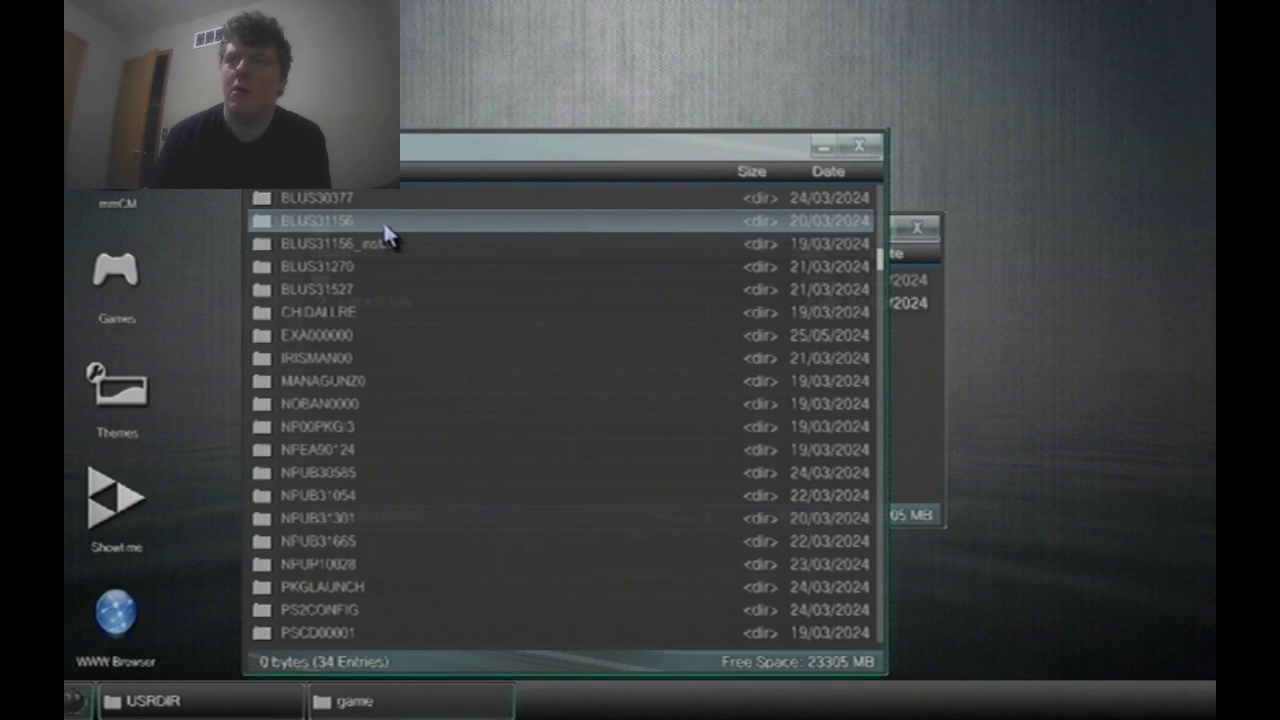
{"action": "double_click", "coordinate": [388, 222]}
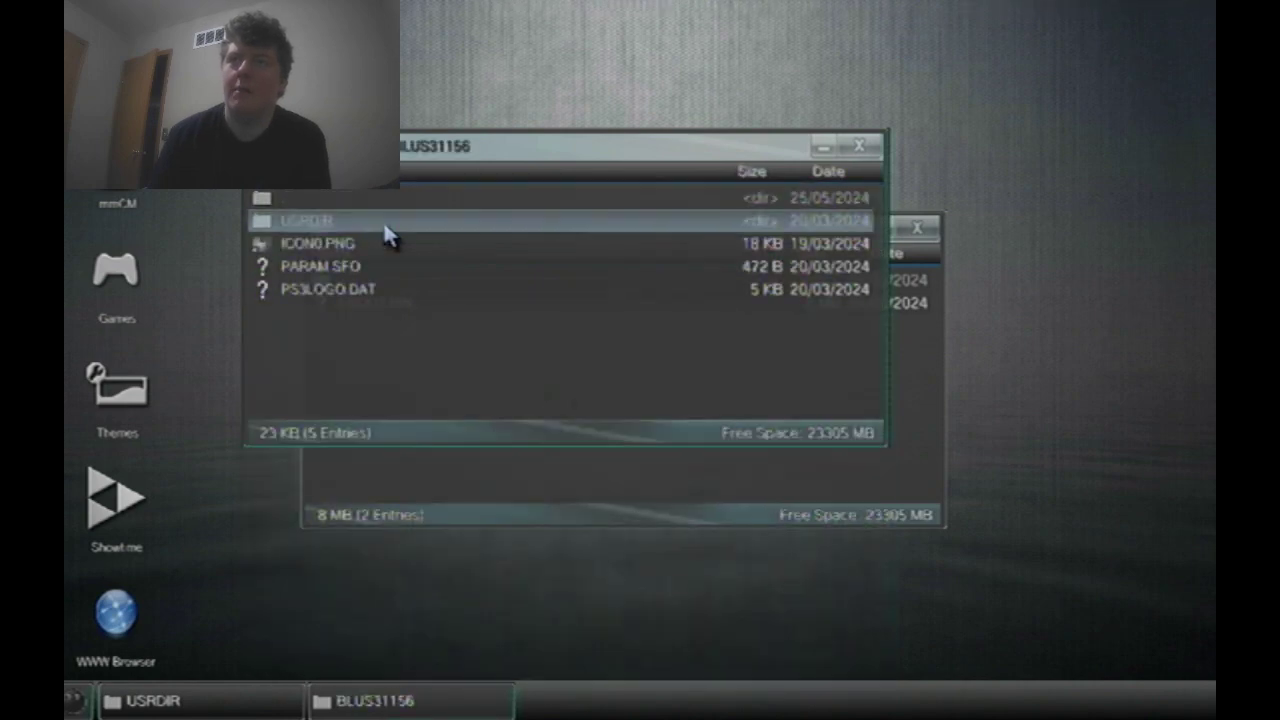
Step: View ICON0.PNG in the BLUS31156 folder to check which game it belongs to, and close the image
{"action": "scroll", "coordinate": [388, 235], "scroll_direction": "down", "scroll_amount": 1}
{"action": "scroll", "coordinate": [388, 235], "scroll_direction": "up", "scroll_amount": 1}
{"action": "scroll", "coordinate": [388, 235], "scroll_direction": "down", "scroll_amount": 1}
{"action": "left_click", "coordinate": [388, 225]}
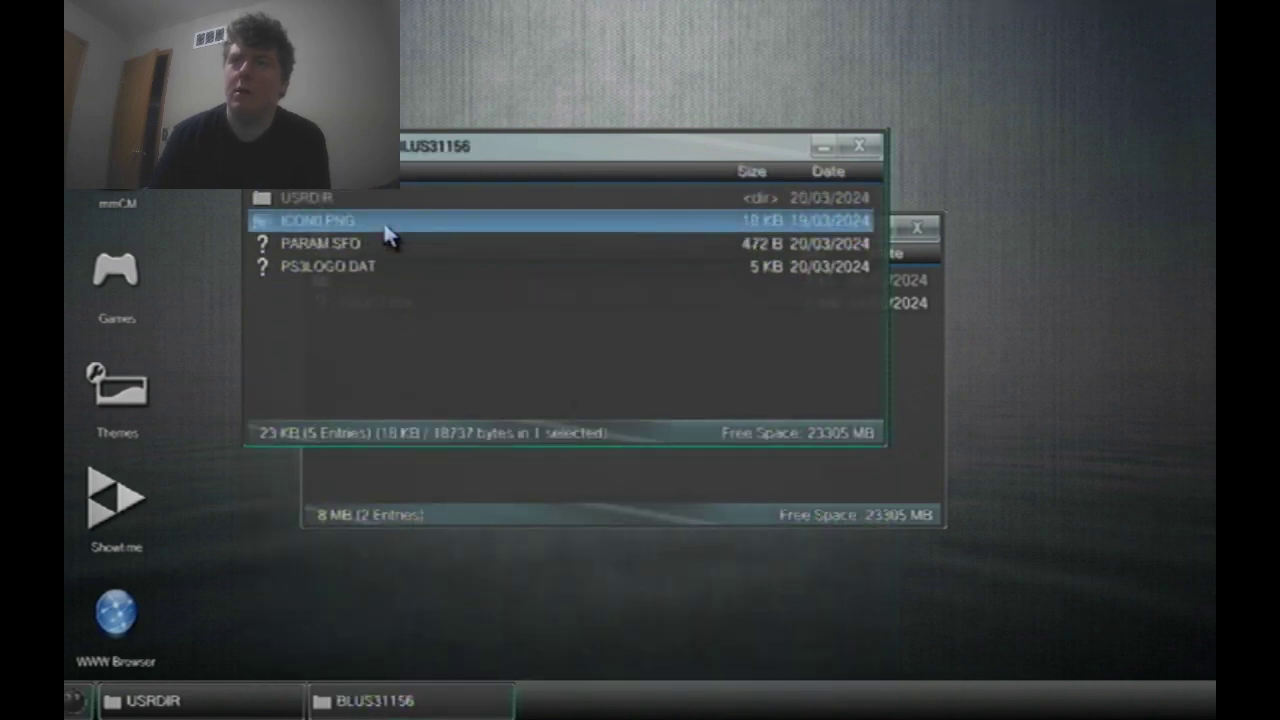
{"action": "double_click", "coordinate": [388, 225]}
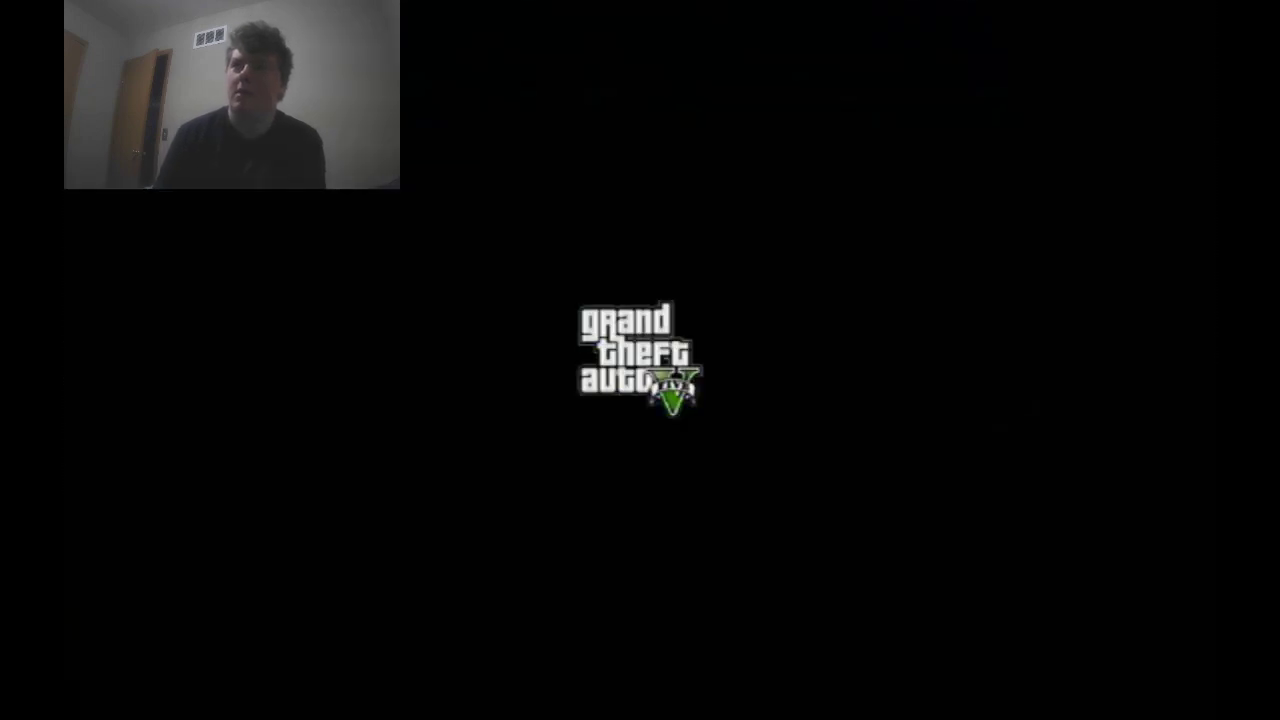
{"action": "key", "text": "Escape"}
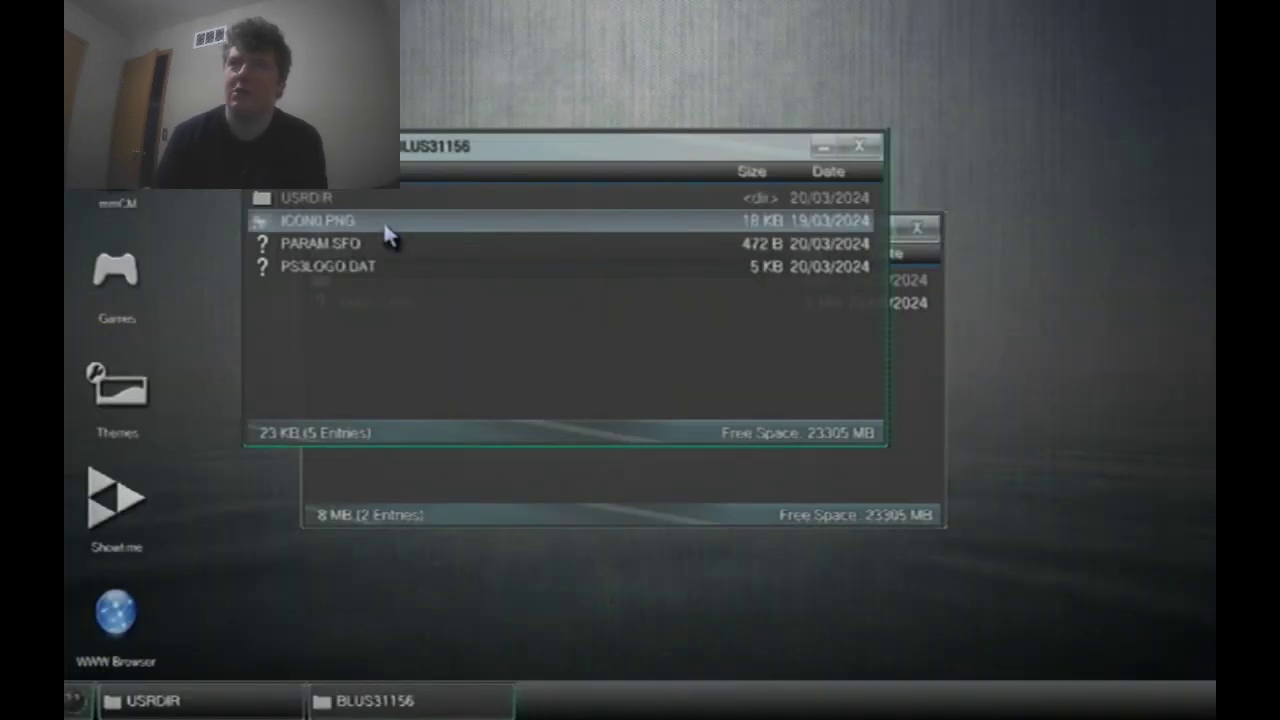
Step: Open the USRDIR folder of BLUS31156 and rename EBOOT.BIN to EBOOT.BINog
{"action": "scroll", "coordinate": [388, 235], "scroll_direction": "up", "scroll_amount": 1}
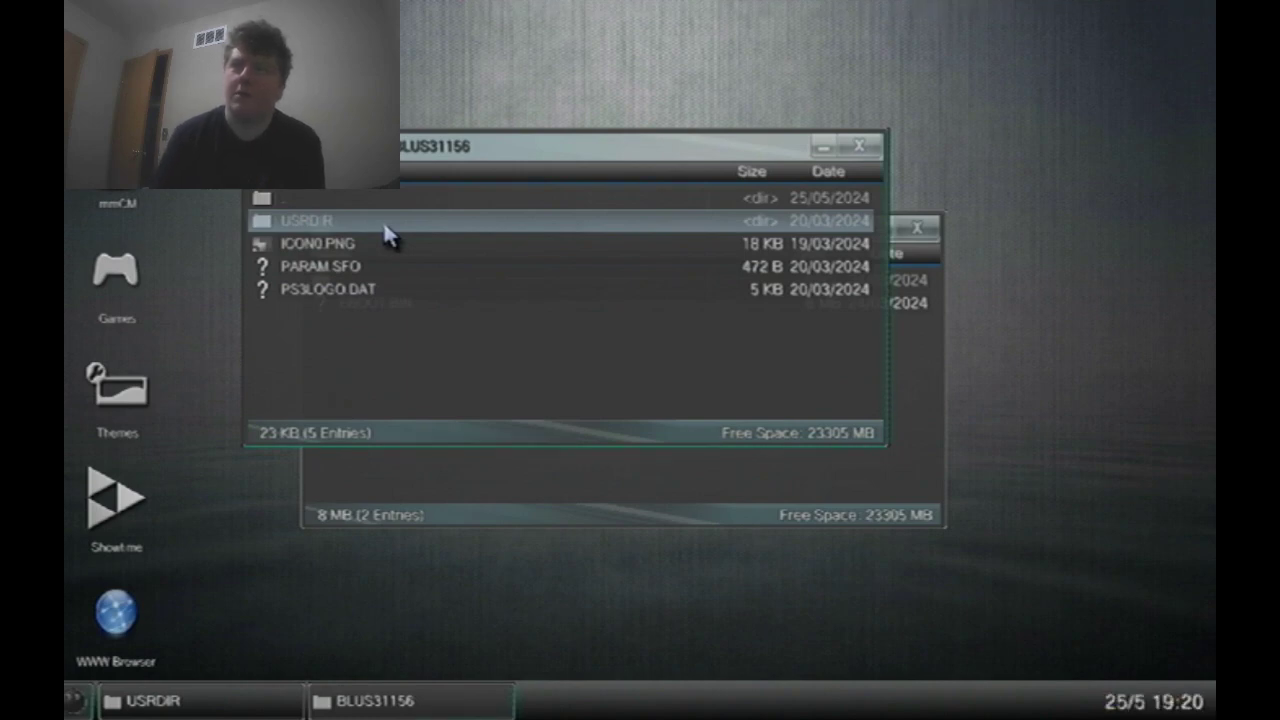
{"action": "double_click", "coordinate": [385, 222]}
{"action": "scroll", "coordinate": [385, 232], "scroll_direction": "down", "scroll_amount": 1}
{"action": "right_click", "coordinate": [388, 232]}
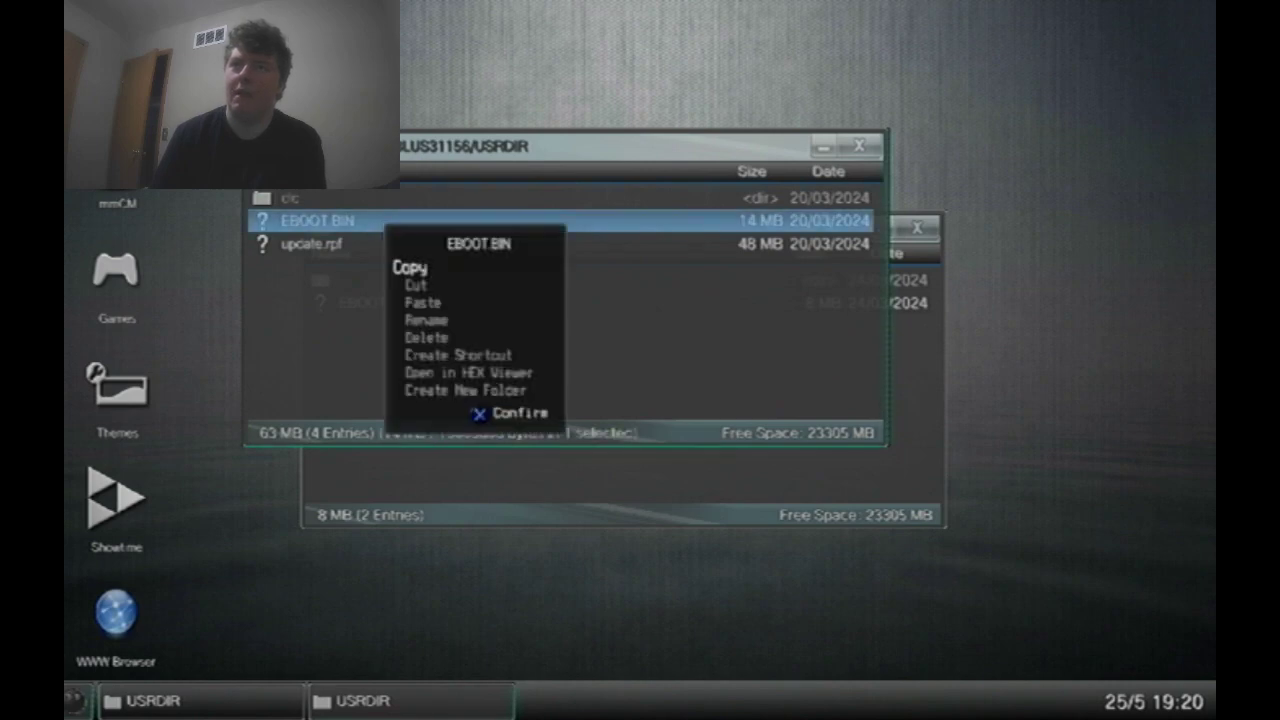
{"action": "left_click", "coordinate": [418, 320]}
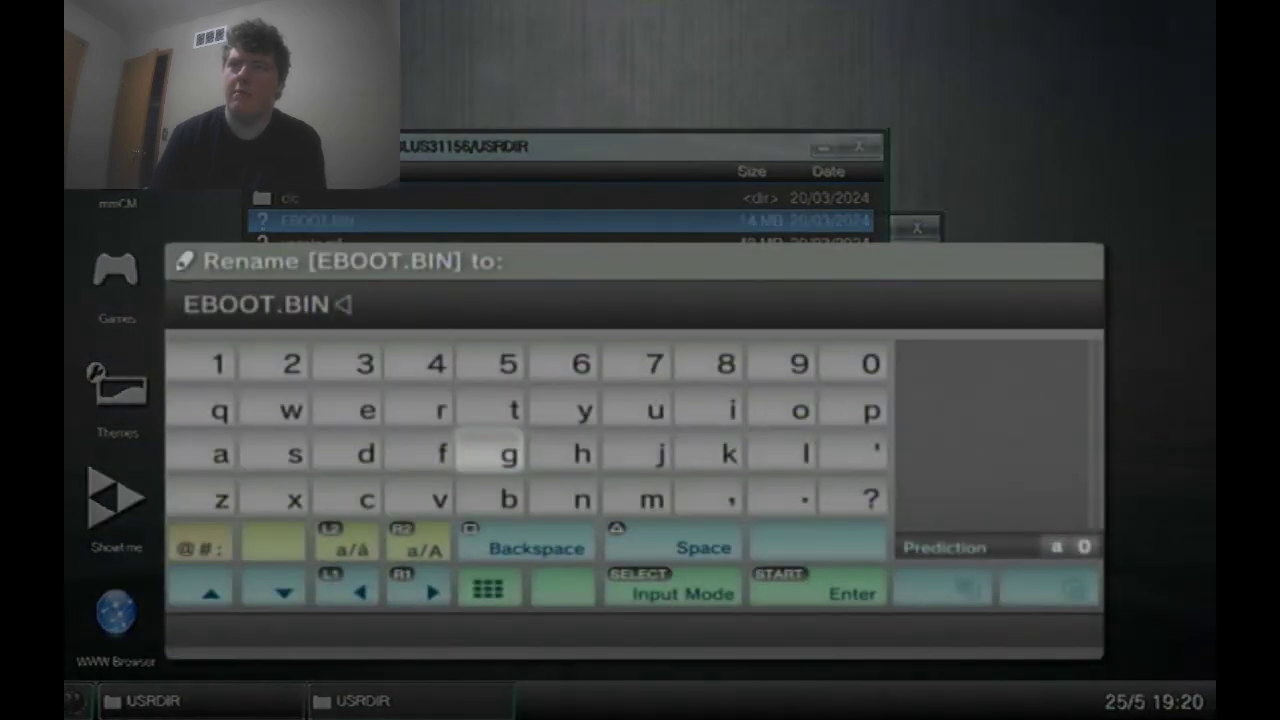
{"action": "type", "text": "o"}
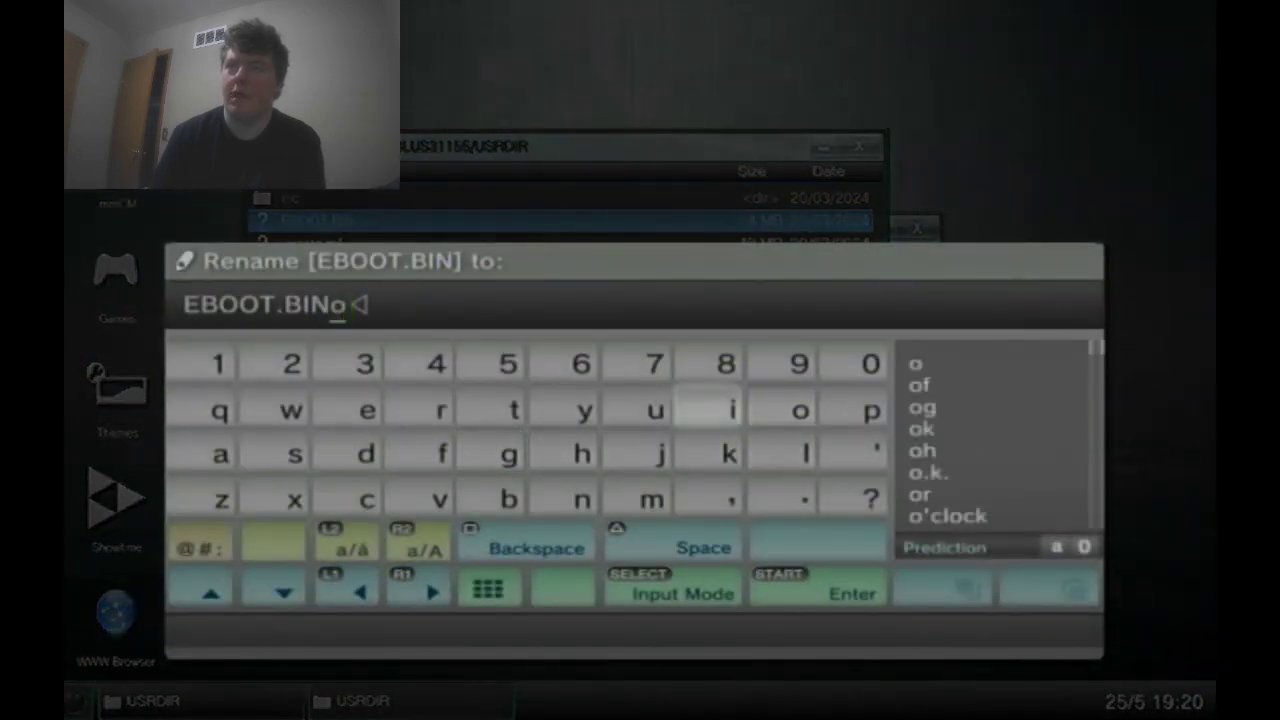
{"action": "type", "text": "g"}
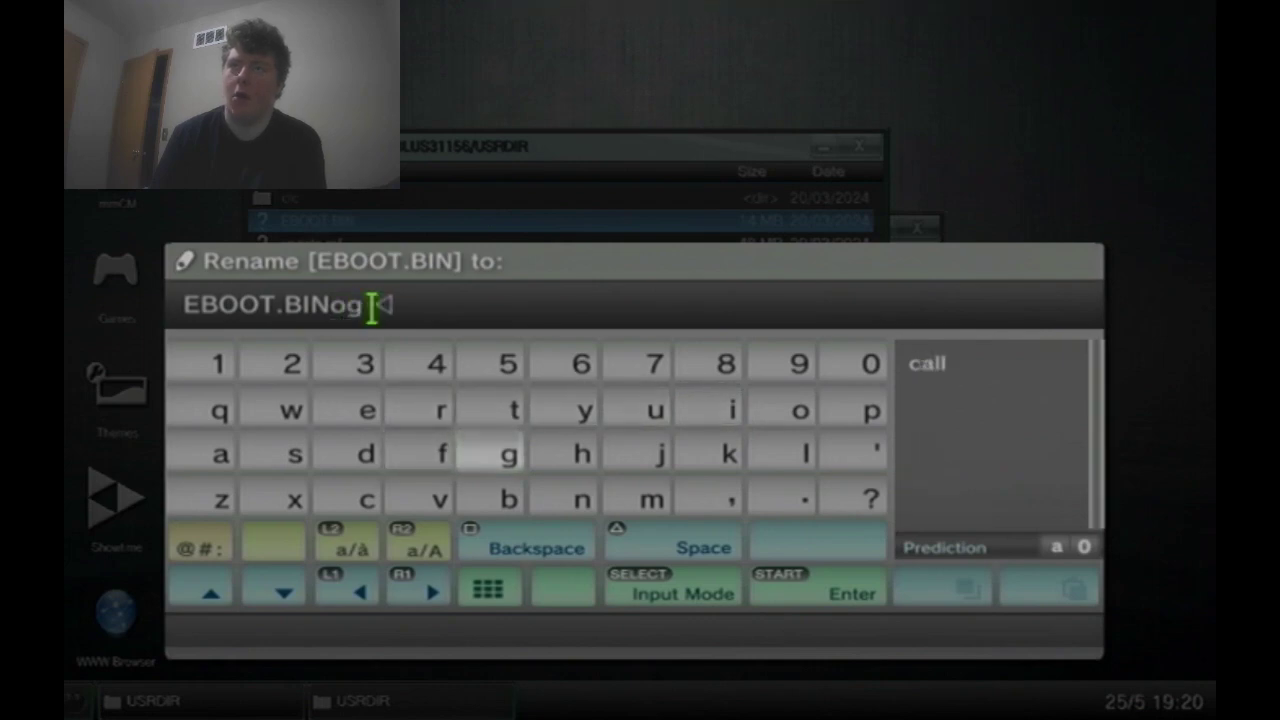
{"action": "key", "text": "Return"}
Step: Rename update.rpf in the BLUS31156 USRDIR folder to update.rpfog
{"action": "left_click", "coordinate": [386, 226]}
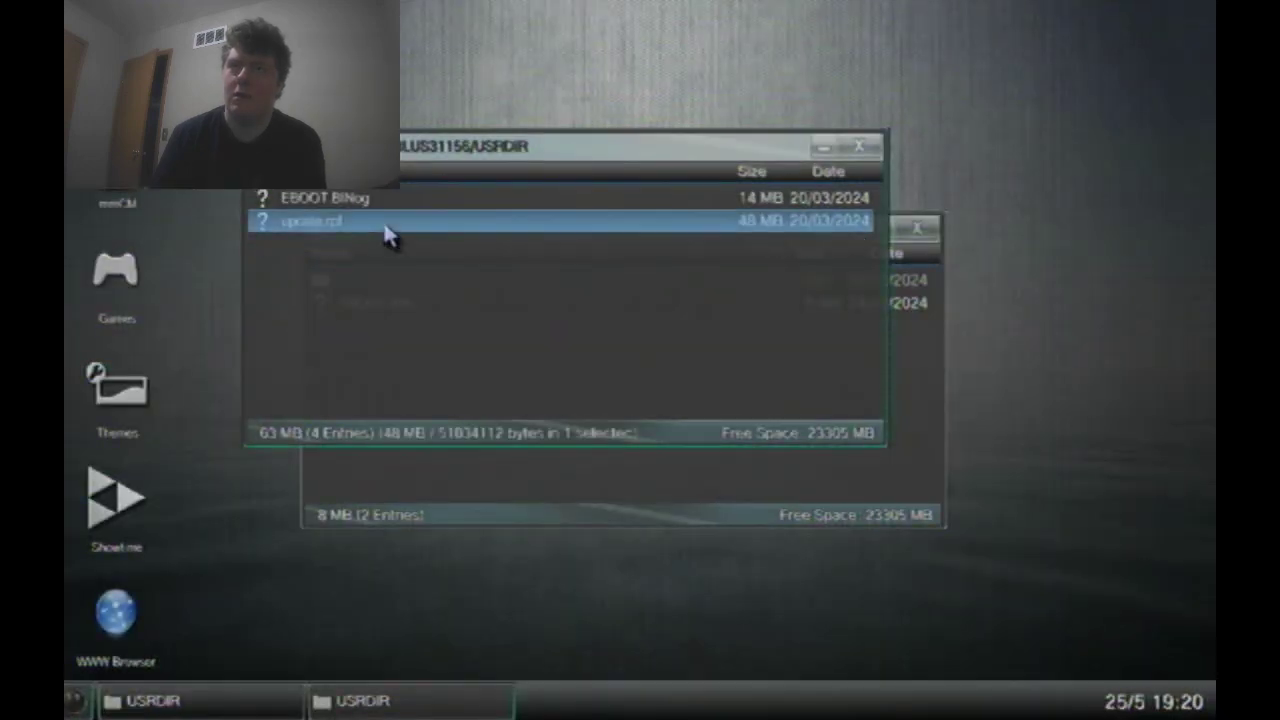
{"action": "right_click", "coordinate": [386, 229]}
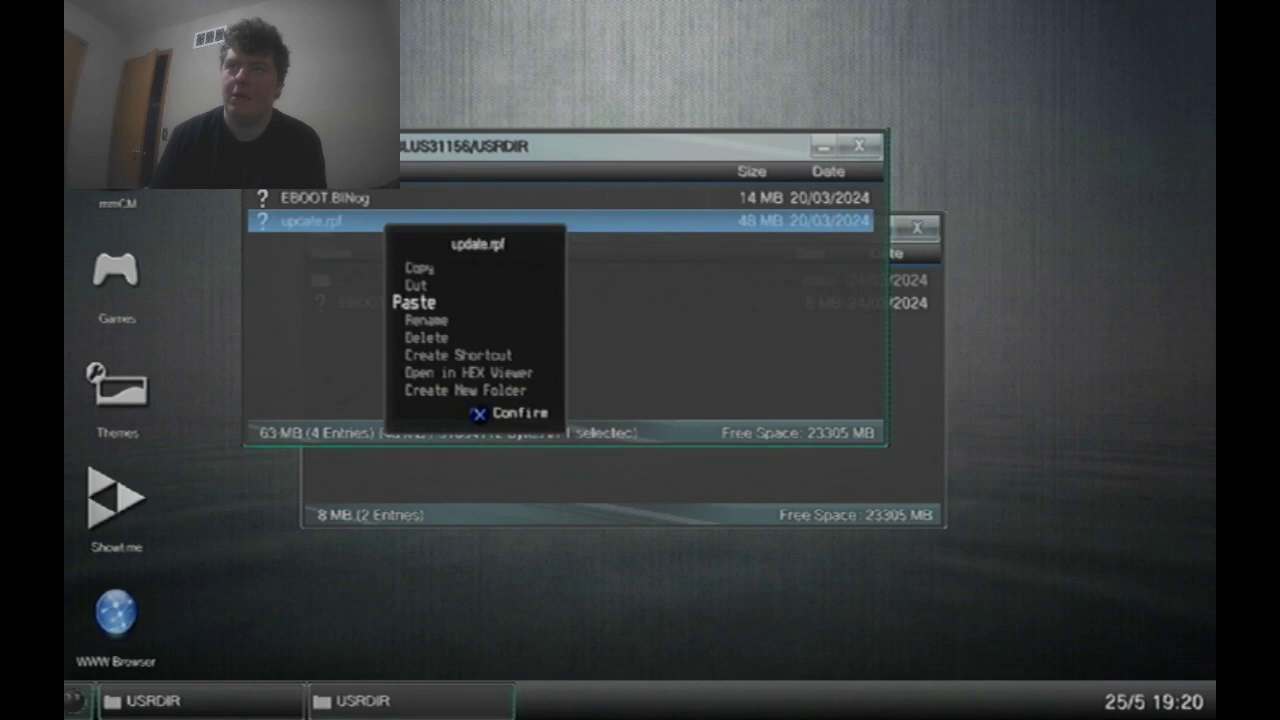
{"action": "key", "text": "Down"}
{"action": "key", "text": "Return"}
{"action": "key", "text": "Right"}
{"action": "key", "text": "Right"}
{"action": "type", "text": "og"}
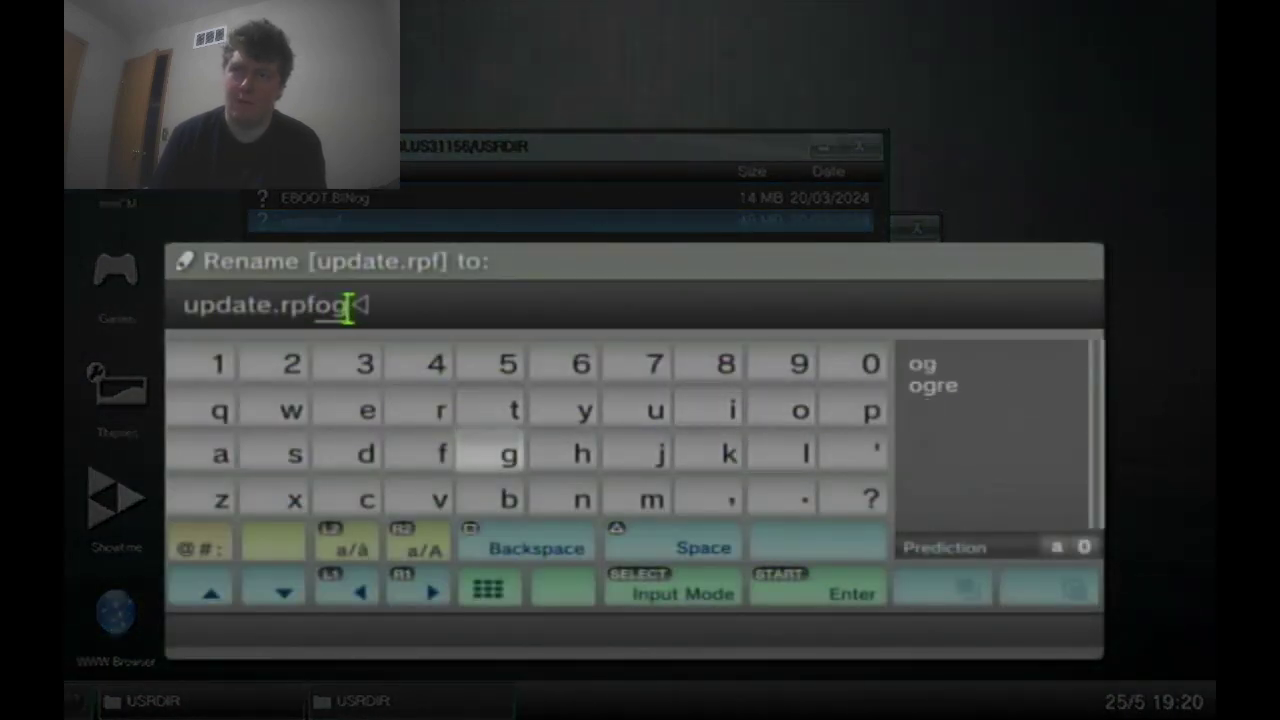
{"action": "key", "text": "Return"}
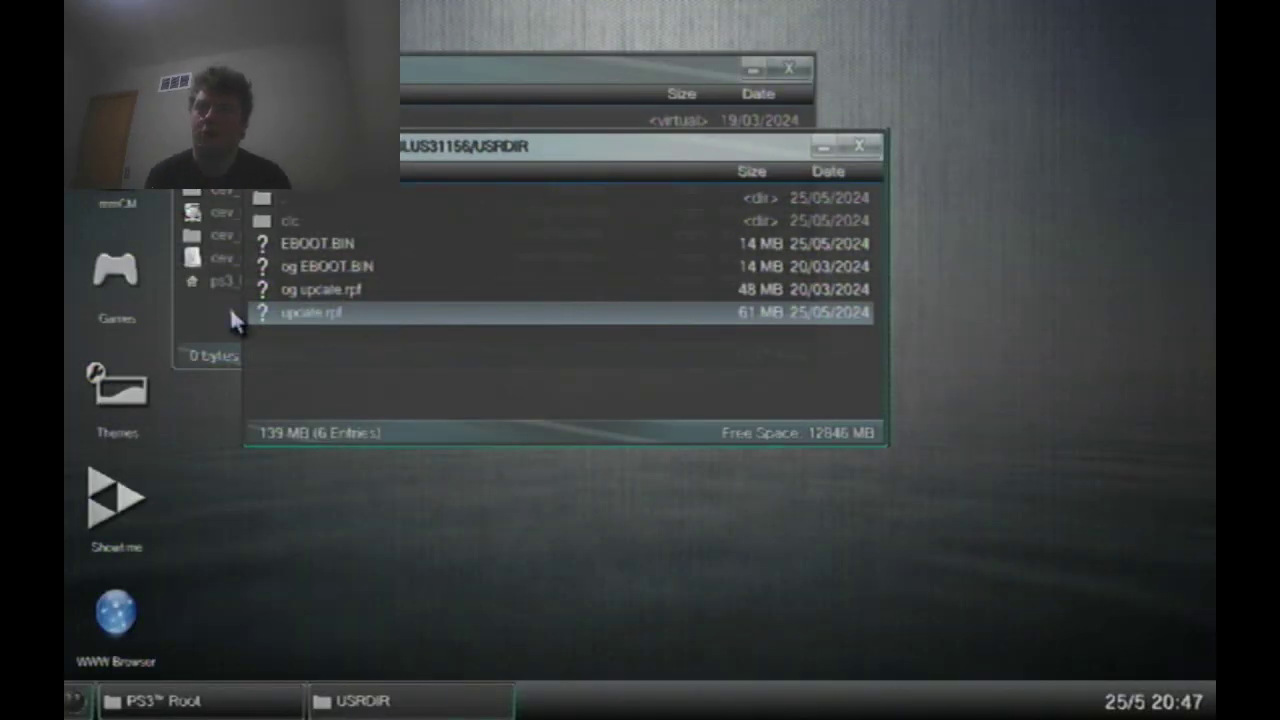
{"action": "right_click", "coordinate": [314, 318]}
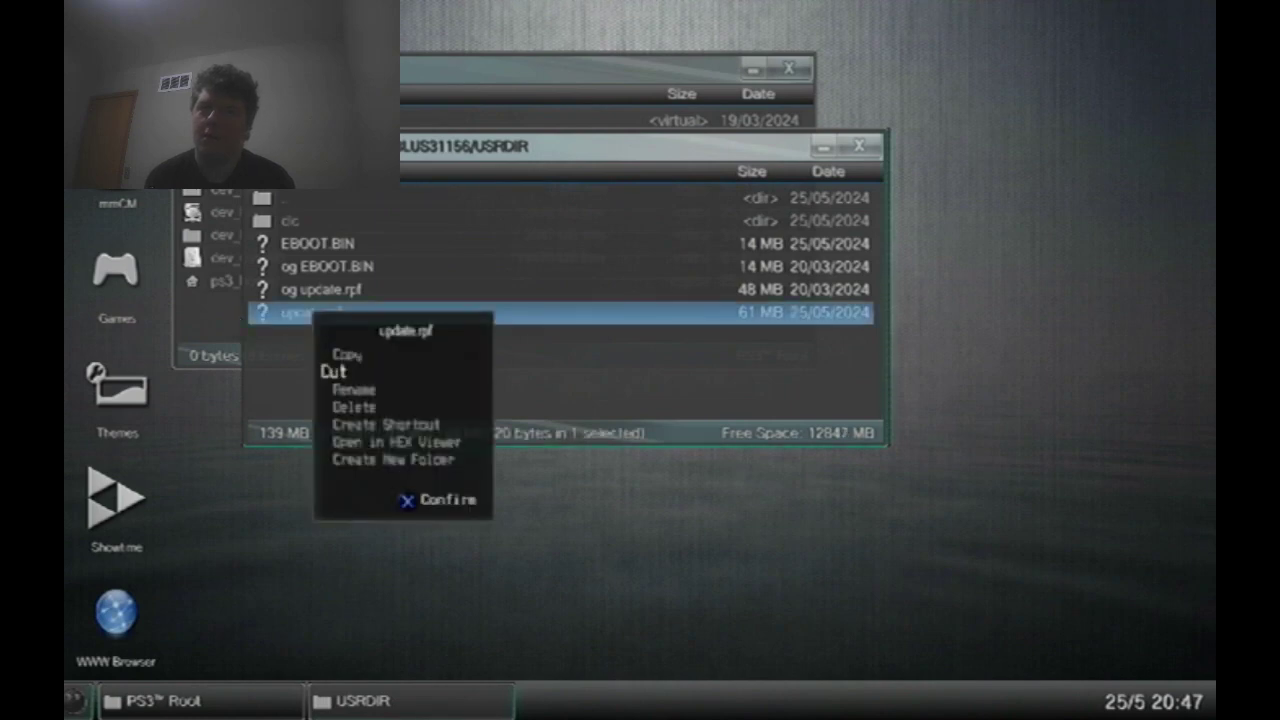
{"action": "left_click", "coordinate": [316, 318]}
{"action": "right_click", "coordinate": [316, 318]}
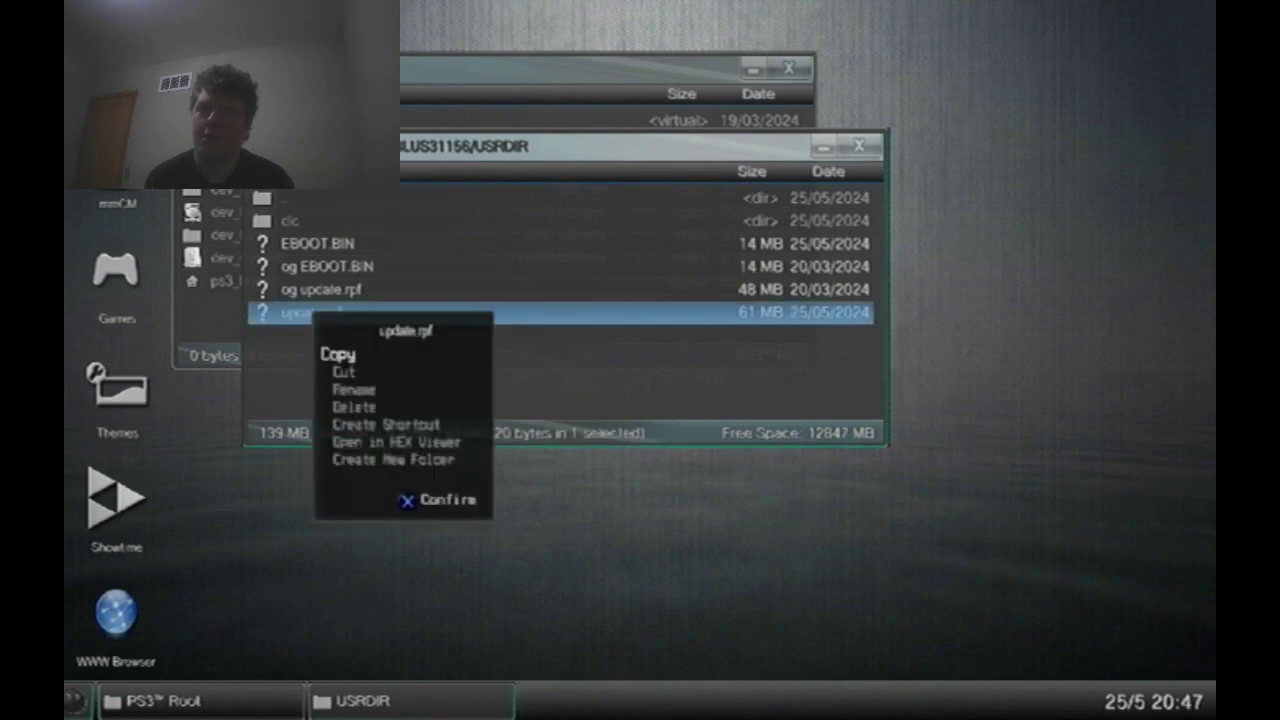
{"action": "key", "text": "Return"}
{"action": "key", "text": "Return"}
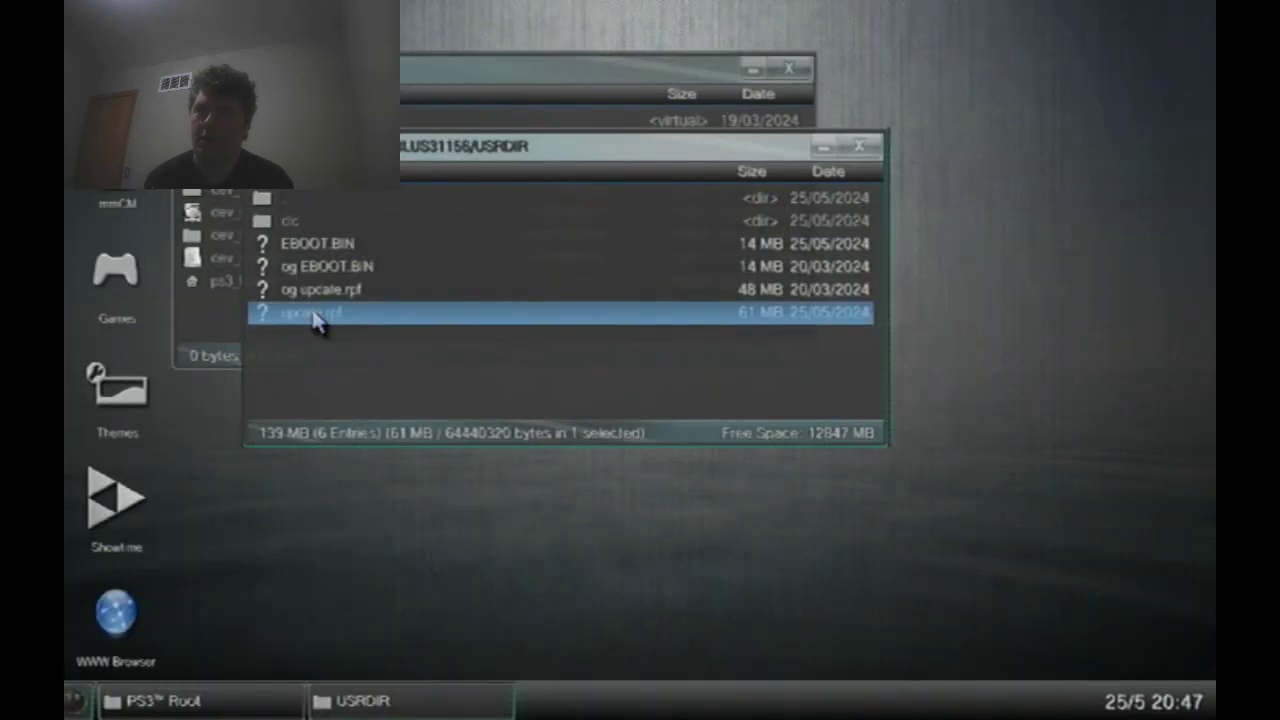
Step: Open the MOD MENU HEN BLUS folder inside Salfety 4 HEN MOD MENU [GTA V] on dev_usb000
{"action": "scroll", "coordinate": [316, 318], "scroll_direction": "down", "scroll_amount": 1}
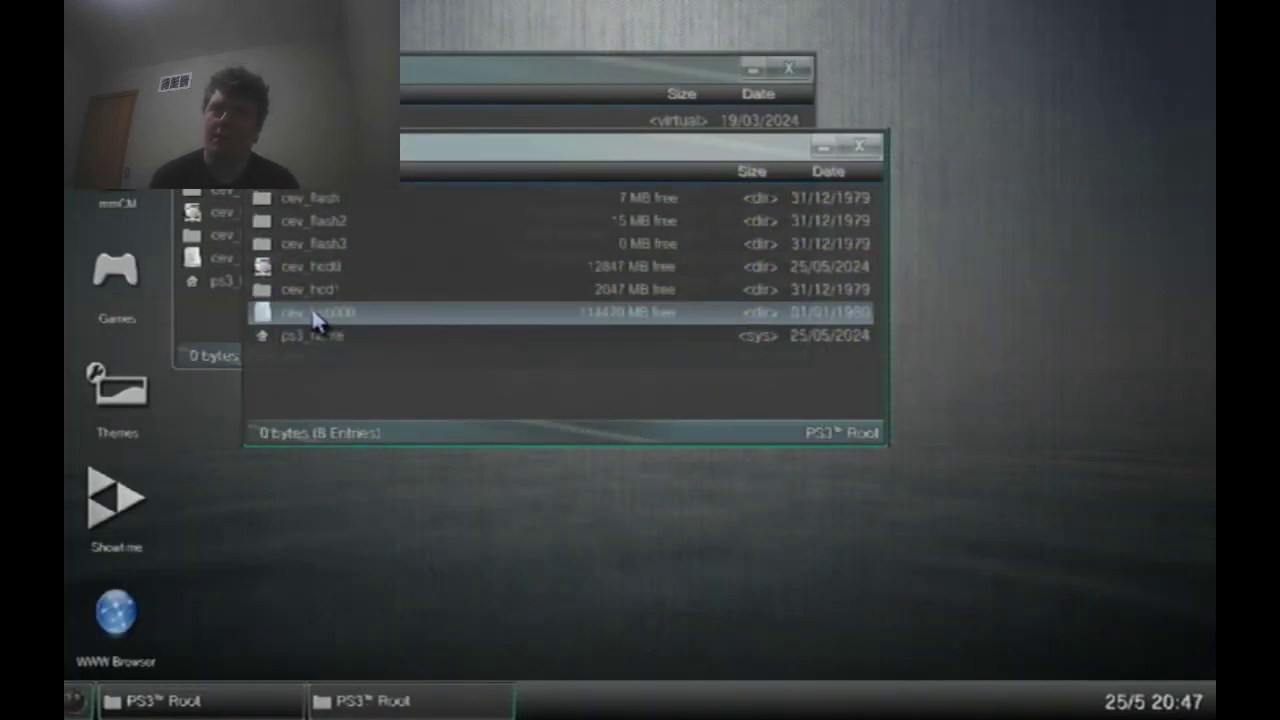
{"action": "double_click", "coordinate": [316, 318]}
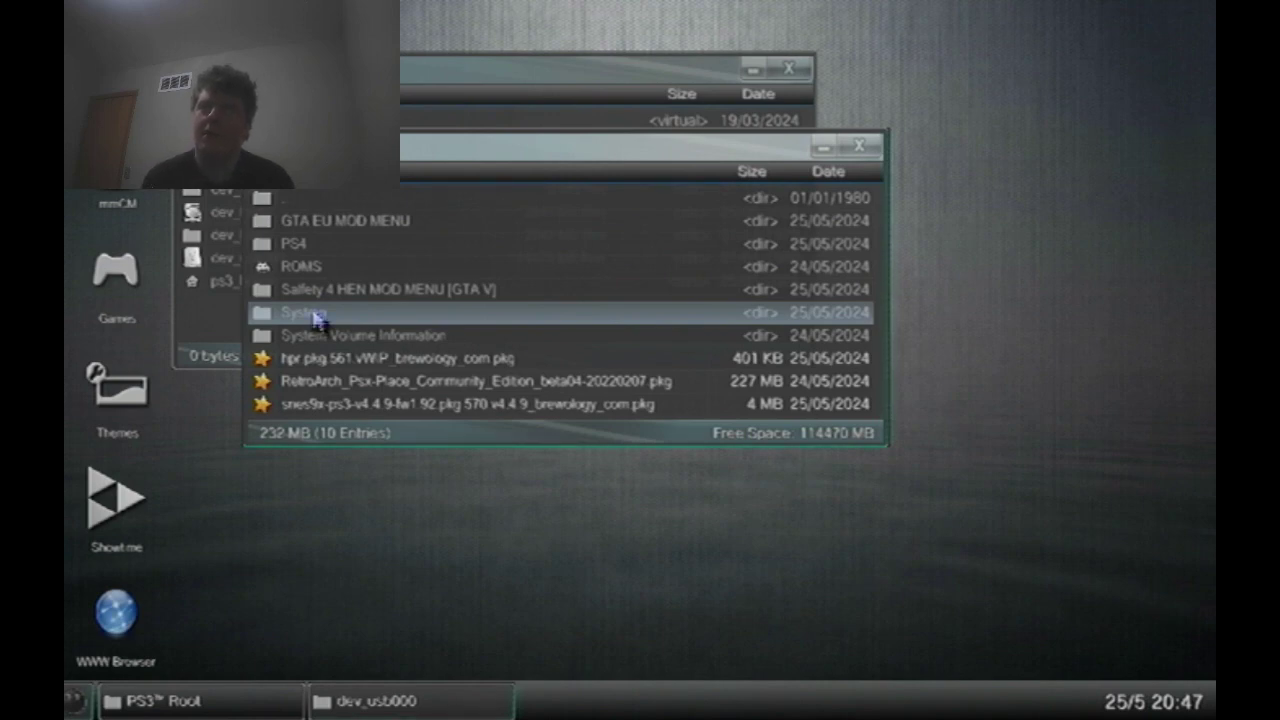
{"action": "double_click", "coordinate": [380, 296]}
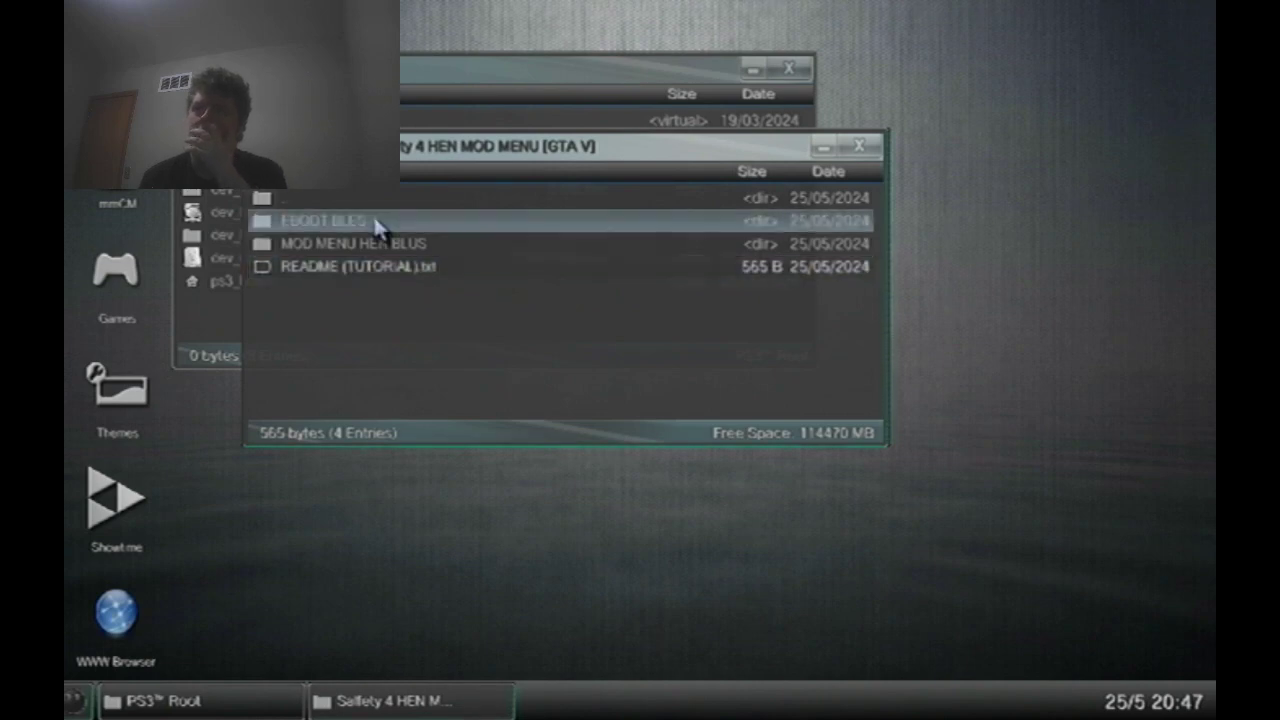
{"action": "left_click", "coordinate": [422, 244]}
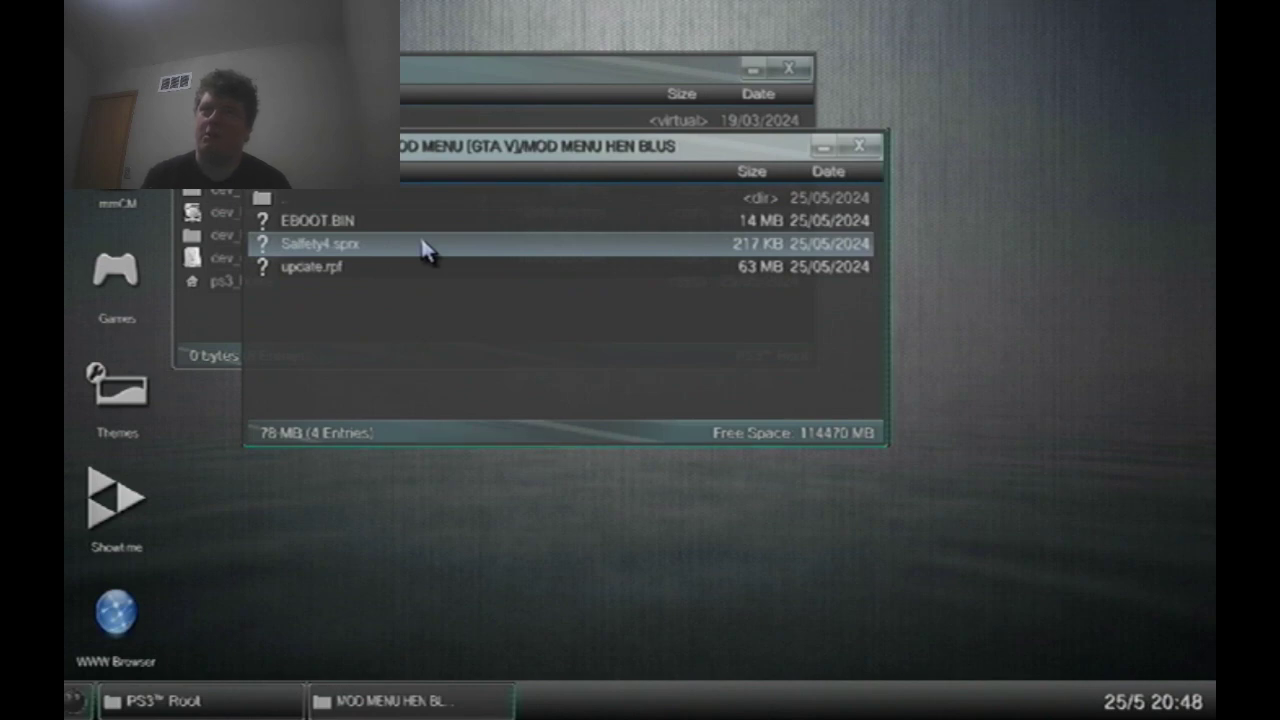
Step: Copy EBOOT.BIN and update.rpf from the MOD MENU HEN BLUS folder to the clipboard, leaving out Salfety4.sprx
{"action": "scroll", "coordinate": [422, 250], "scroll_direction": "down", "scroll_amount": 1}
{"action": "left_click", "coordinate": [422, 250]}
{"action": "right_click", "coordinate": [422, 250]}
{"action": "key", "text": "Escape"}
{"action": "scroll", "coordinate": [422, 250], "scroll_direction": "up", "scroll_amount": 1}
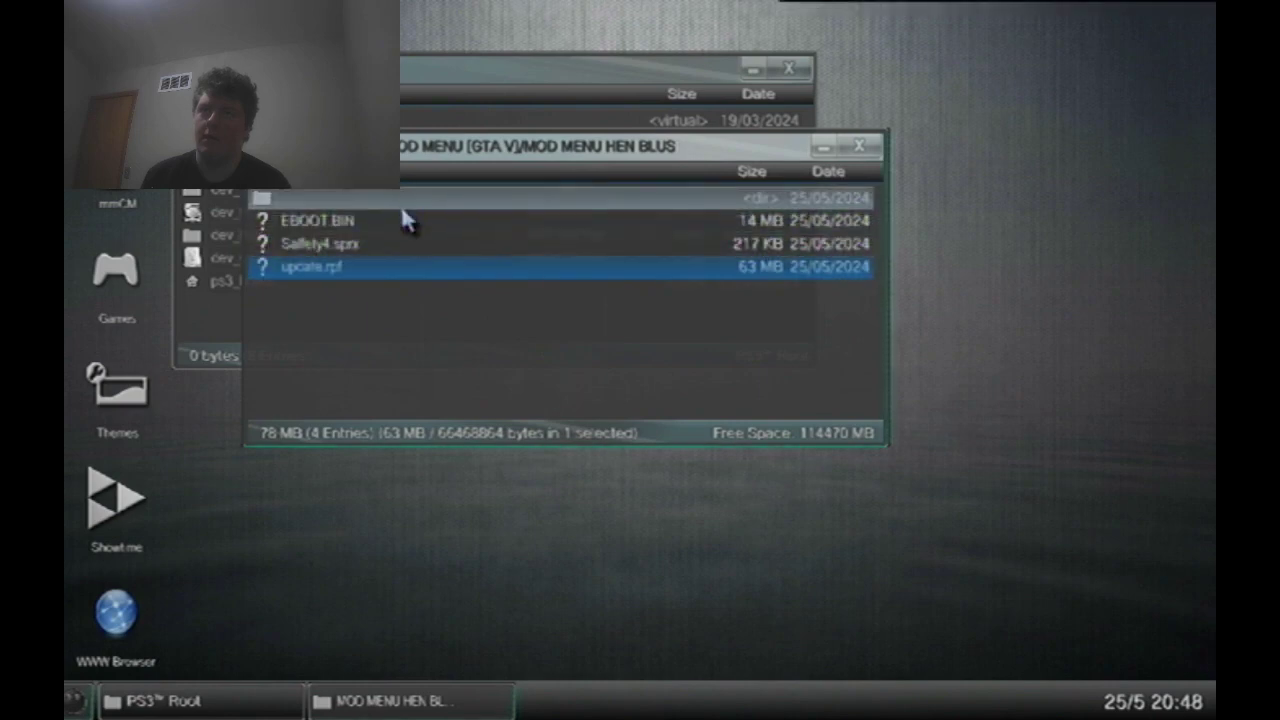
{"action": "left_click", "coordinate": [407, 222]}
{"action": "right_click", "coordinate": [407, 222]}
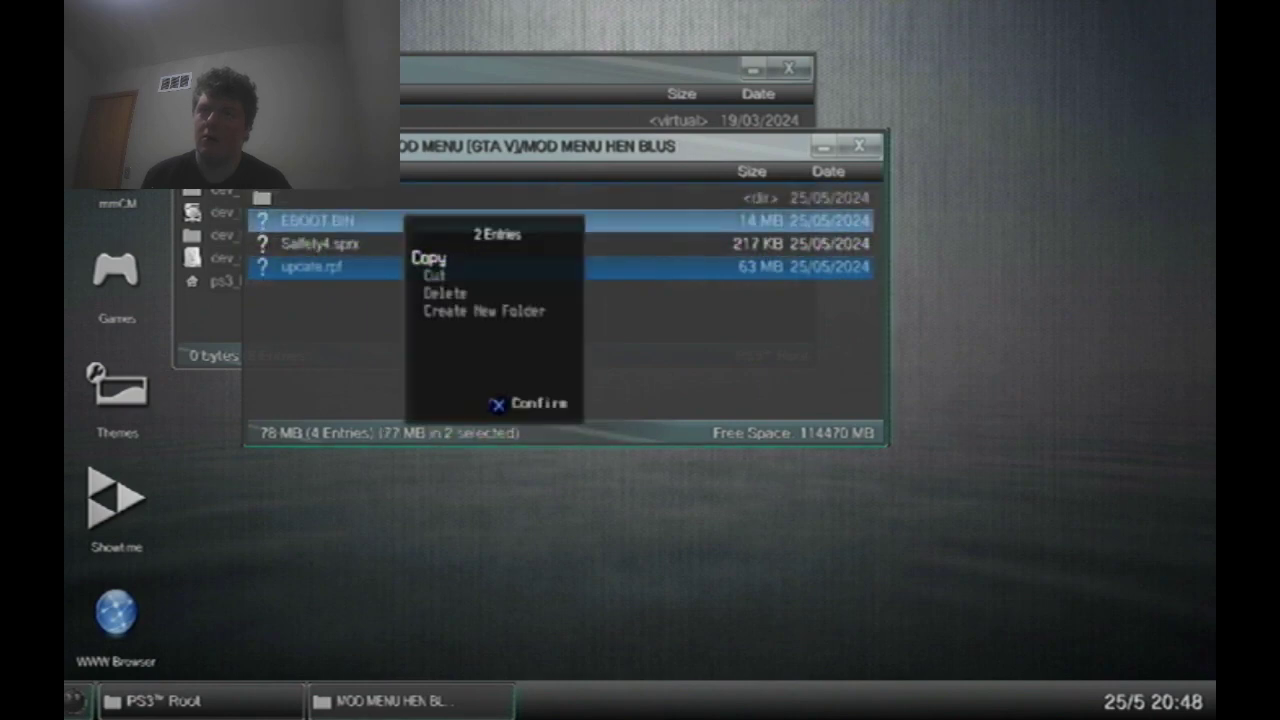
{"action": "key", "text": "Return"}
Step: Switch to the other PS3 Root window and open dev_hdd0/game/BLUS31156/USRDIR there
{"action": "key", "text": "alt+Tab"}
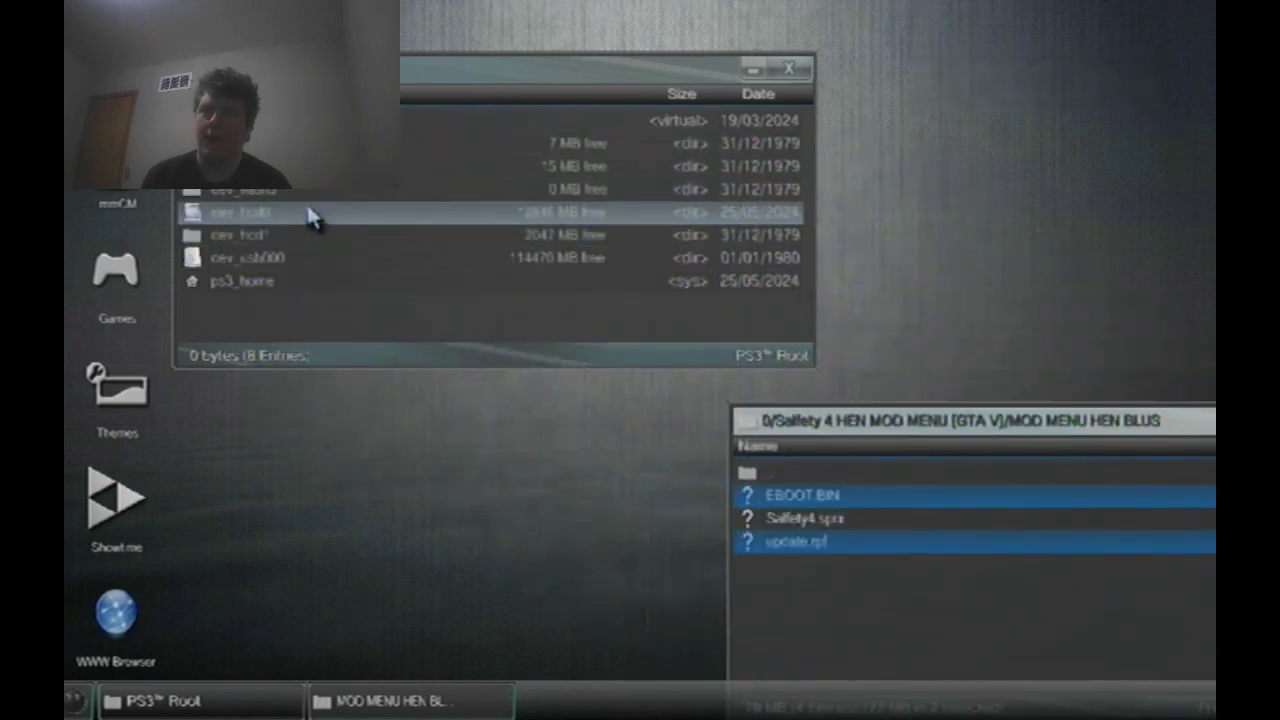
{"action": "double_click", "coordinate": [310, 218]}
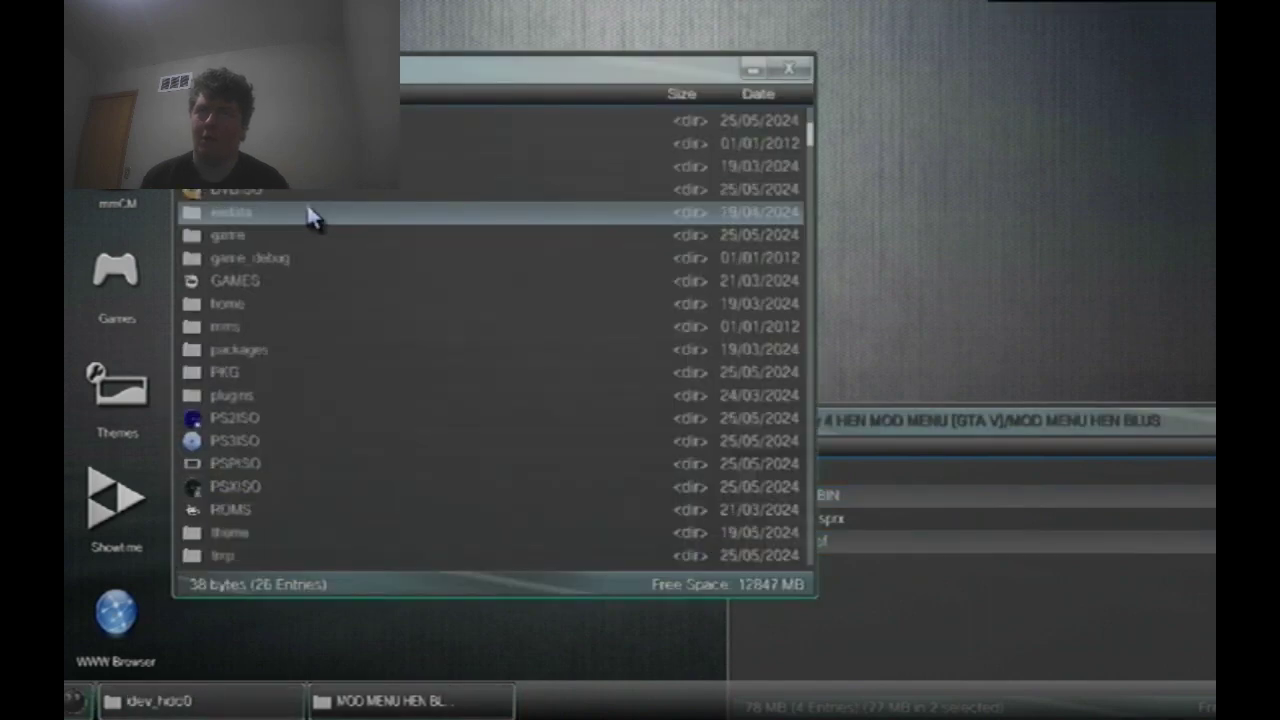
{"action": "scroll", "coordinate": [310, 218], "scroll_direction": "down", "scroll_amount": 1}
{"action": "double_click", "coordinate": [310, 218]}
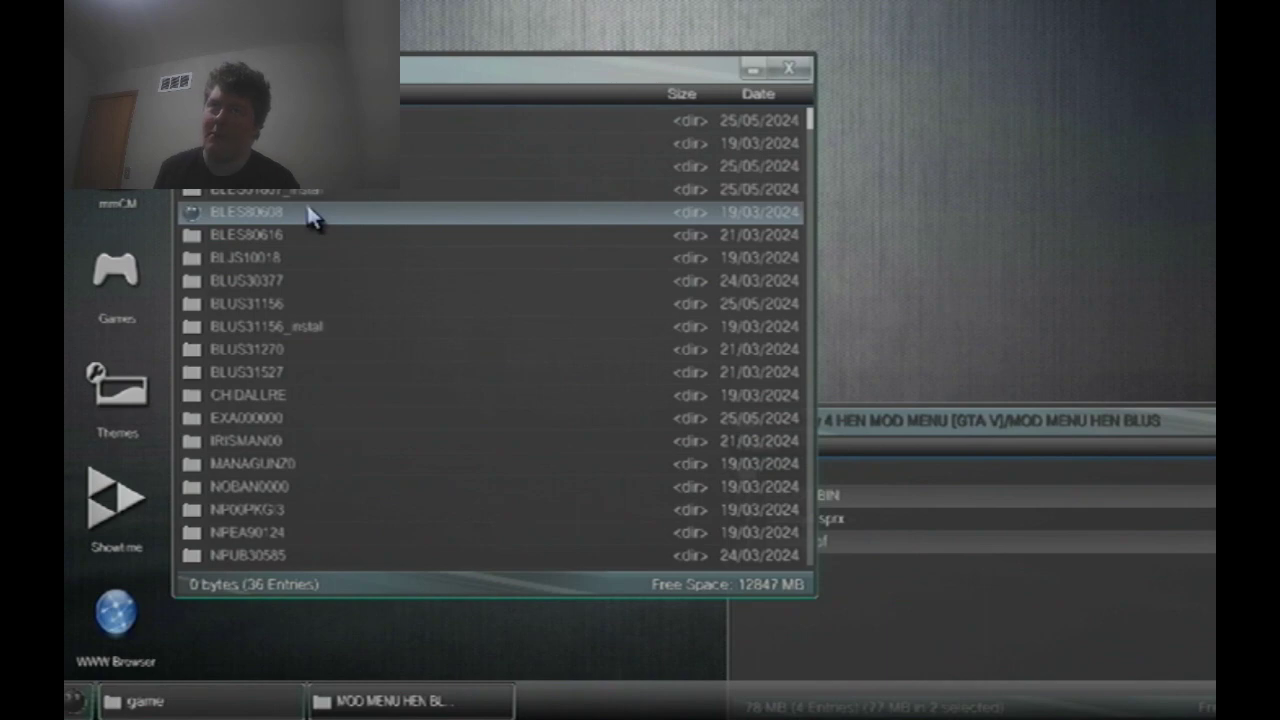
{"action": "scroll", "coordinate": [310, 218], "scroll_direction": "down", "scroll_amount": 1}
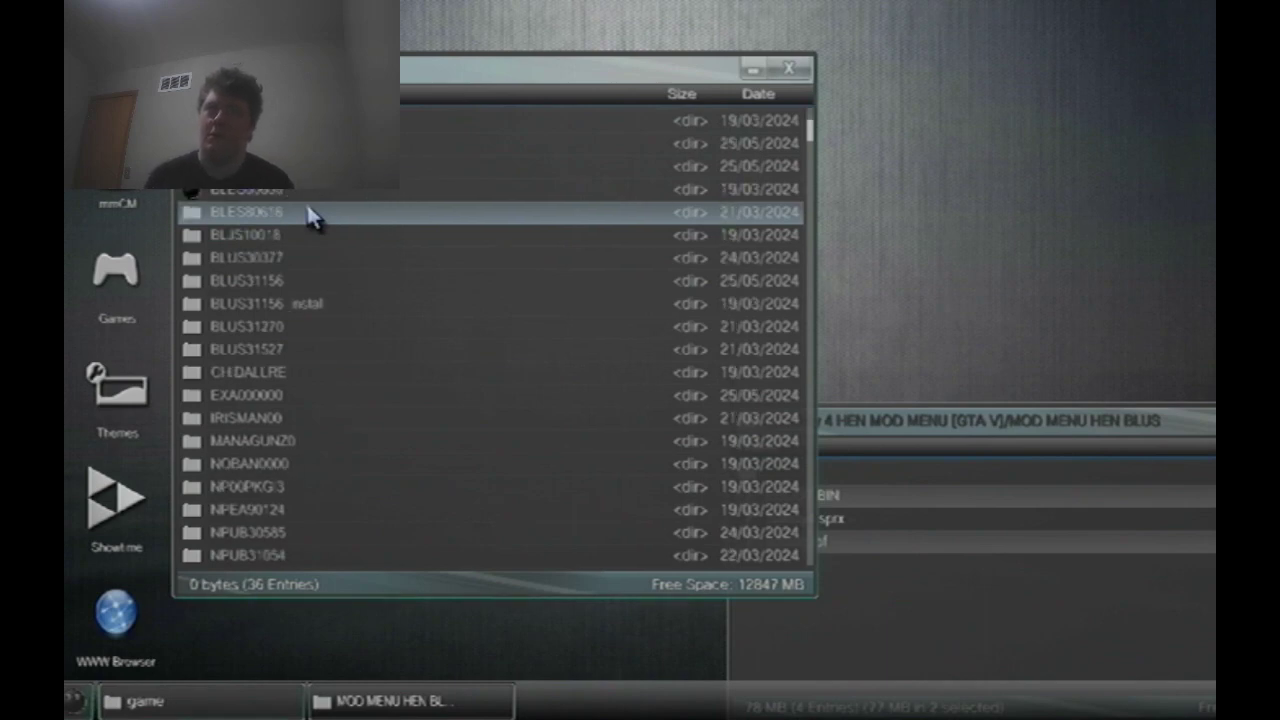
{"action": "scroll", "coordinate": [310, 218], "scroll_direction": "down", "scroll_amount": 3}
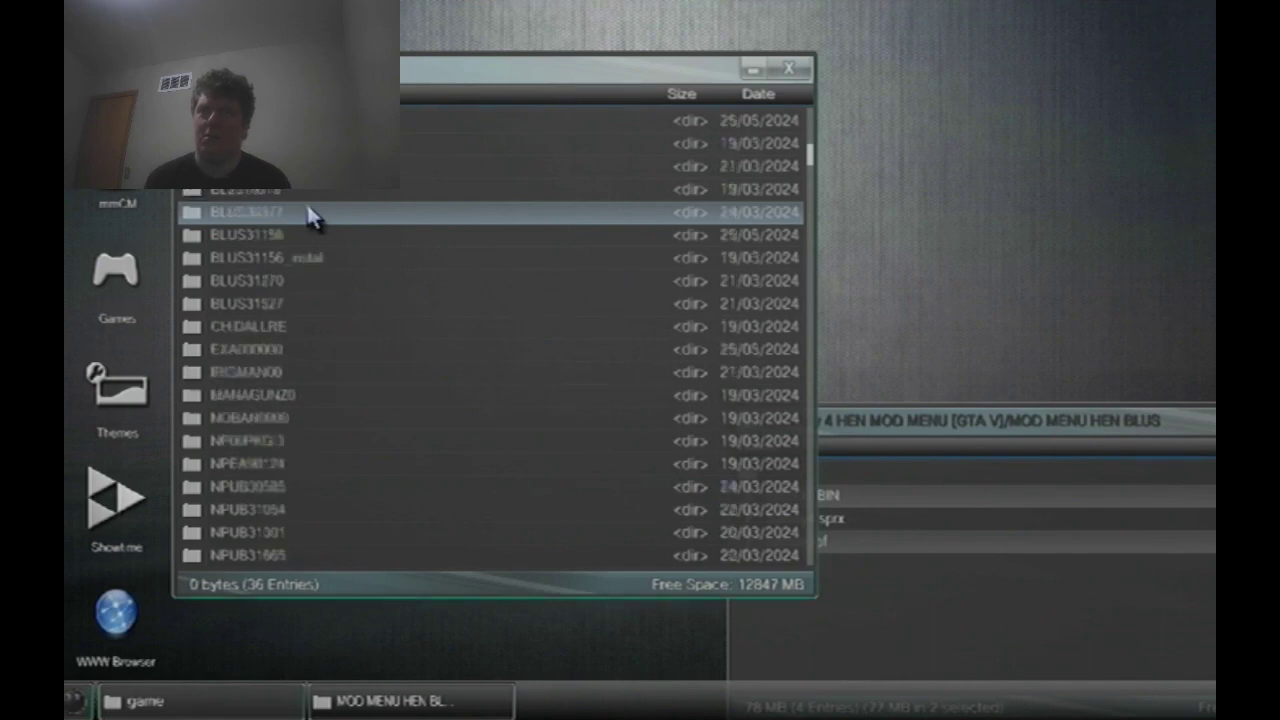
{"action": "left_click", "coordinate": [308, 213]}
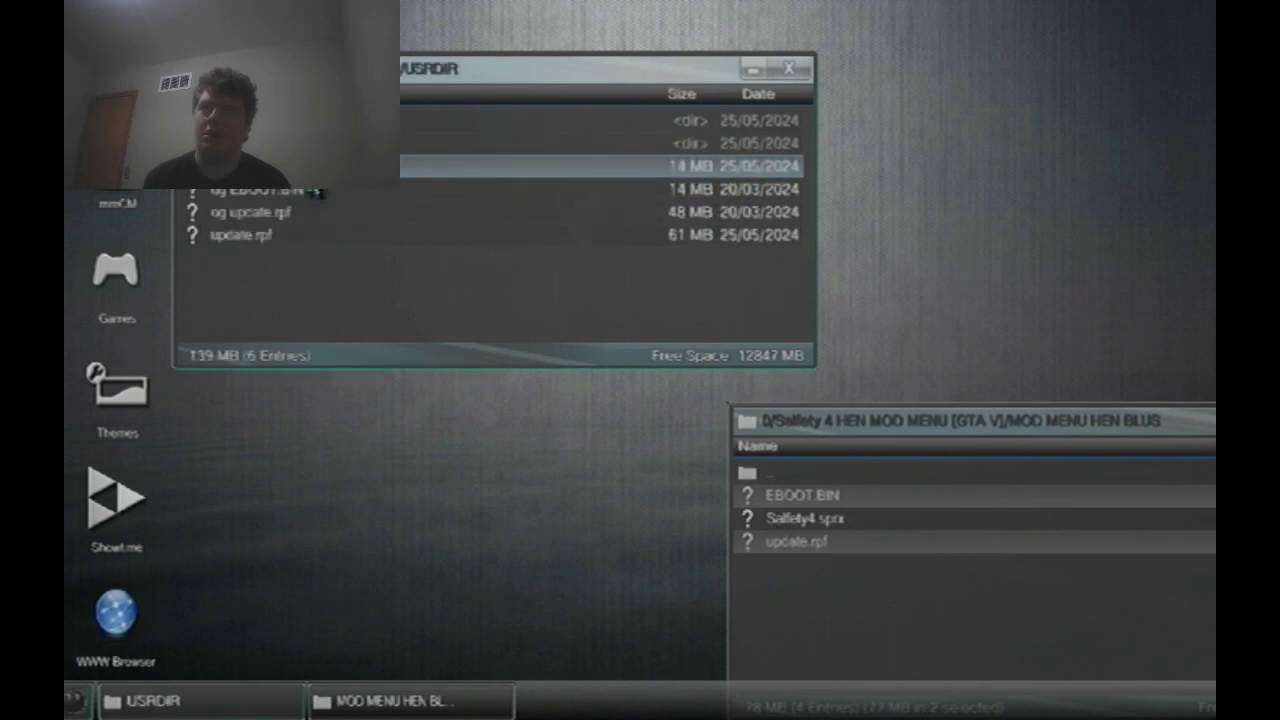
Step: Paste EBOOT.BIN and update.rpf into the BLUS31156 USRDIR folder, and copy Salfety4.sprx from the MOD MENU HEN BLUS folder to the clipboard
{"action": "right_click", "coordinate": [307, 270]}
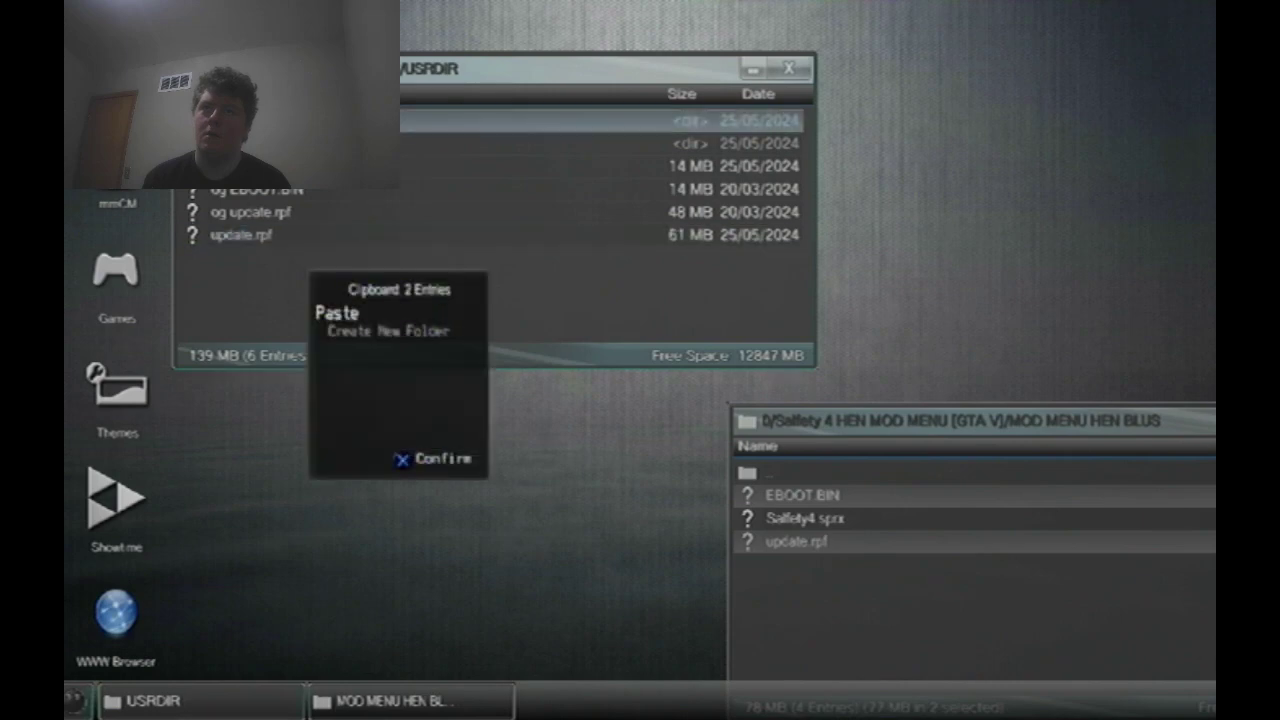
{"action": "key", "text": "Return"}
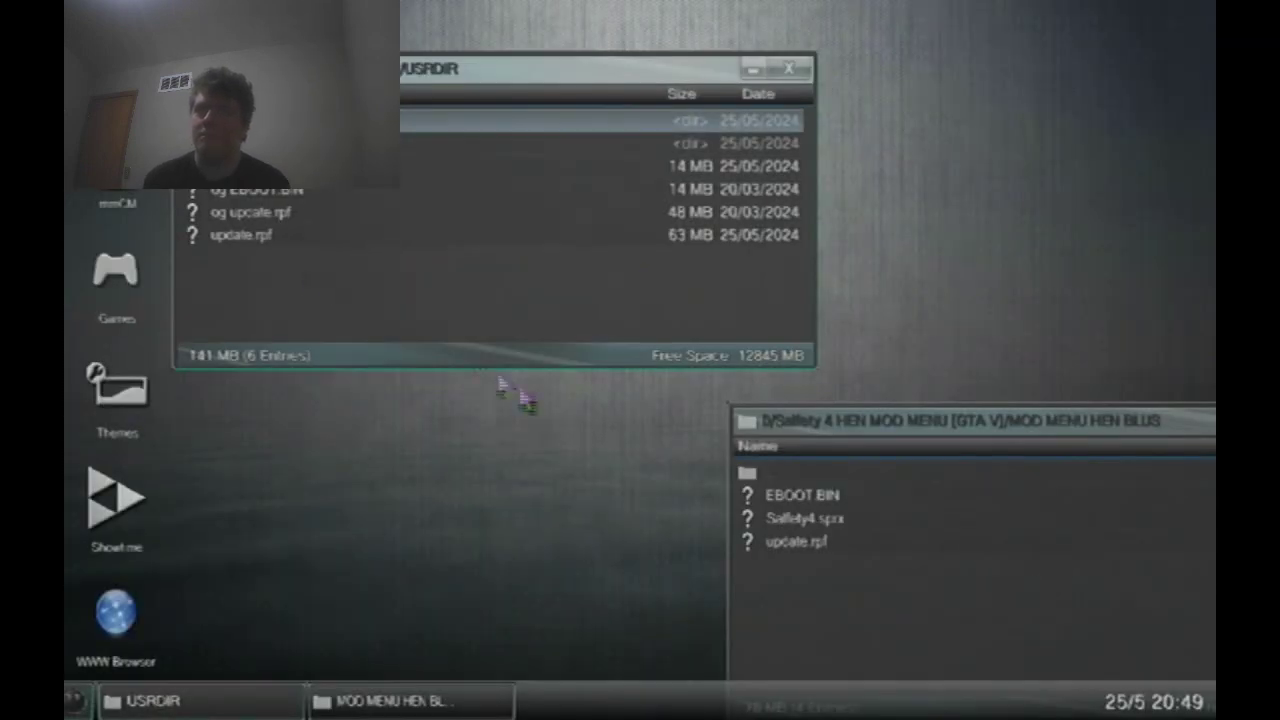
{"action": "right_click", "coordinate": [806, 530]}
{"action": "key", "text": "Return"}
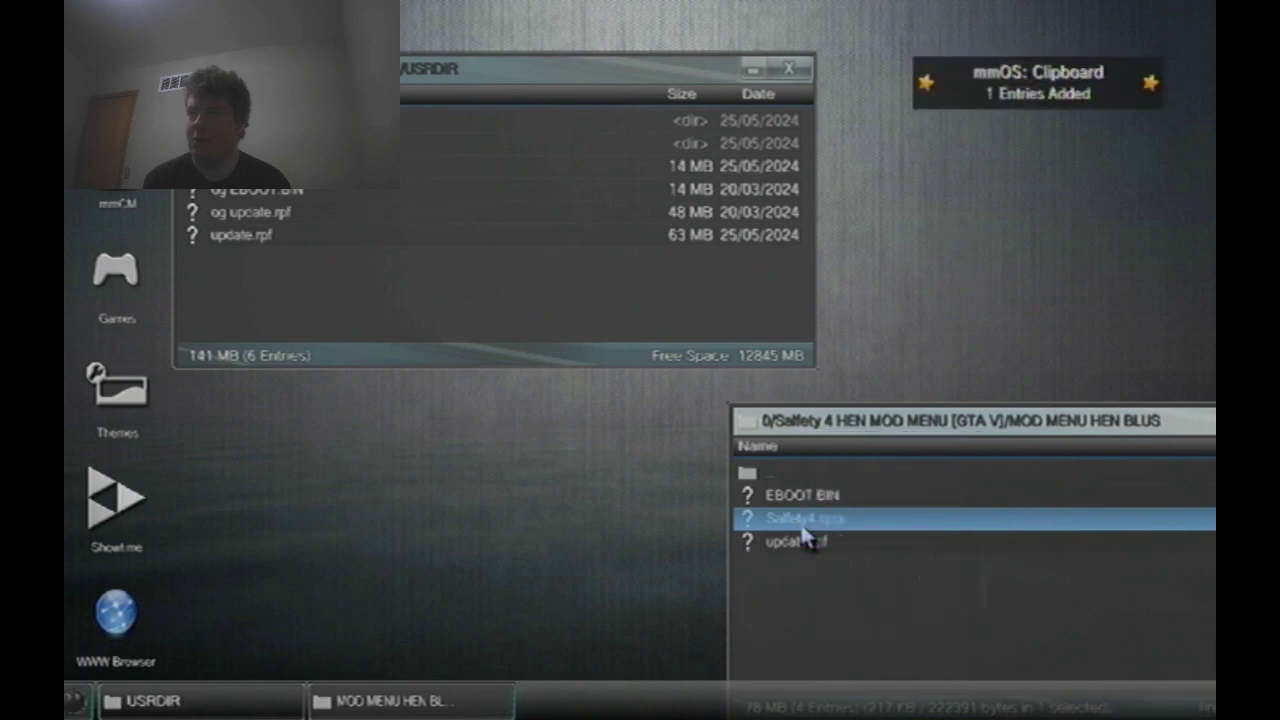
Step: Go up from the USRDIR folder to dev_hdd0 and browse its folder list for the destination of Salfety4.sprx
{"action": "left_click", "coordinate": [443, 323]}
{"action": "key", "text": "BackSpace"}
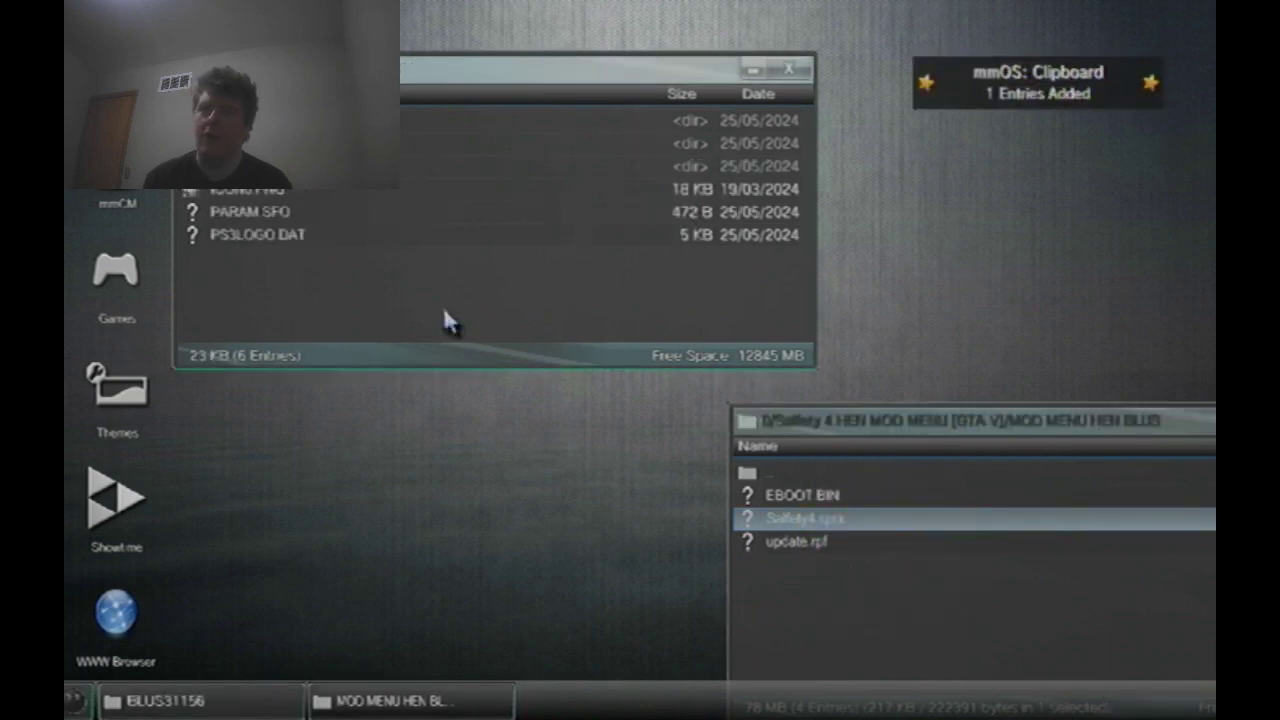
{"action": "key", "text": "BackSpace"}
{"action": "key", "text": "BackSpace"}
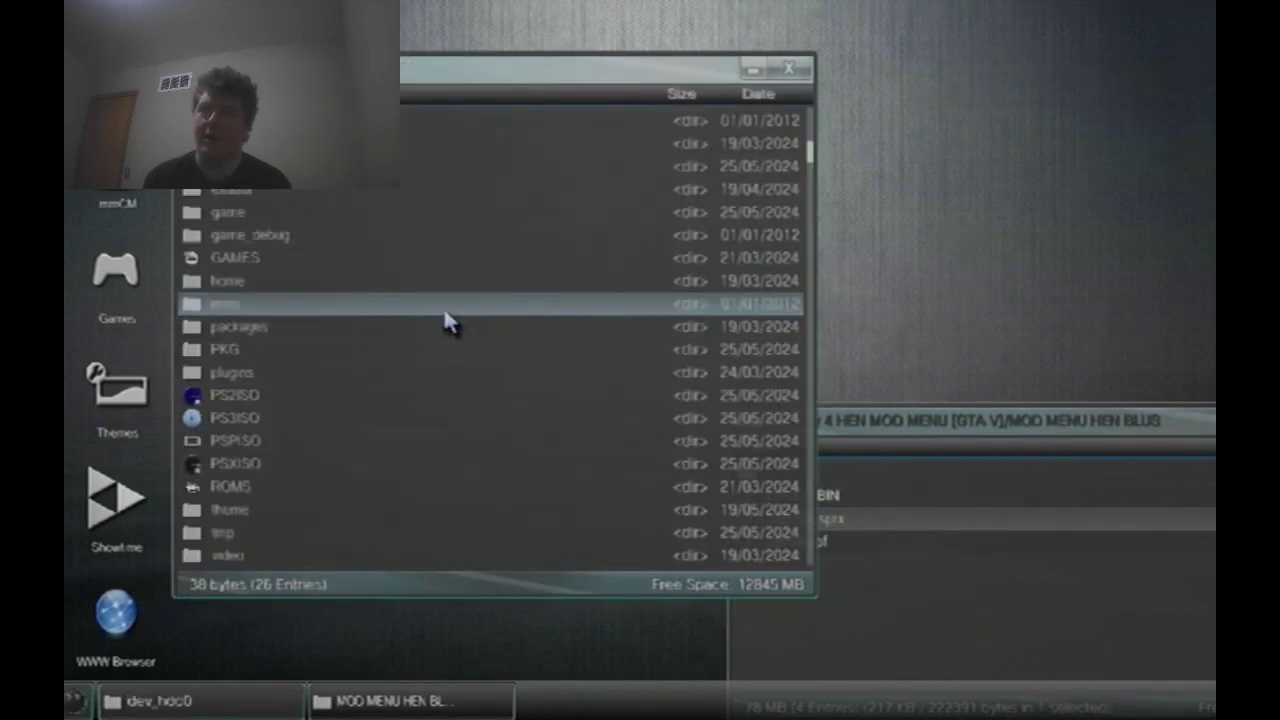
{"action": "key", "text": "Down"}
{"action": "key", "text": "Down"}
{"action": "key", "text": "Down"}
{"action": "key", "text": "Down"}
{"action": "key", "text": "Down"}
{"action": "key", "text": "Down"}
{"action": "key", "text": "Down"}
{"action": "key", "text": "Down"}
{"action": "key", "text": "Down"}
{"action": "key", "text": "Down"}
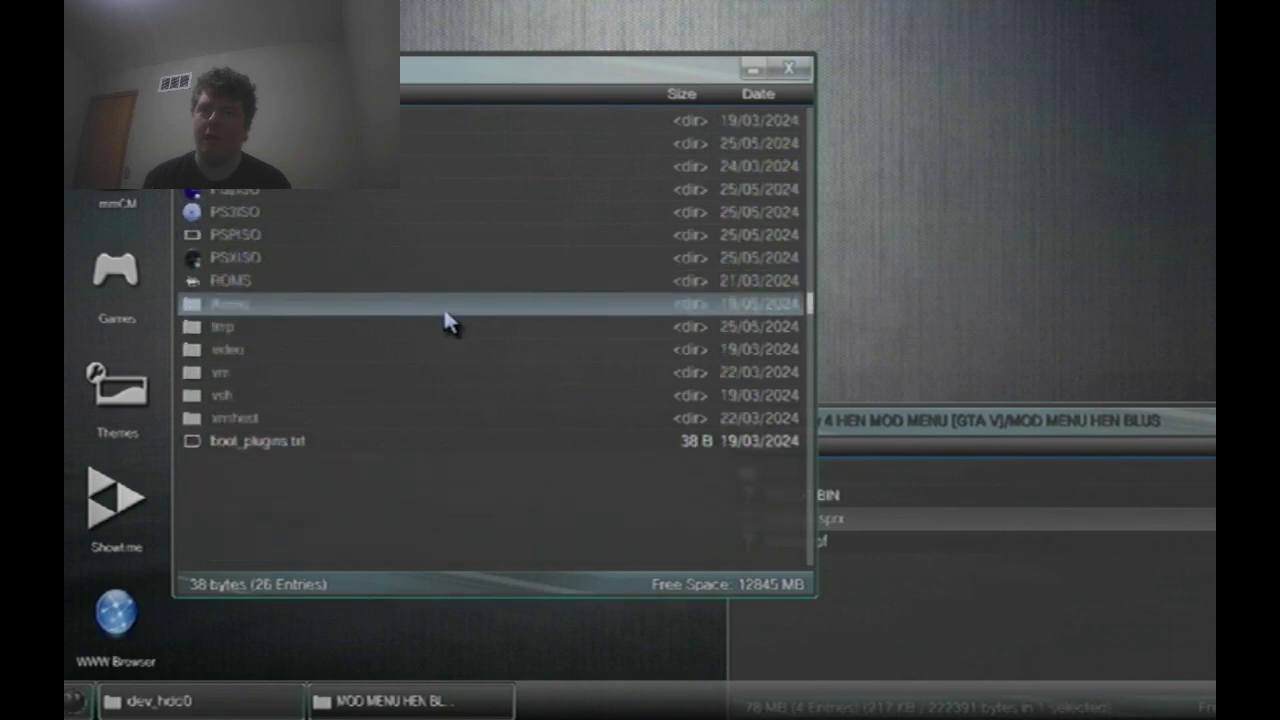
{"action": "key", "text": "Up"}
{"action": "key", "text": "Up"}
{"action": "key", "text": "Return"}
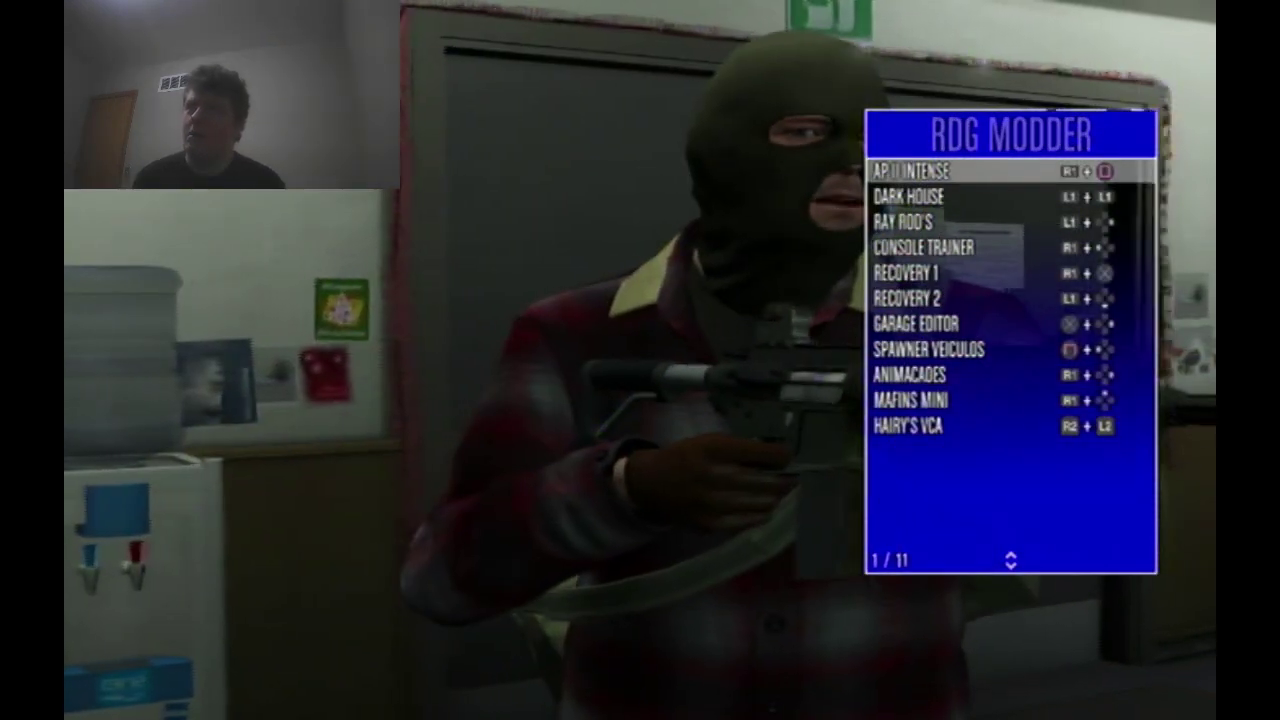
Step: Enable AP II INTENSE in the in-game RDG MODDER list and bring up its Main Menu
{"action": "key", "text": "Down"}
{"action": "key", "text": "Up"}
{"action": "key", "text": "Down"}
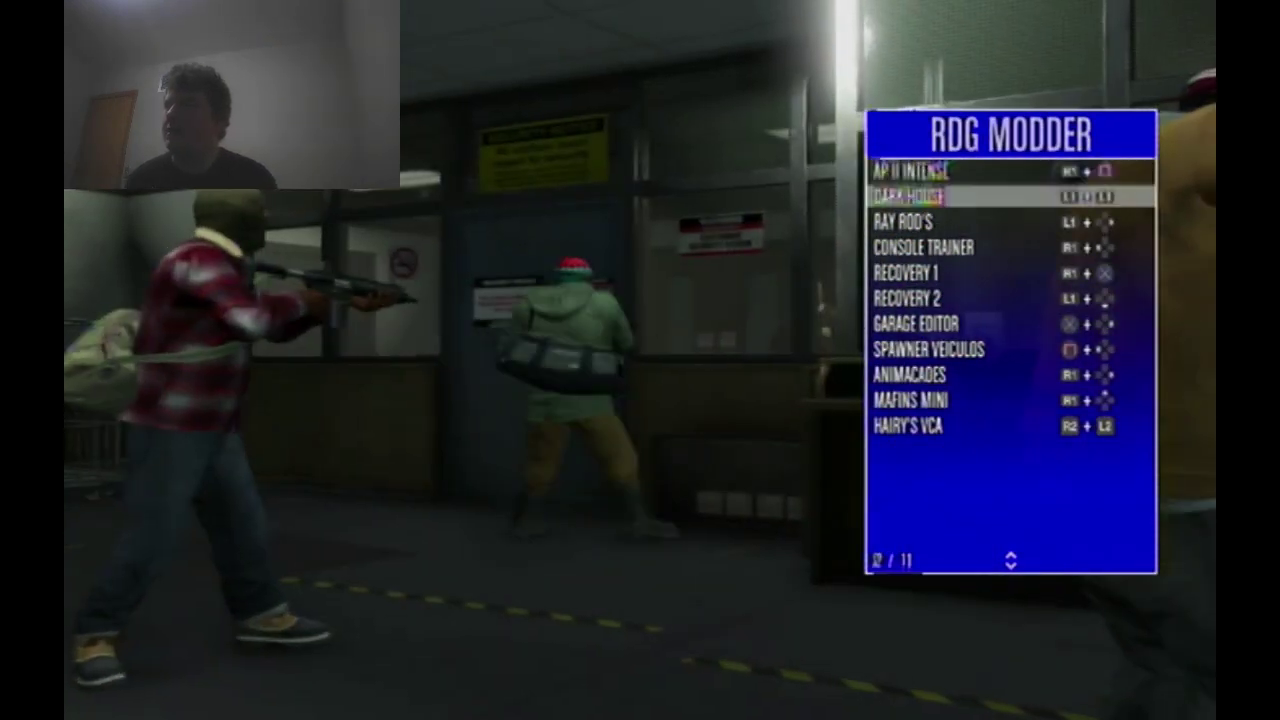
{"action": "key", "text": "Up"}
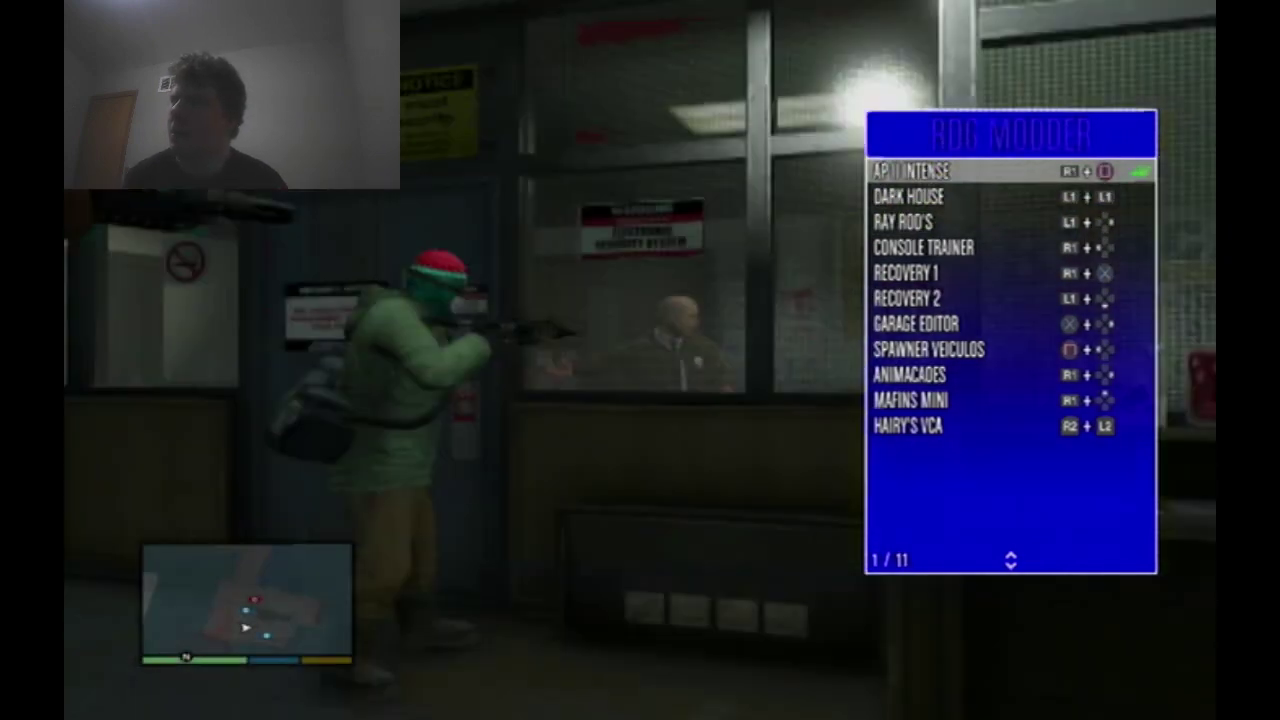
{"action": "key", "text": "Escape"}
{"action": "key", "text": "F4"}
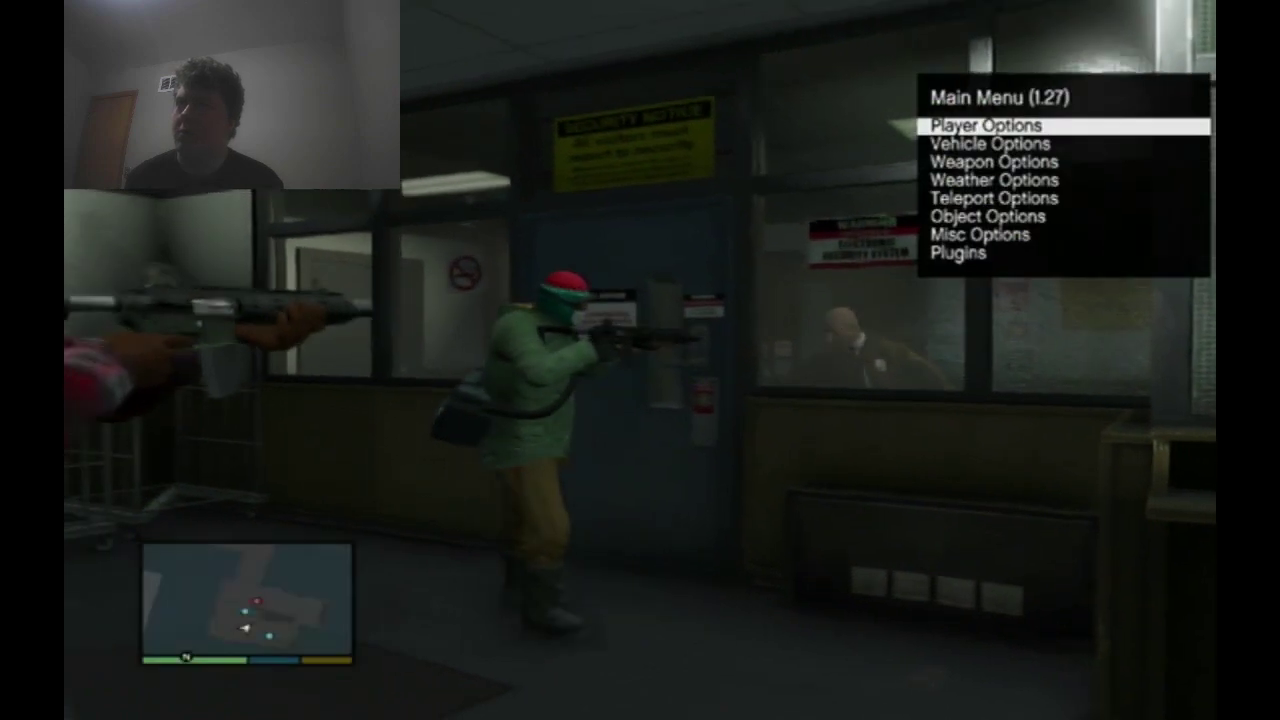
Step: Open Player Options, look into the Online Players submenu and return to the Player Options list
{"action": "key", "text": "Return"}
{"action": "key", "text": "Down"}
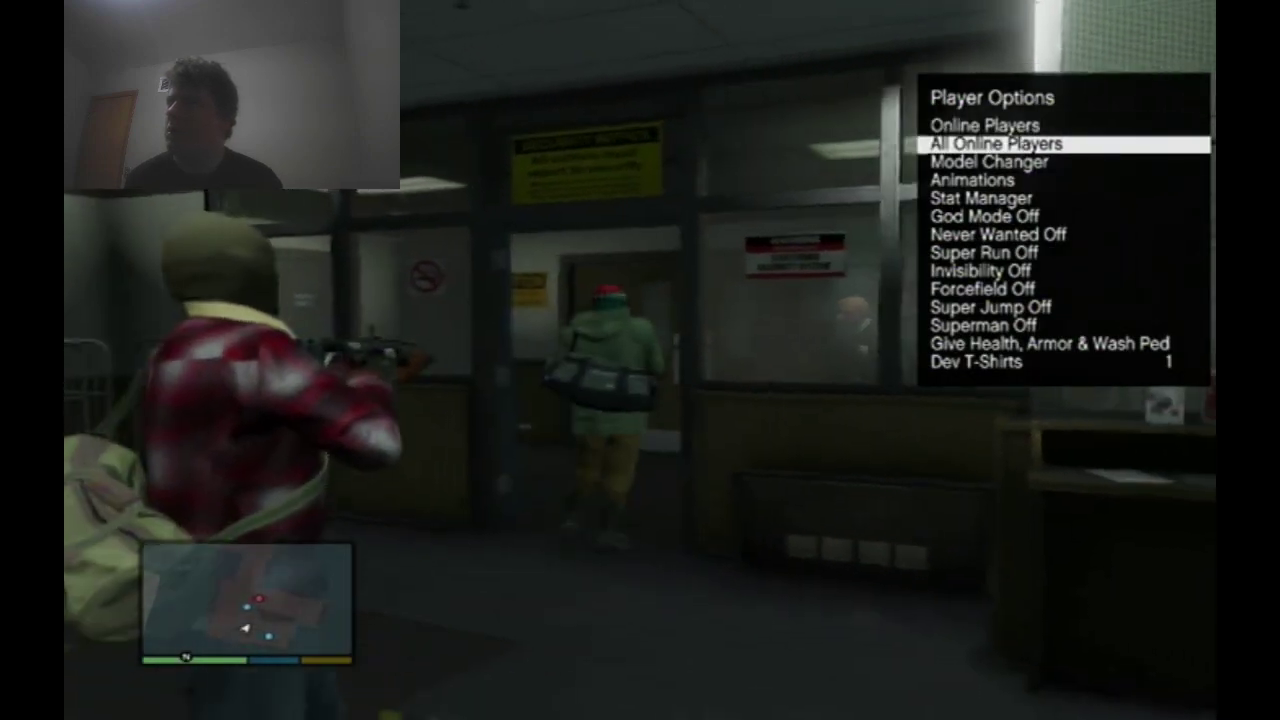
{"action": "key", "text": "Up"}
{"action": "key", "text": "Return"}
{"action": "key", "text": "BackSpace"}
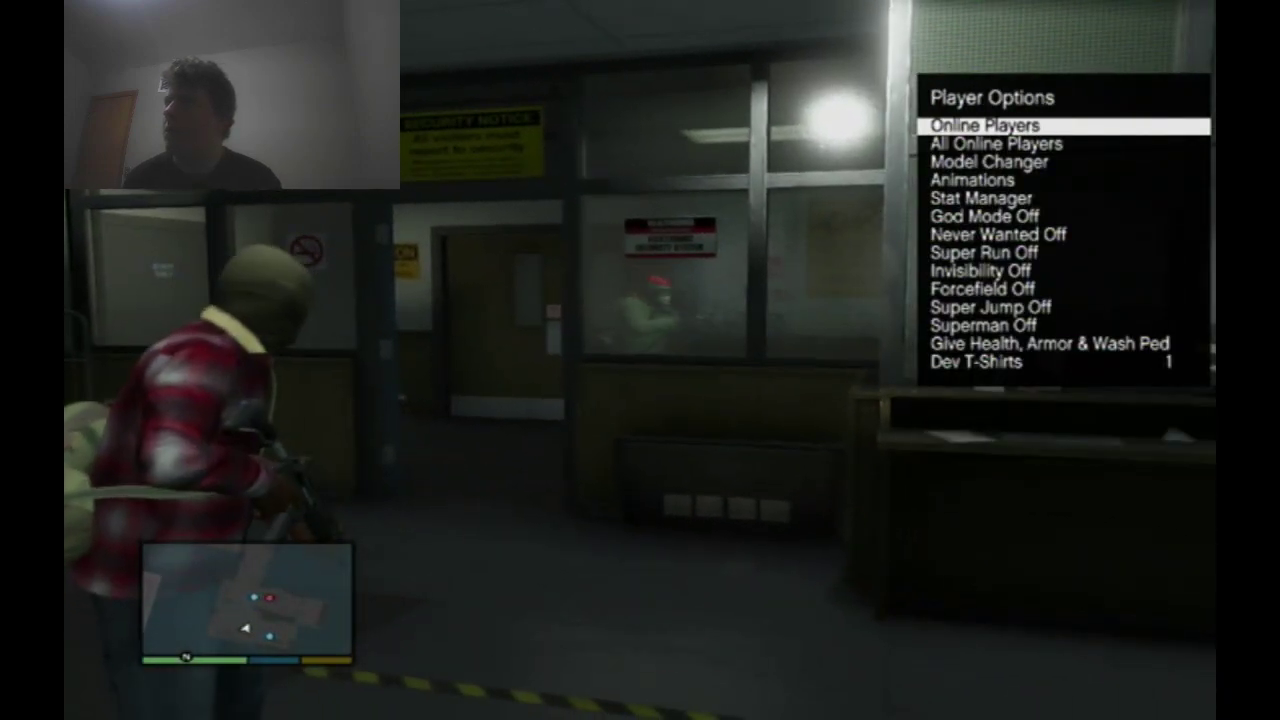
Step: Toggle the Super Run option in Player Options and look at the options below it
{"action": "key", "text": "Down"}
{"action": "key", "text": "Down"}
{"action": "key", "text": "Down"}
{"action": "key", "text": "Down"}
{"action": "key", "text": "Down"}
{"action": "key", "text": "Down"}
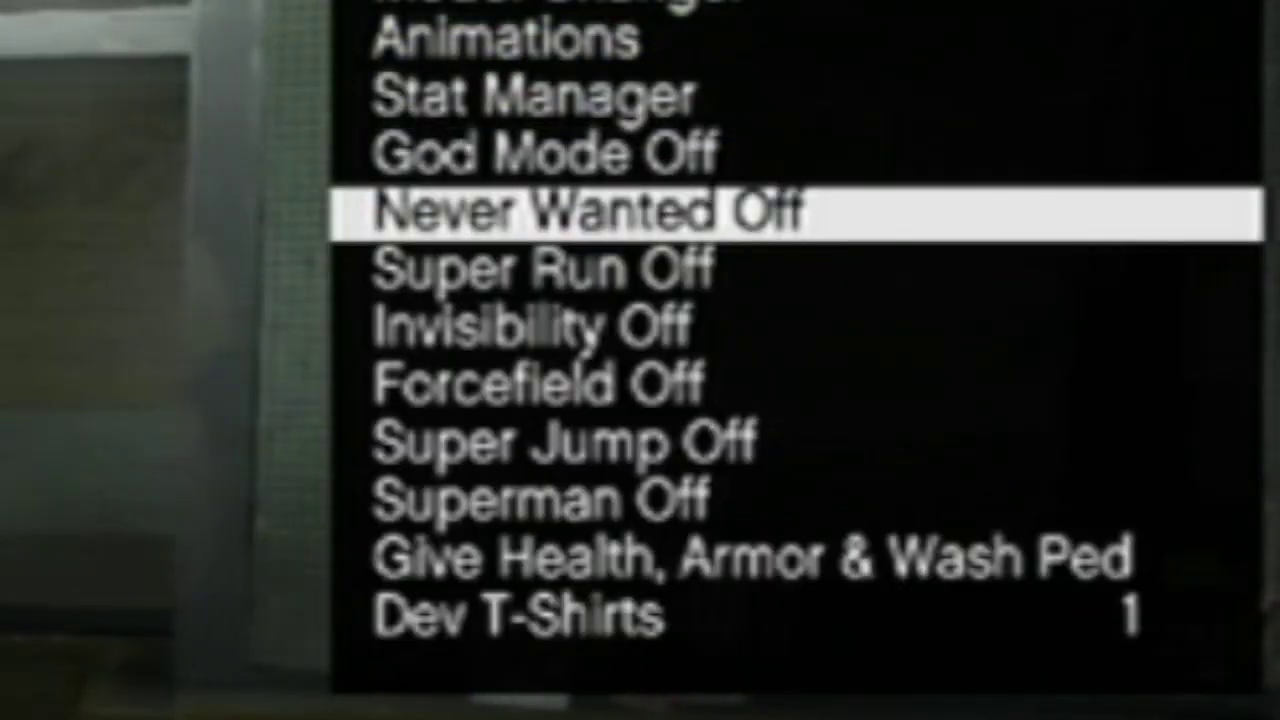
{"action": "key", "text": "Down"}
{"action": "key", "text": "Return"}
{"action": "key", "text": "Down"}
{"action": "key", "text": "Down"}
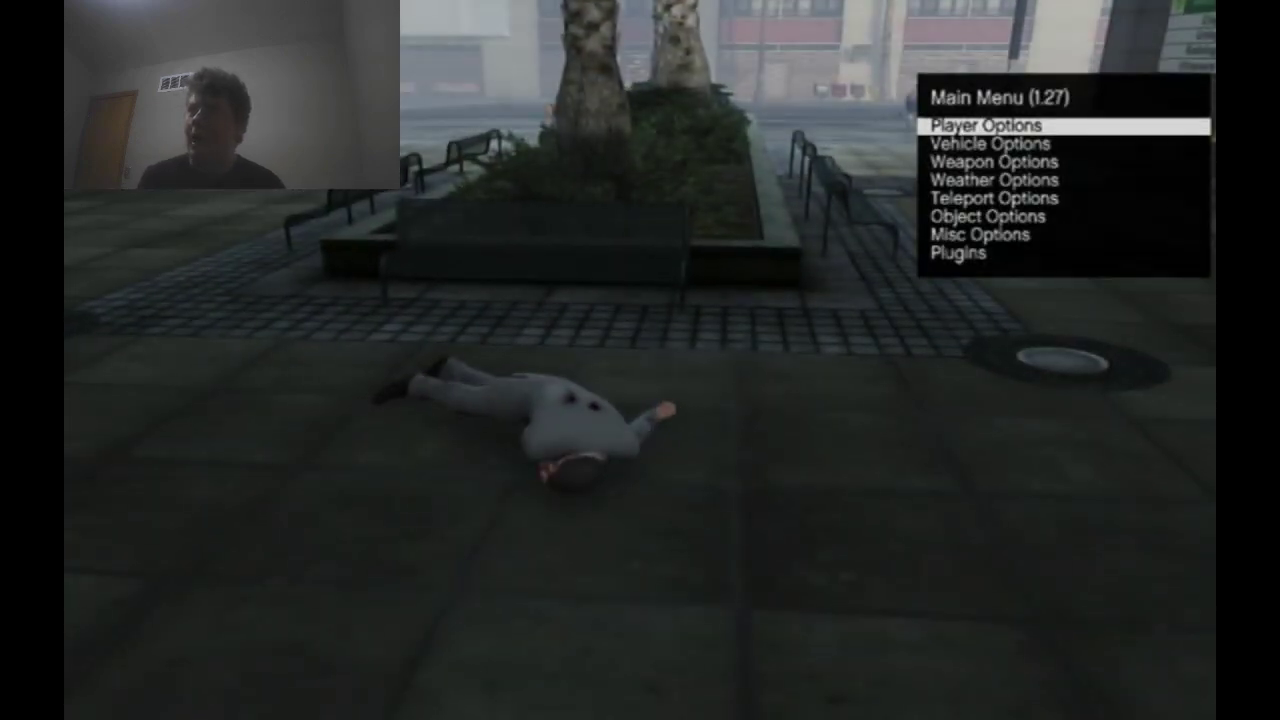
Step: Close the Main Menu and bring the RDG MODDER list of mod menus back up
{"action": "key", "text": "BackSpace"}
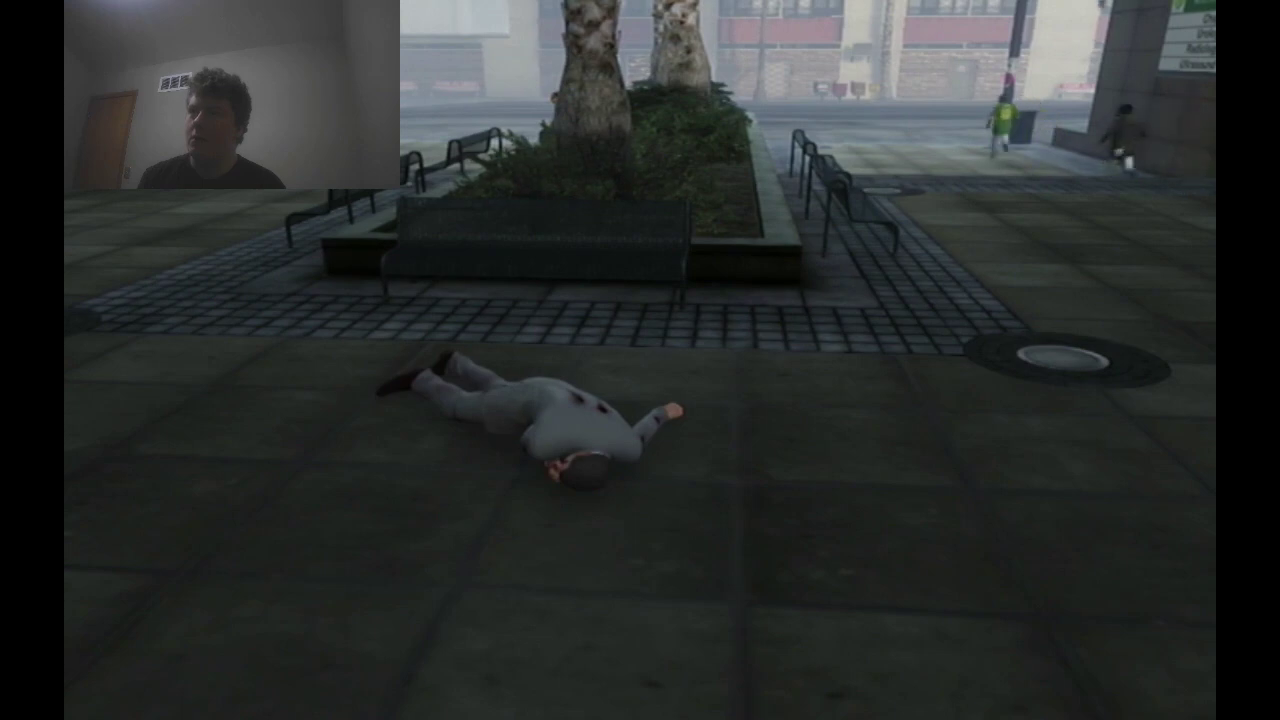
{"action": "key", "text": "Right"}
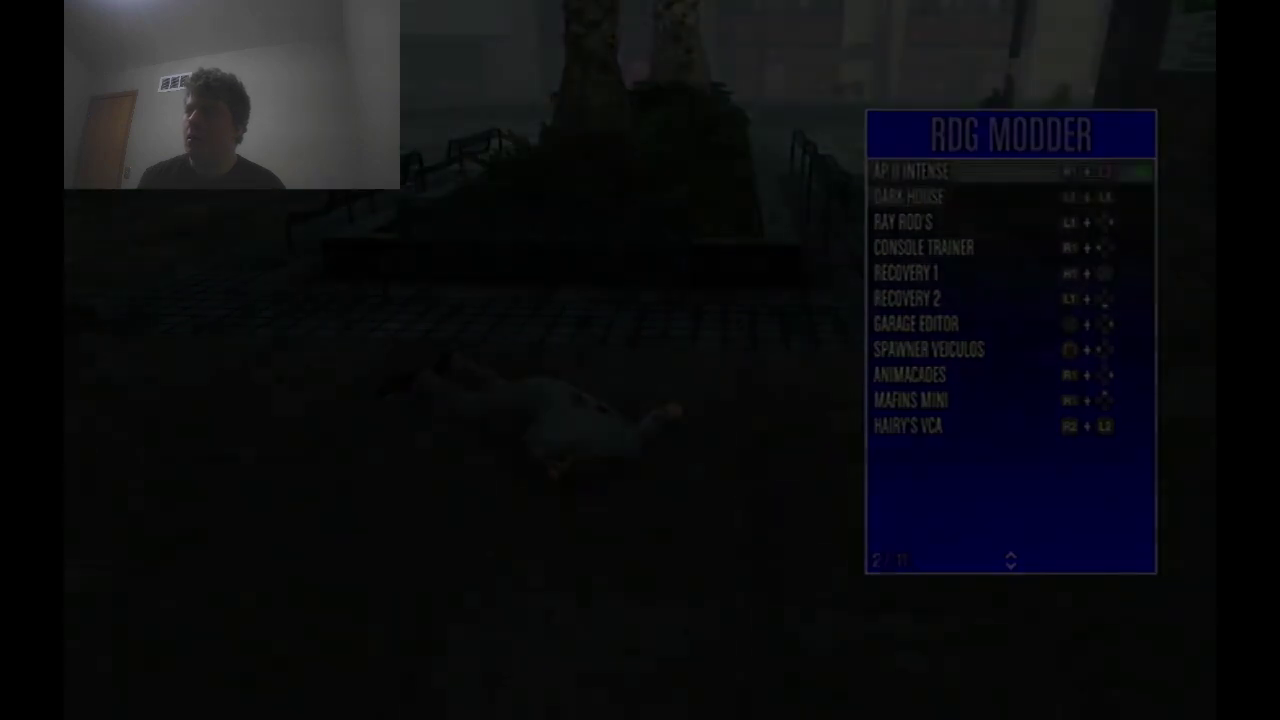